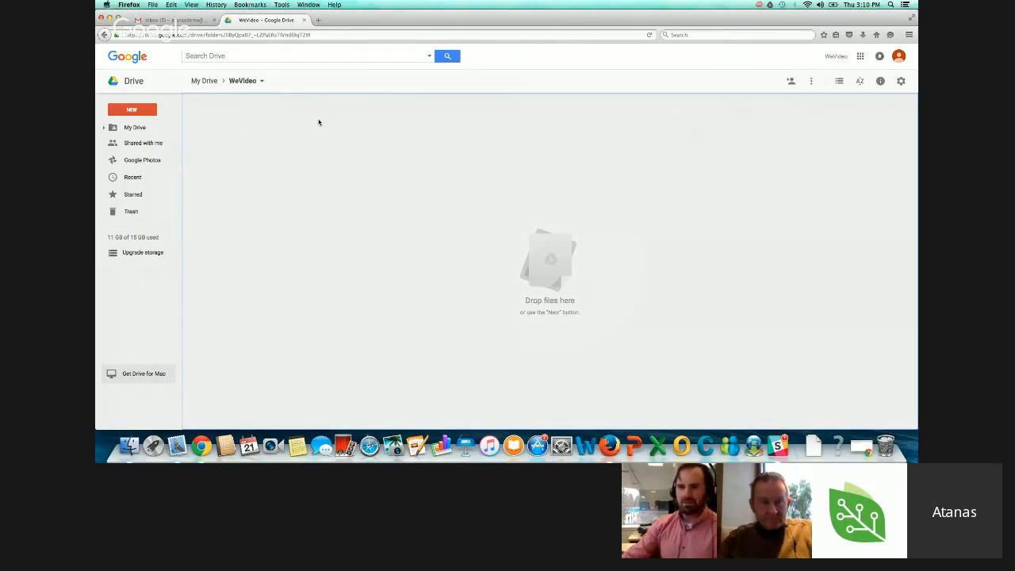
- Launch the WeVideo - Video Editor app from the new-item options in the WeVideo folder of Google Drive
click(151, 110)
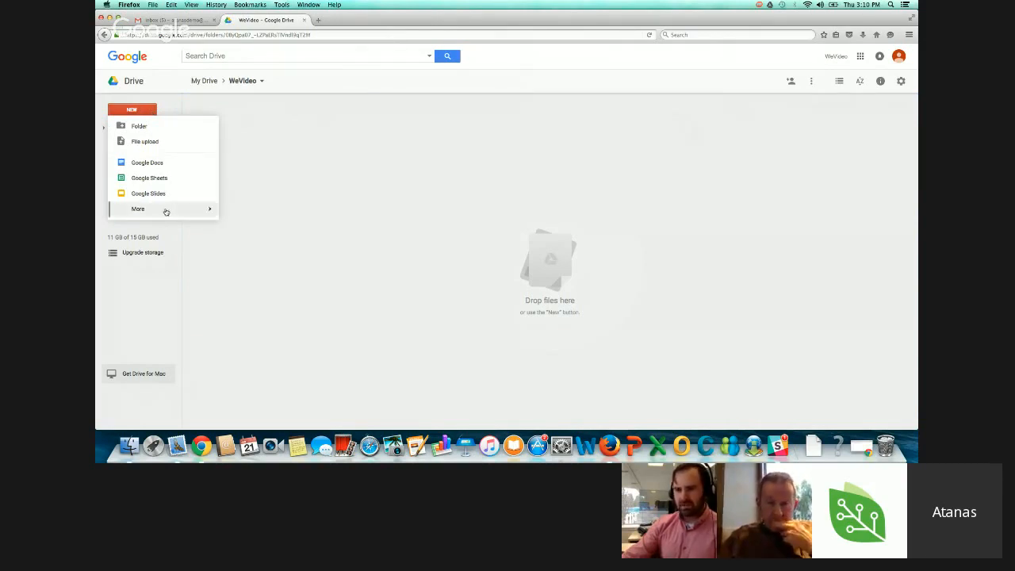
mouse_move(169, 210)
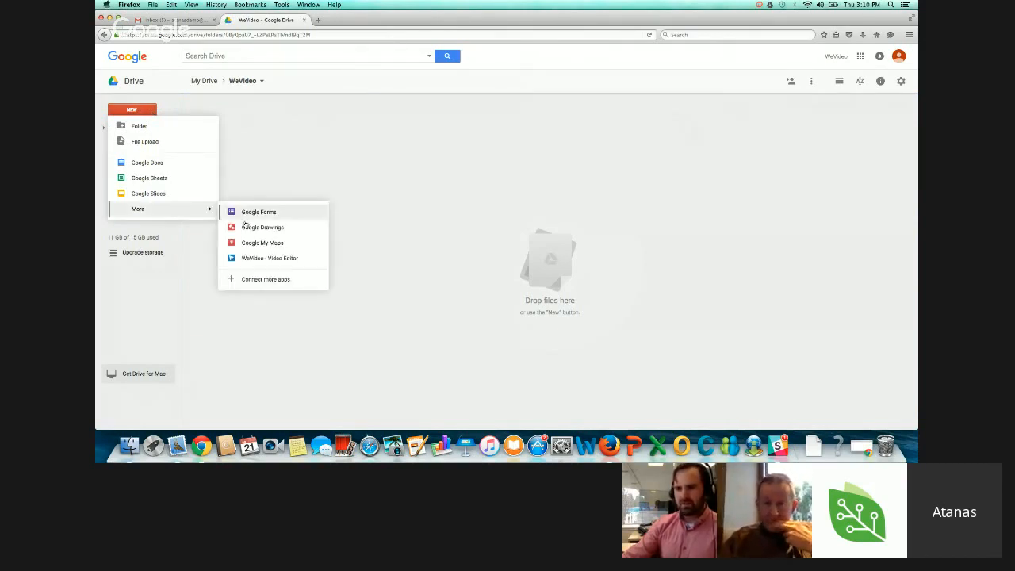
click(273, 260)
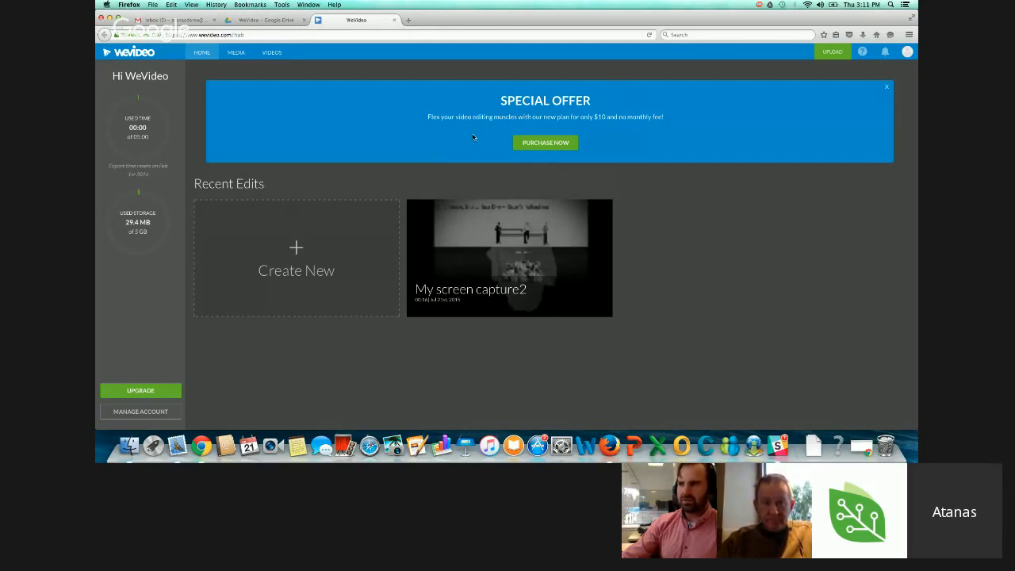
- View the WeVideo account management page, and close WeVideo to return to the Drive folder
click(907, 51)
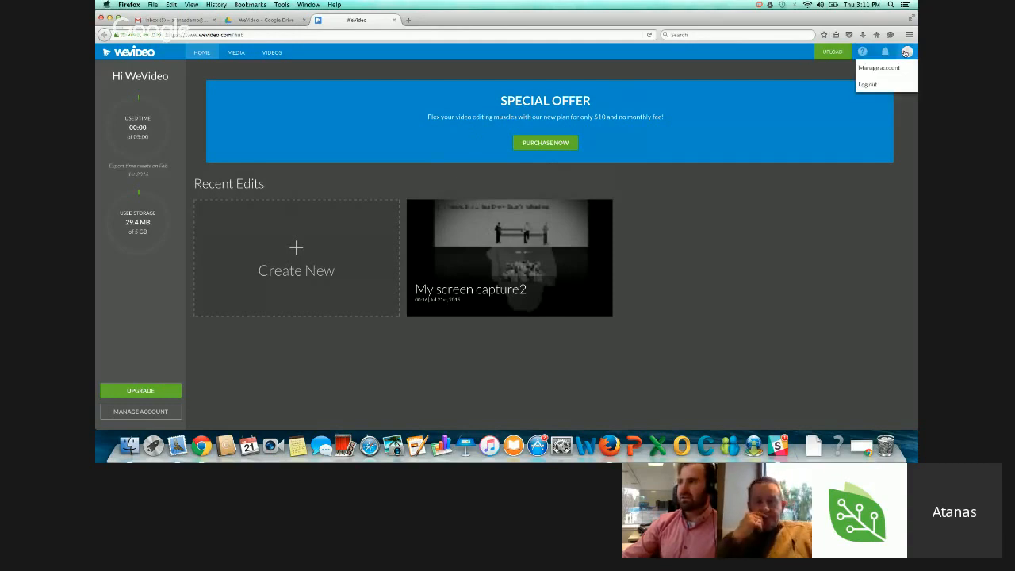
click(892, 69)
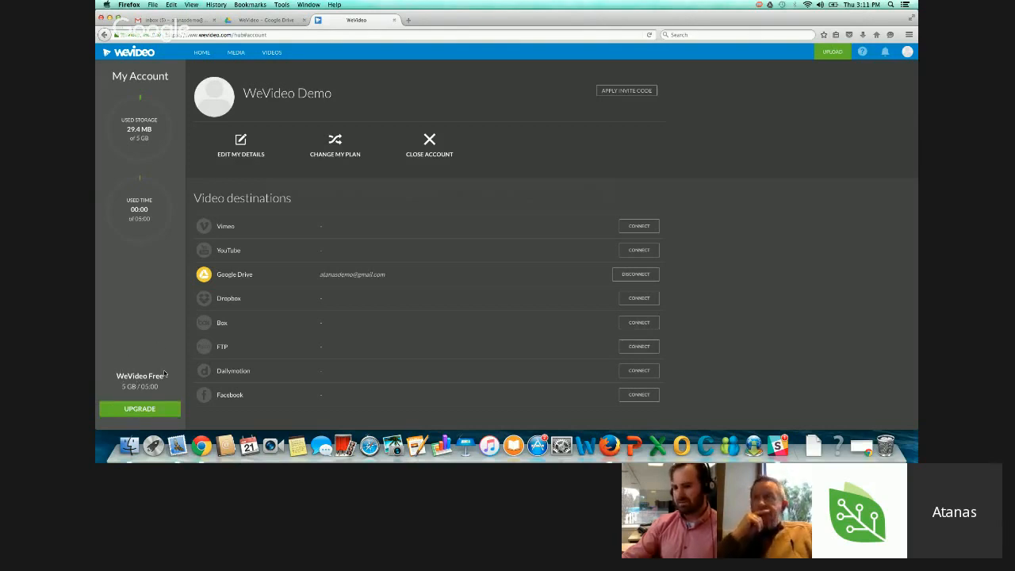
click(394, 20)
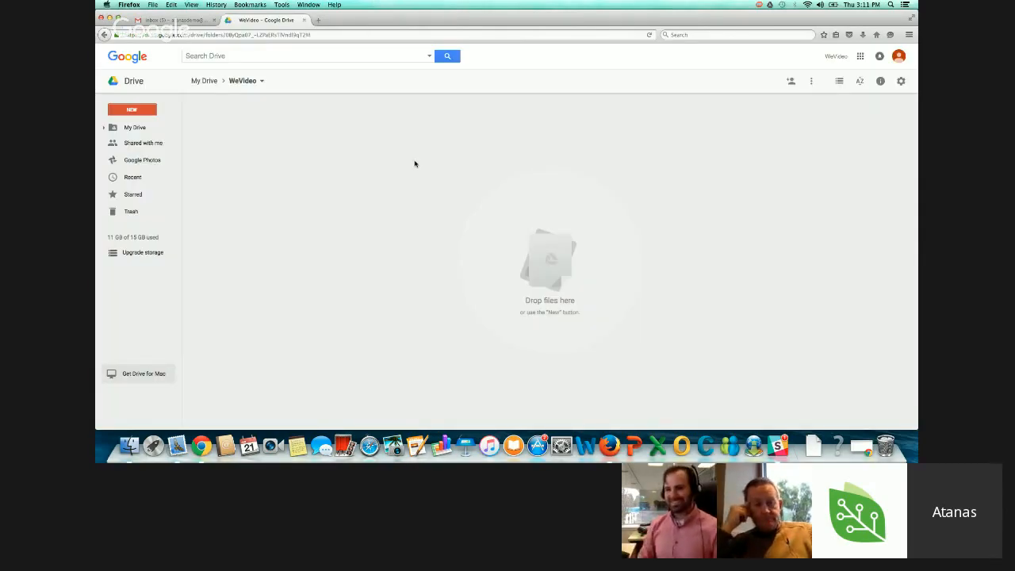
- Switch to the account owner's WeVideo session in Chrome, view the global administration settings, and return to the Administration overview
key(super+Tab)
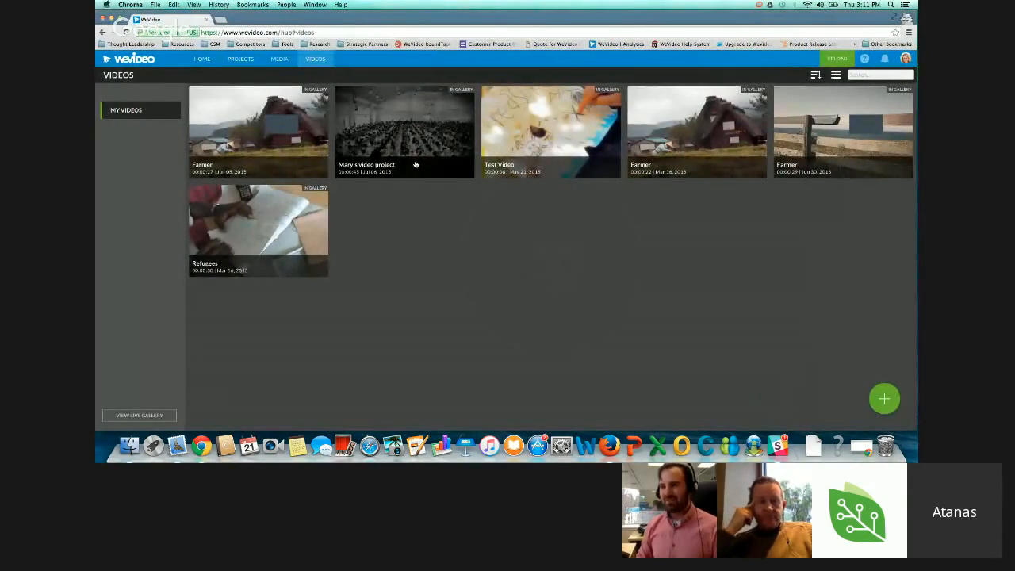
key(ctrl+Left)
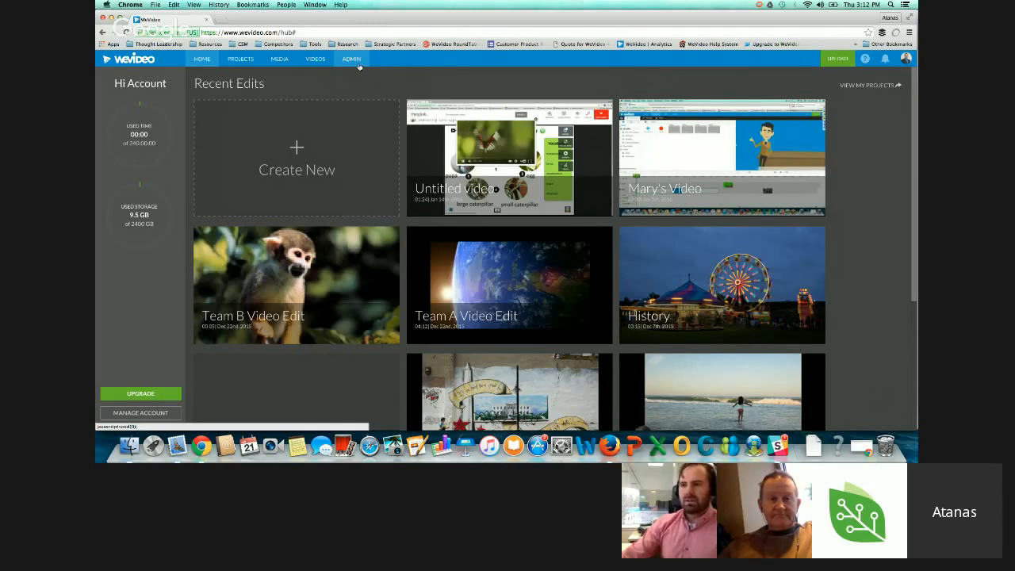
click(352, 60)
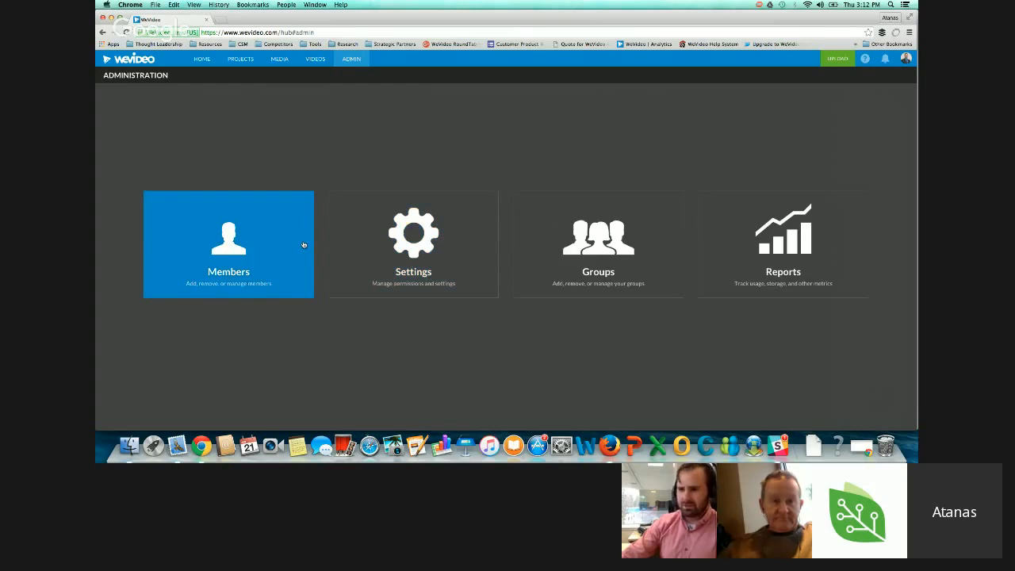
click(367, 261)
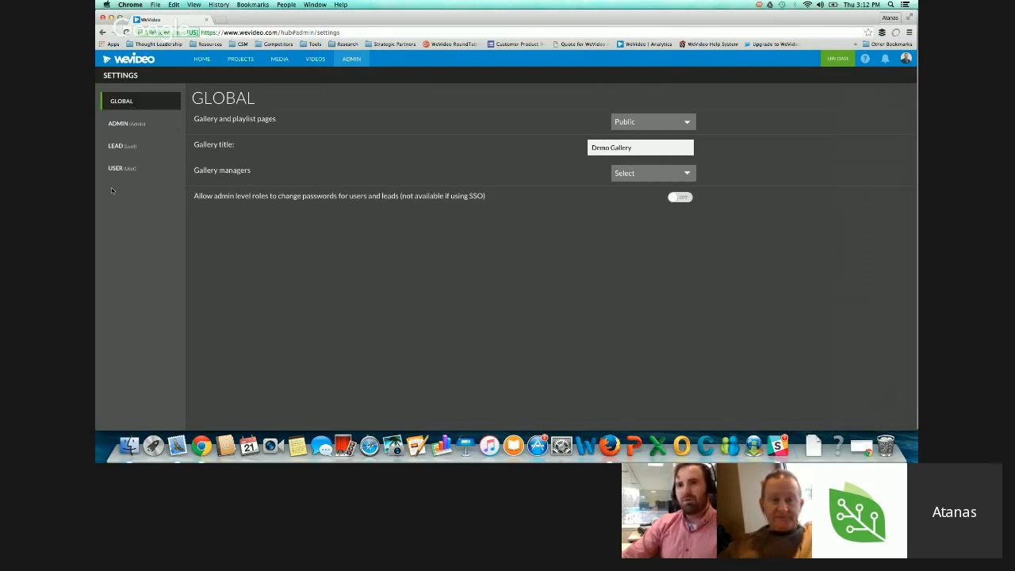
click(353, 62)
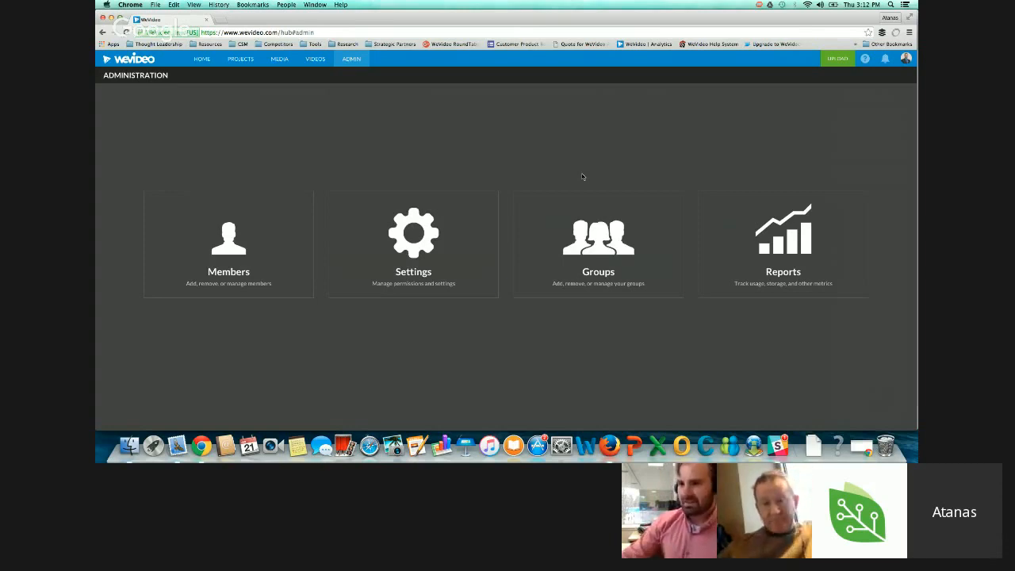
- Search the account's member list by the student's first name and open that student's profile
click(270, 238)
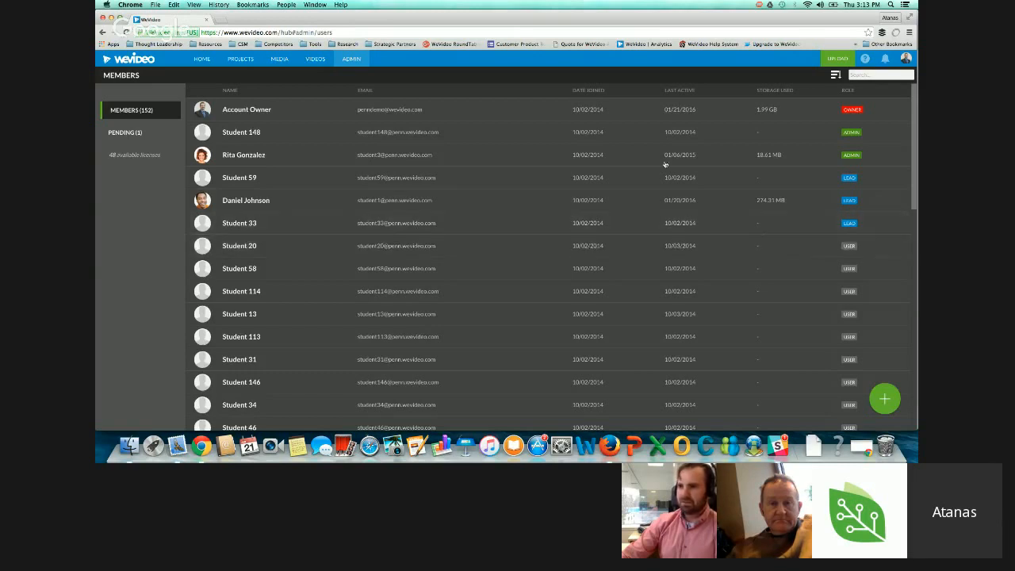
text(mary)
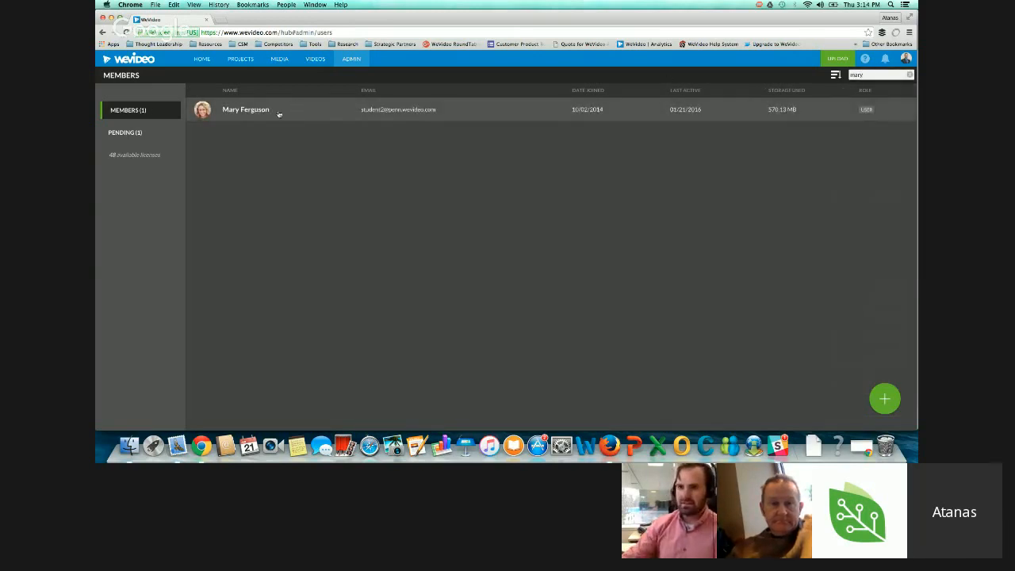
click(278, 113)
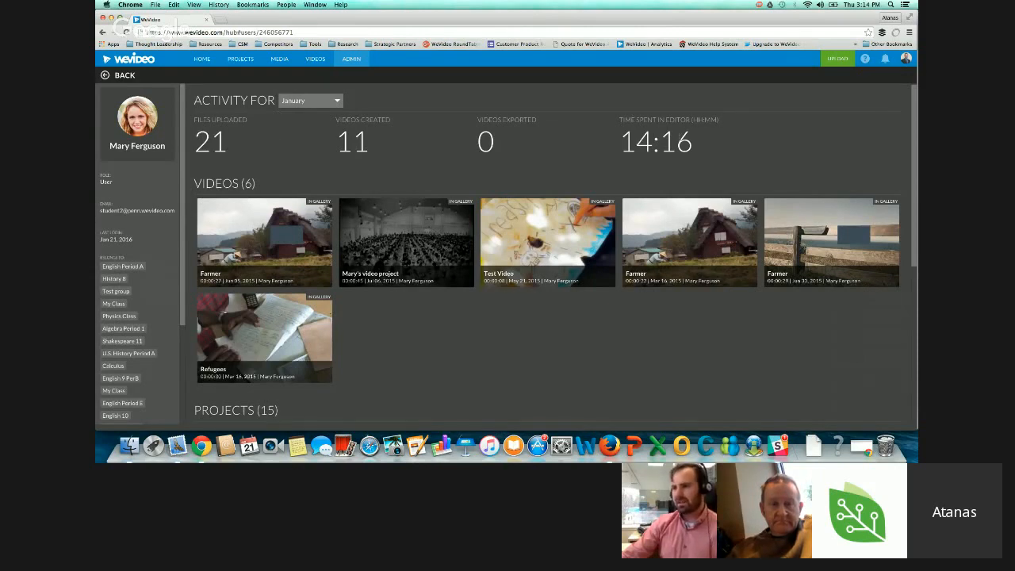
- Review the student's videos and projects, look inside the Field Trip to Museum project, and return to the member list
scroll(548, 254, down, 1)
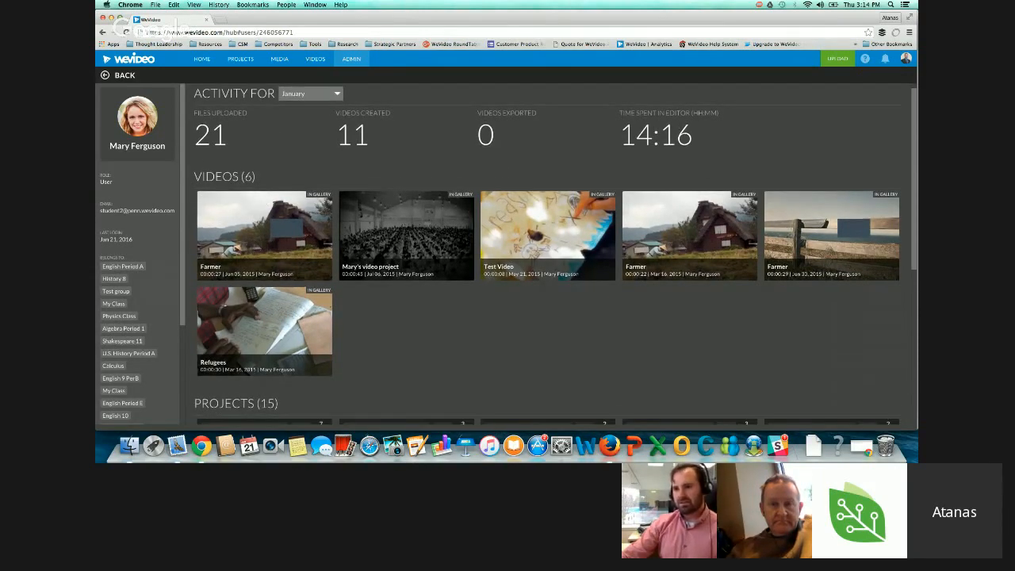
scroll(235, 180, down, 5)
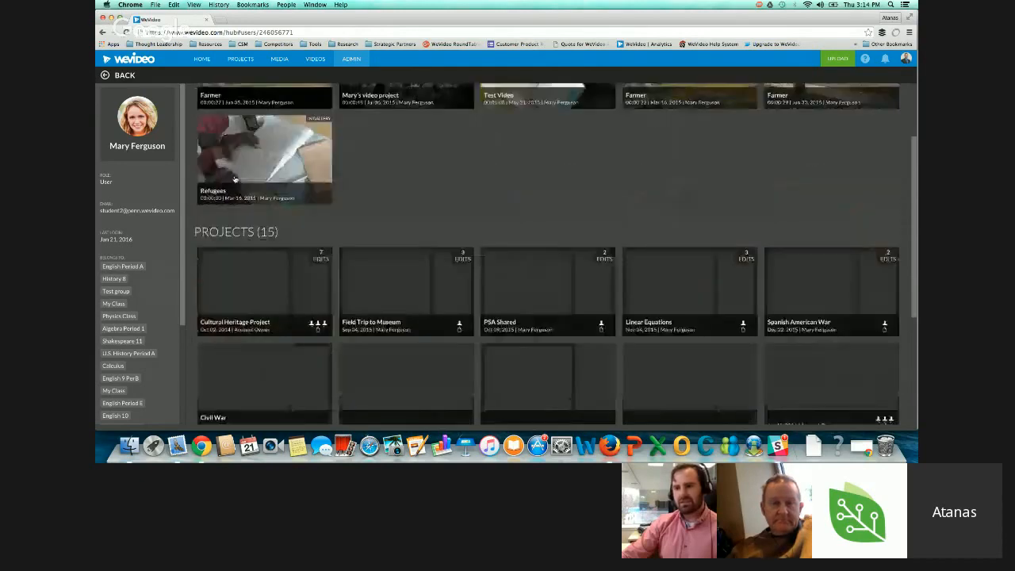
scroll(235, 180, down, 1)
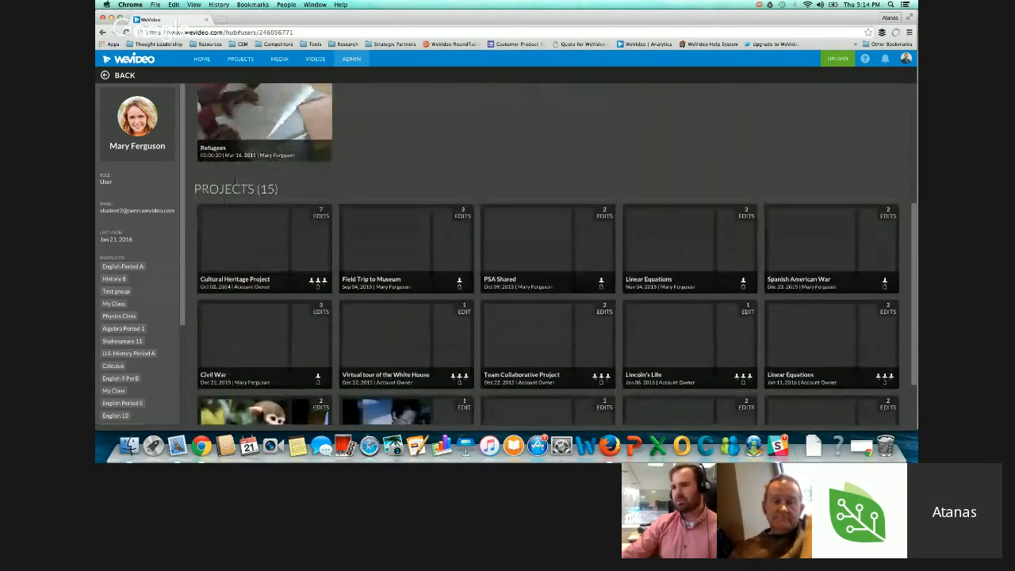
scroll(235, 181, down, 1)
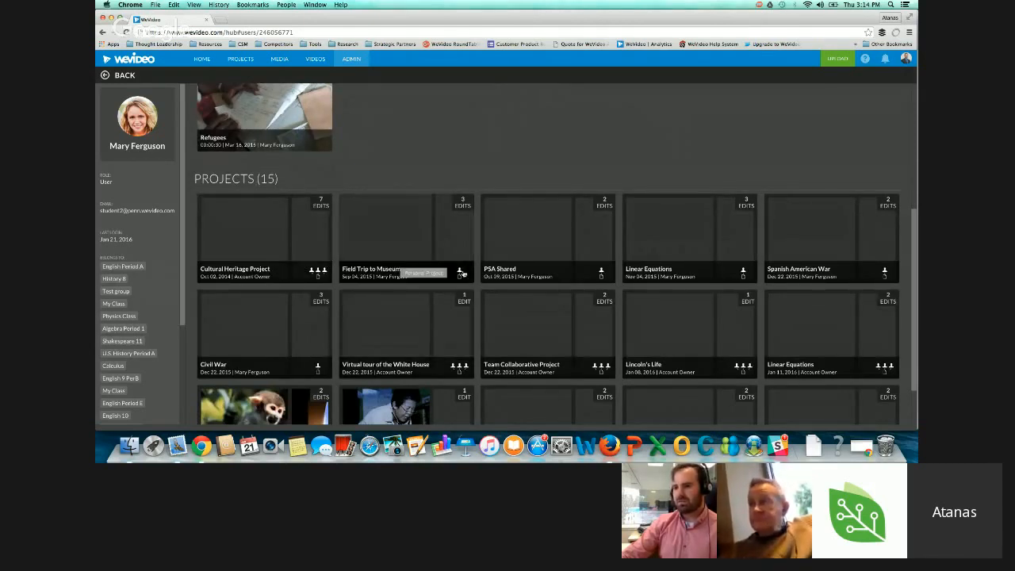
click(408, 238)
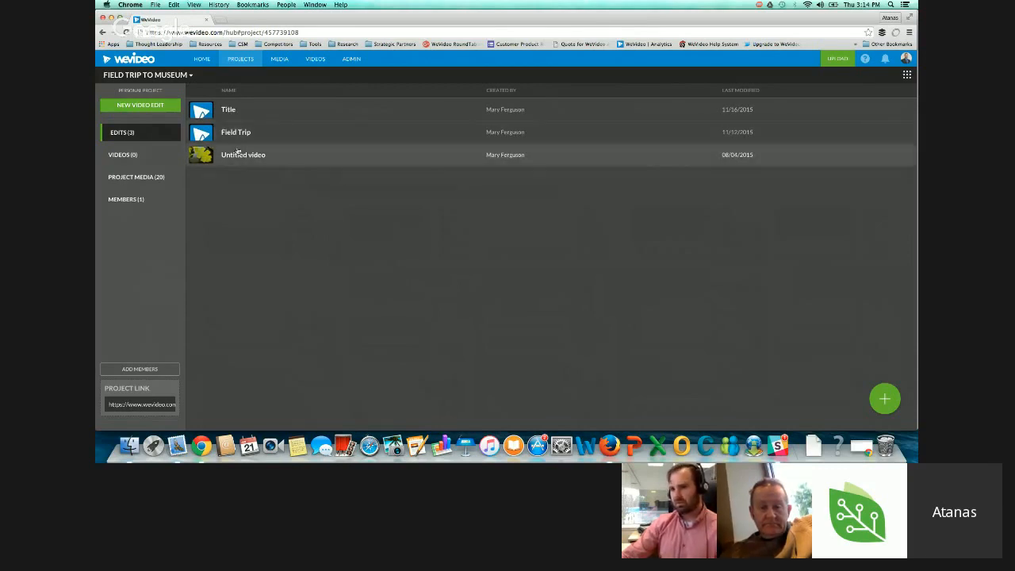
click(103, 33)
click(102, 32)
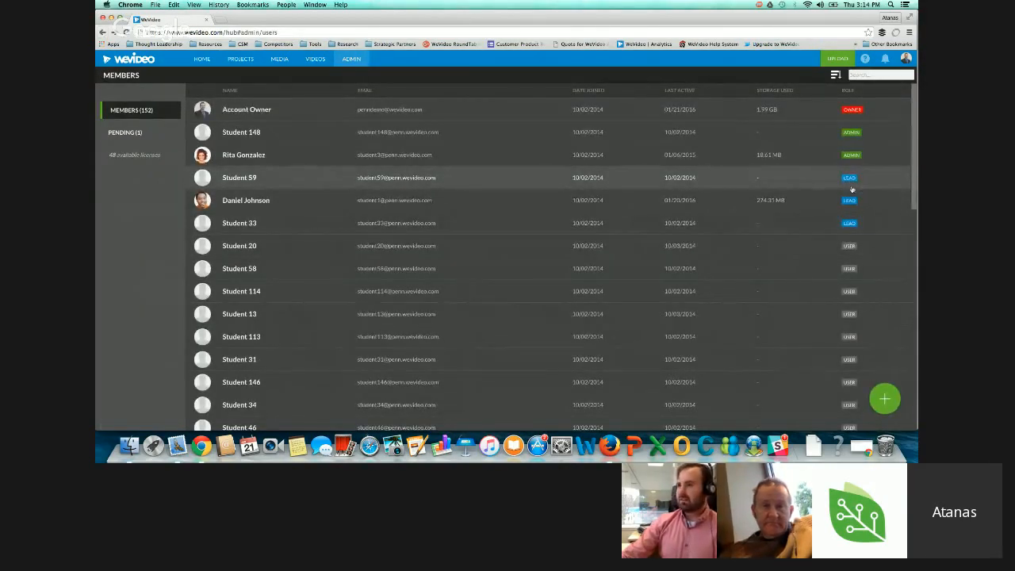
- Display all videos across the whole account instead of only the owner's own videos
click(316, 60)
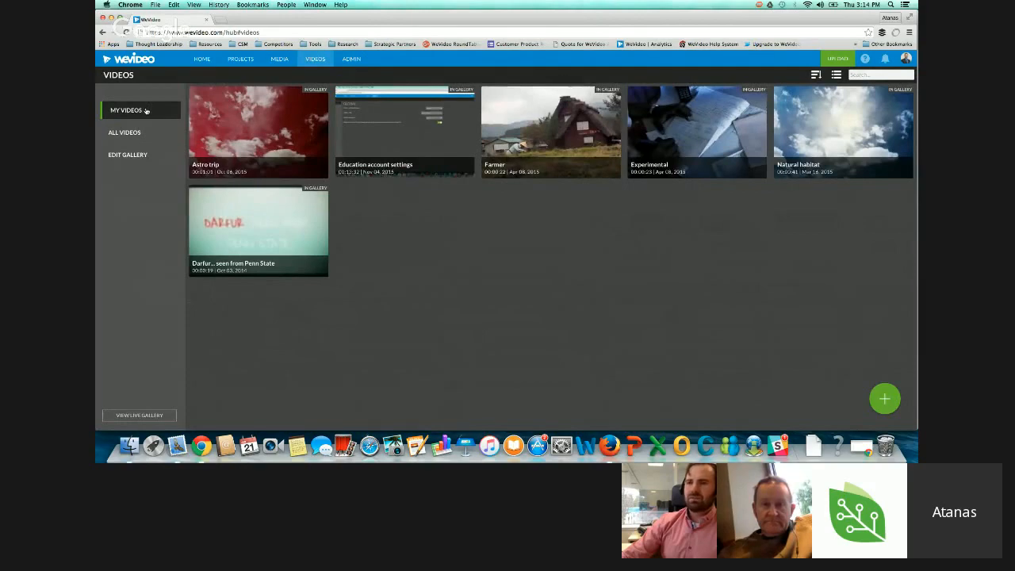
click(138, 133)
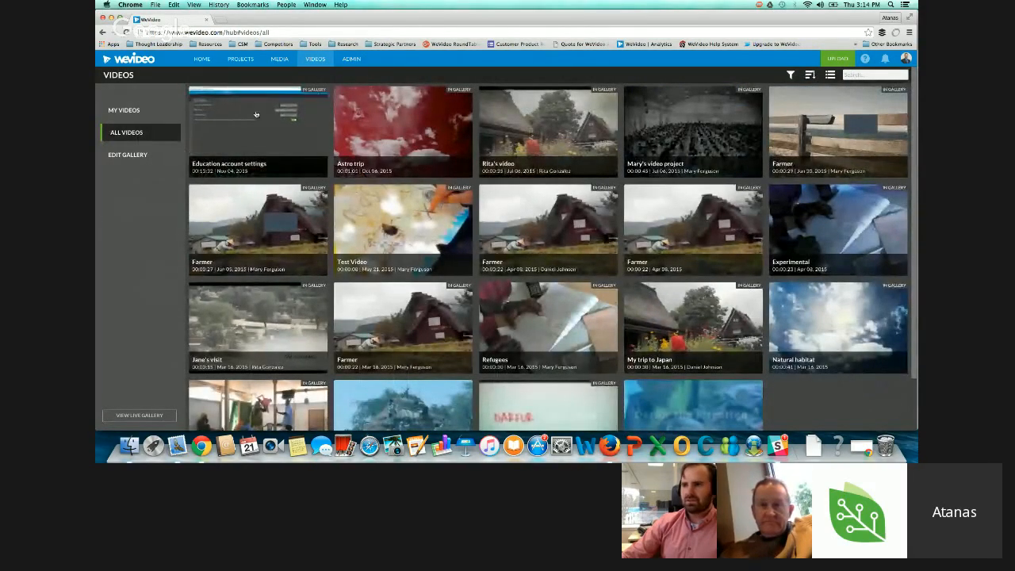
- View the members of the Physics Class group in the administration area, and reopen the account-wide member list
click(354, 63)
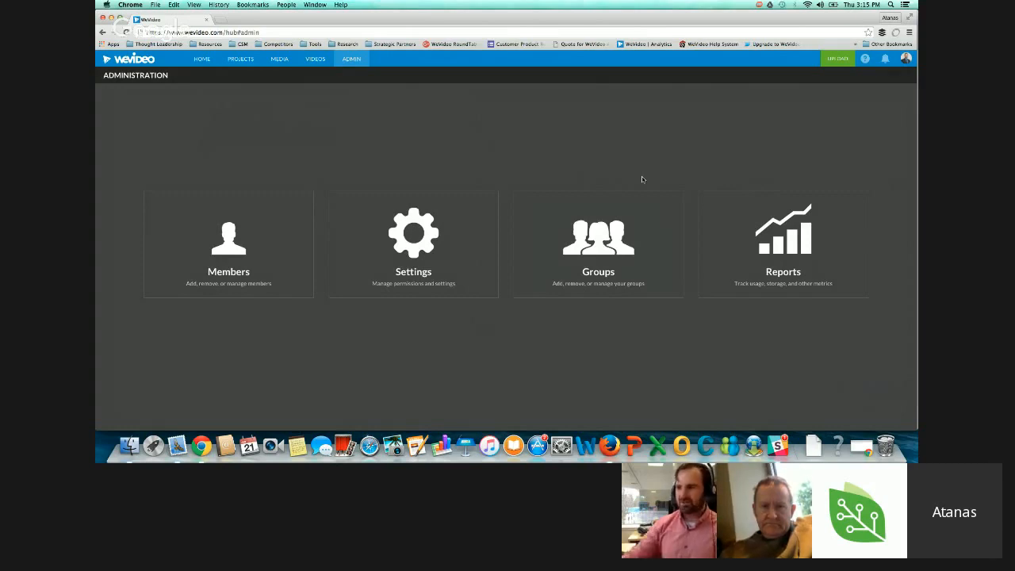
click(635, 208)
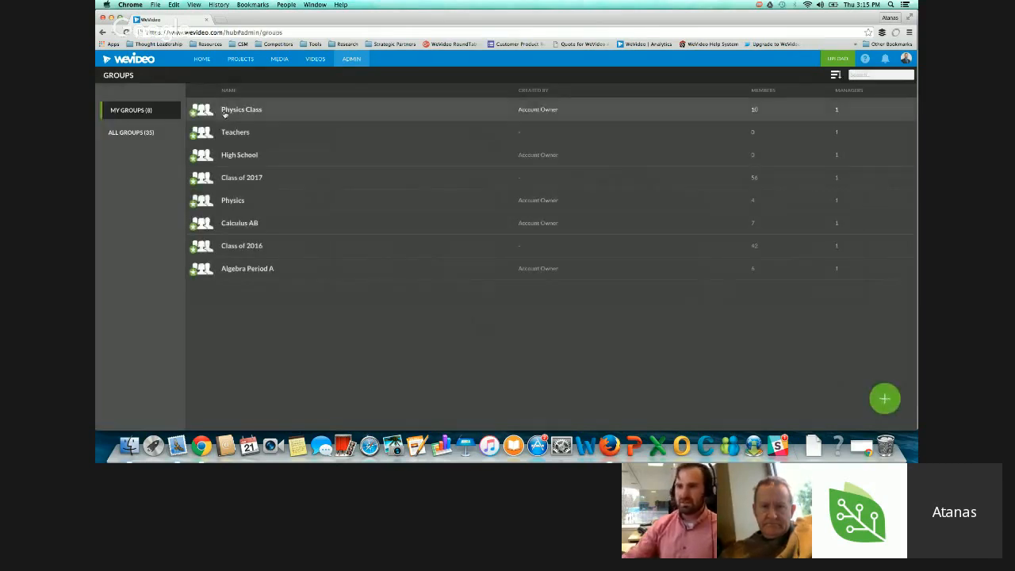
click(230, 110)
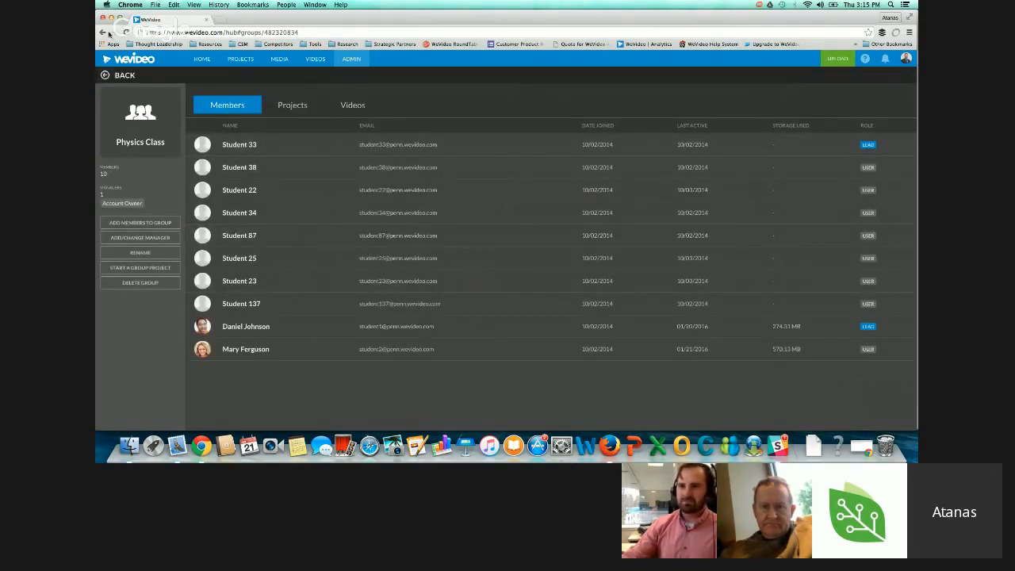
click(104, 33)
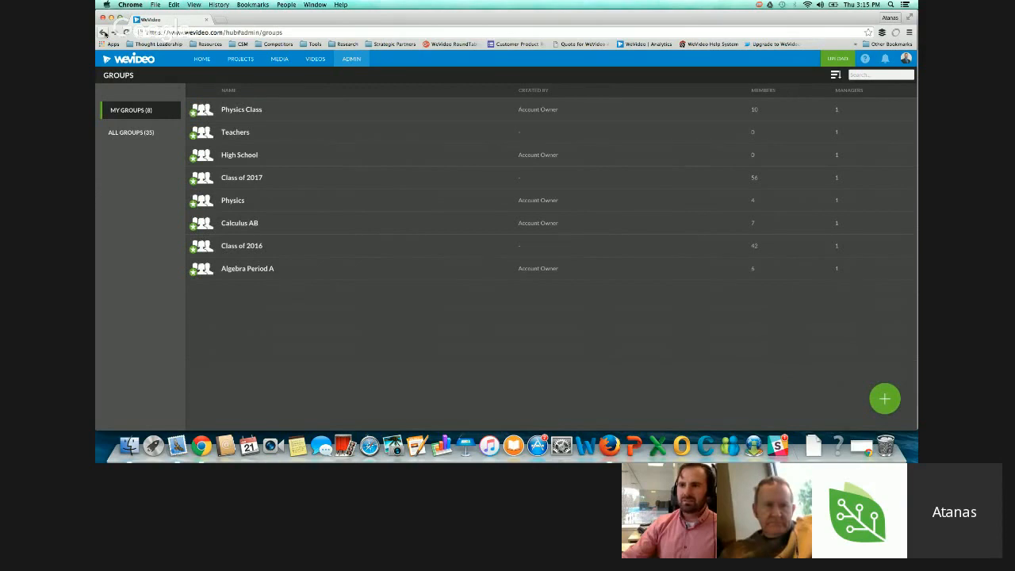
click(351, 58)
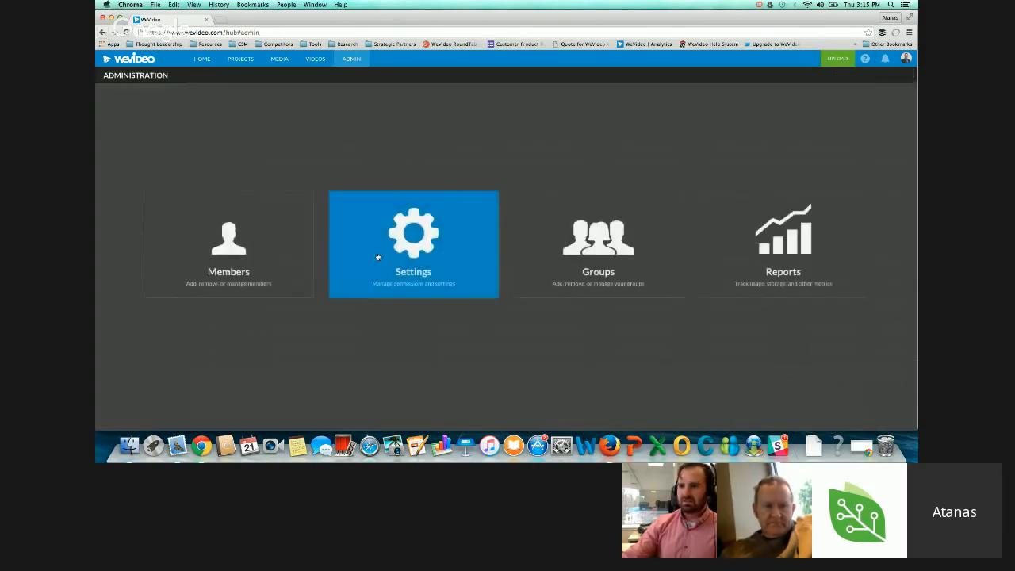
click(273, 253)
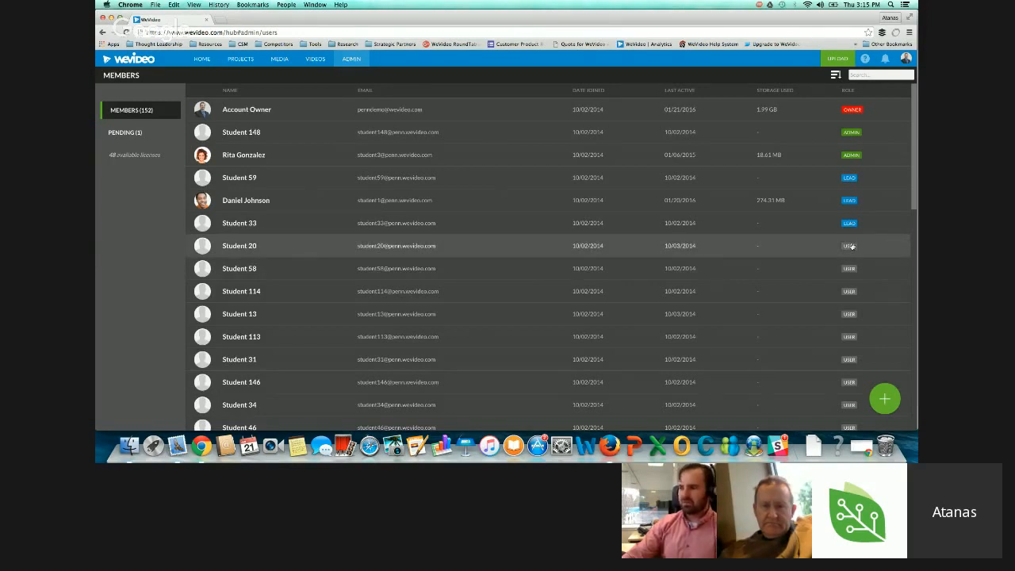
- Switch to the student's WeVideo session, review its videos and projects, and open the shared Cultural Heritage Project
key(ctrl+Right)
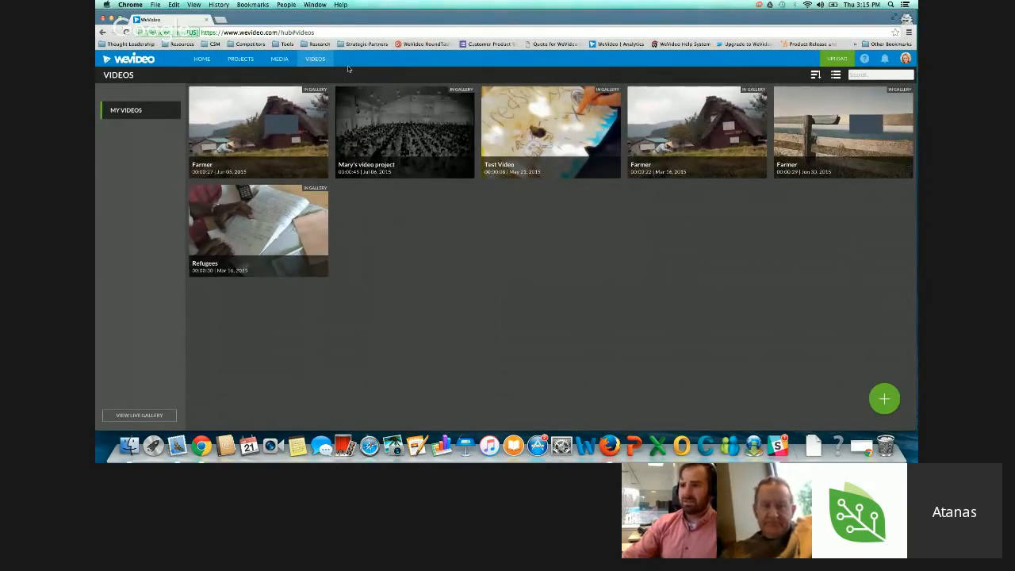
click(315, 60)
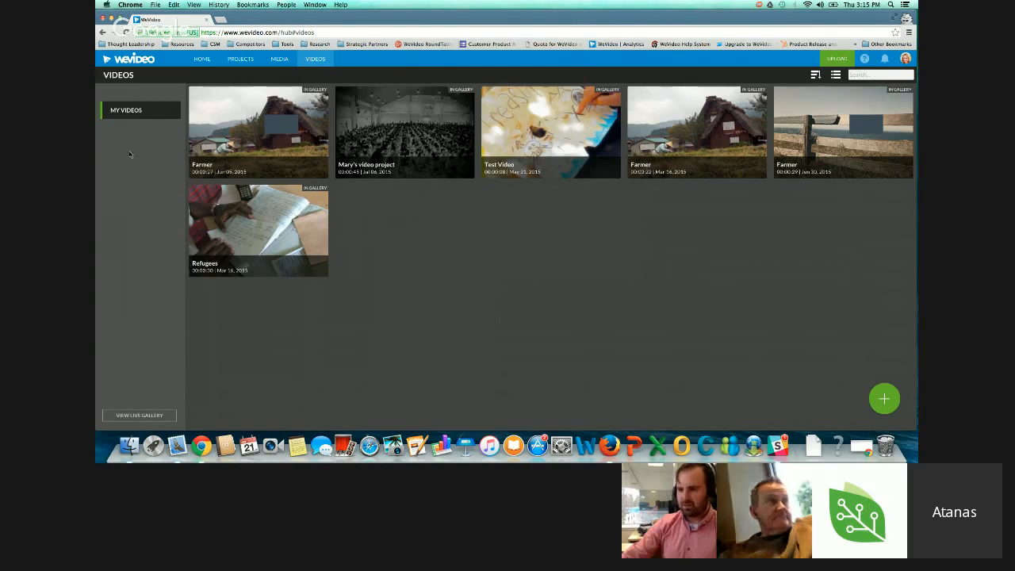
click(248, 63)
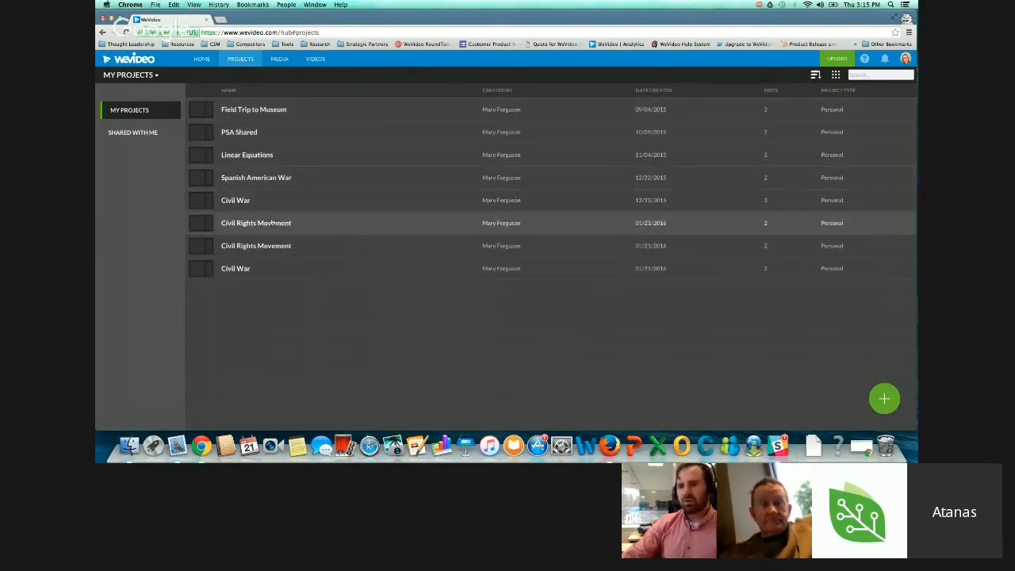
click(132, 132)
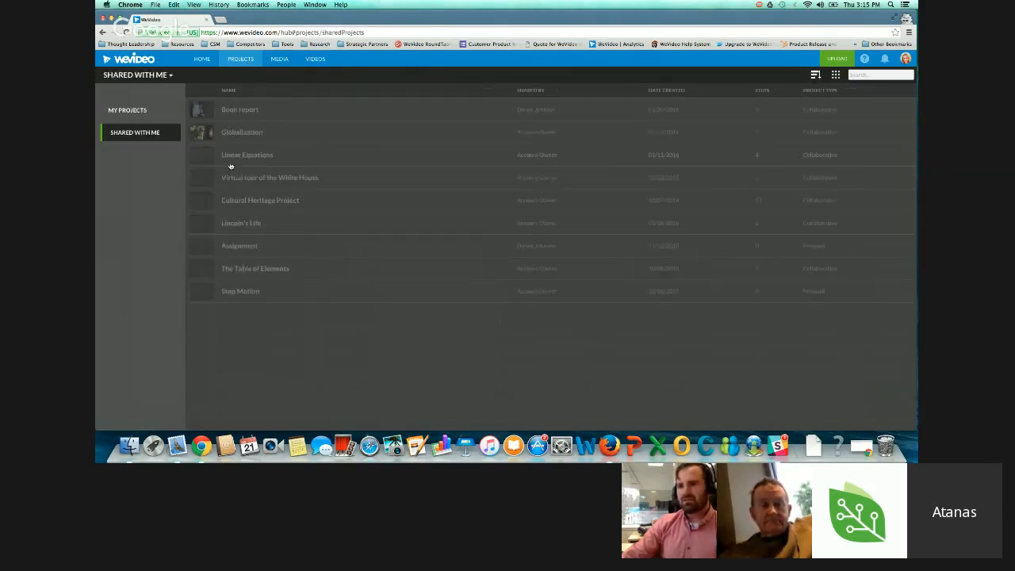
click(251, 201)
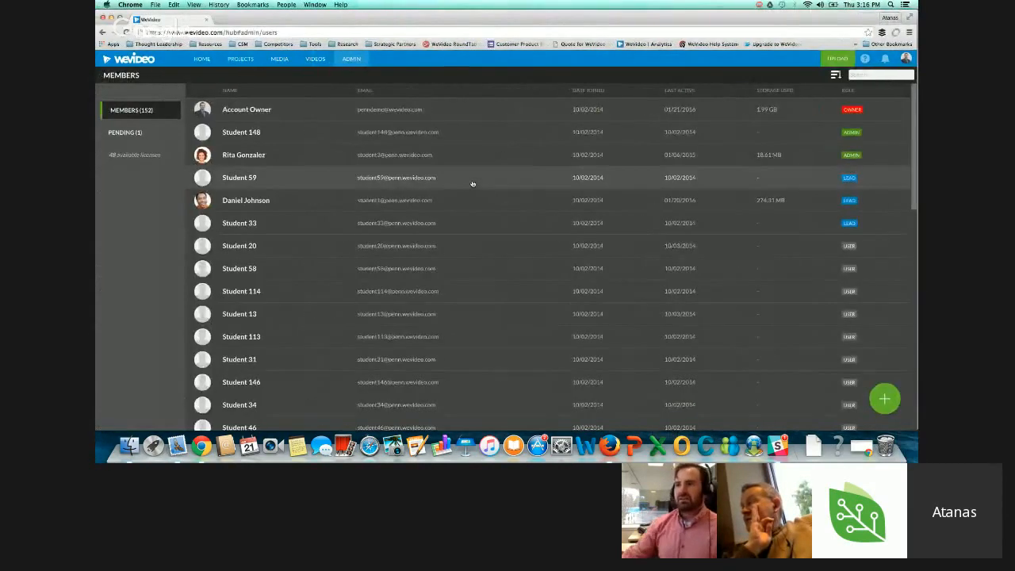
- Open the global settings in the account owner's administration area
click(350, 63)
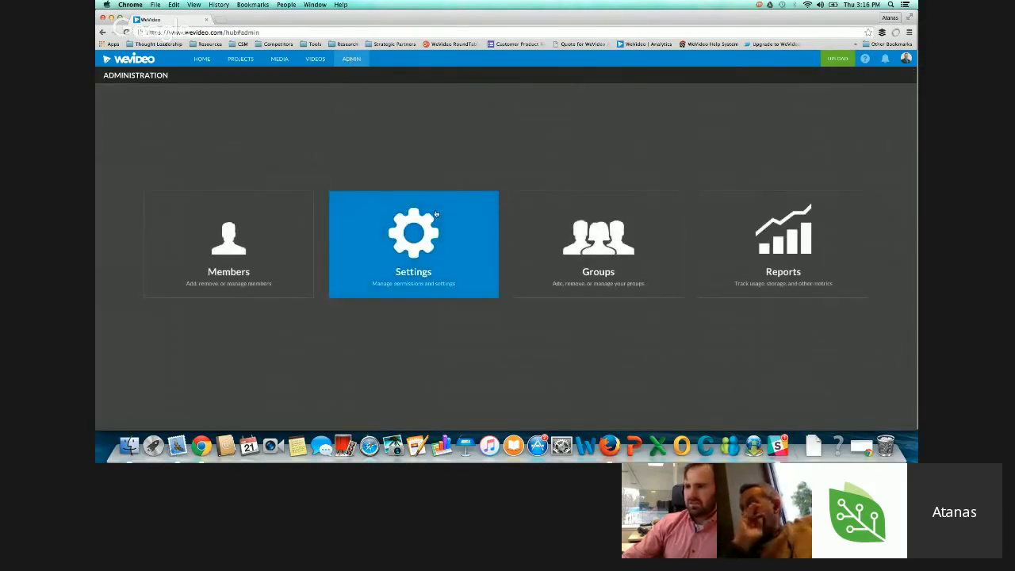
click(436, 214)
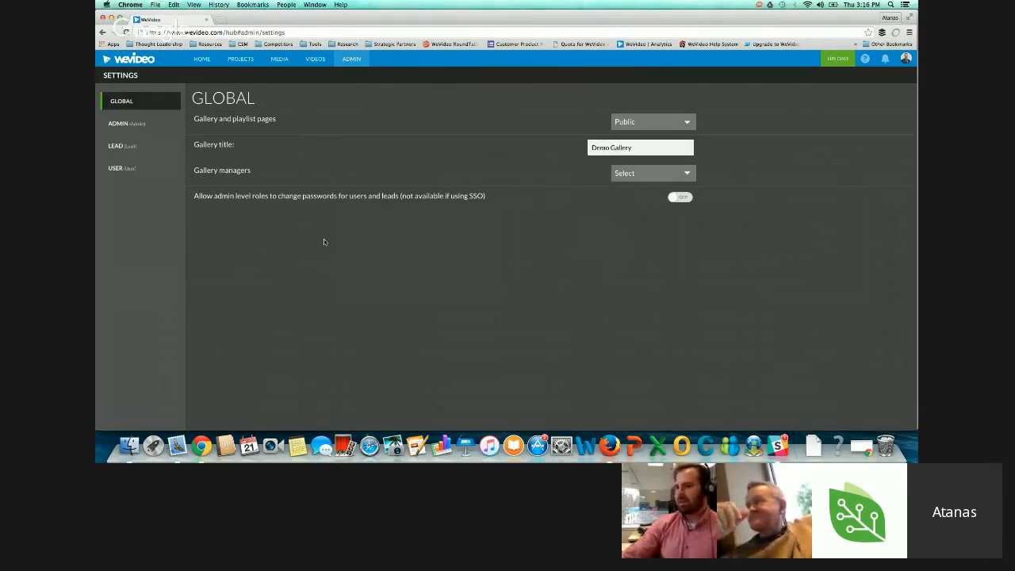
- Duplicate the User role in the settings and save the copy as K8 Student
click(140, 171)
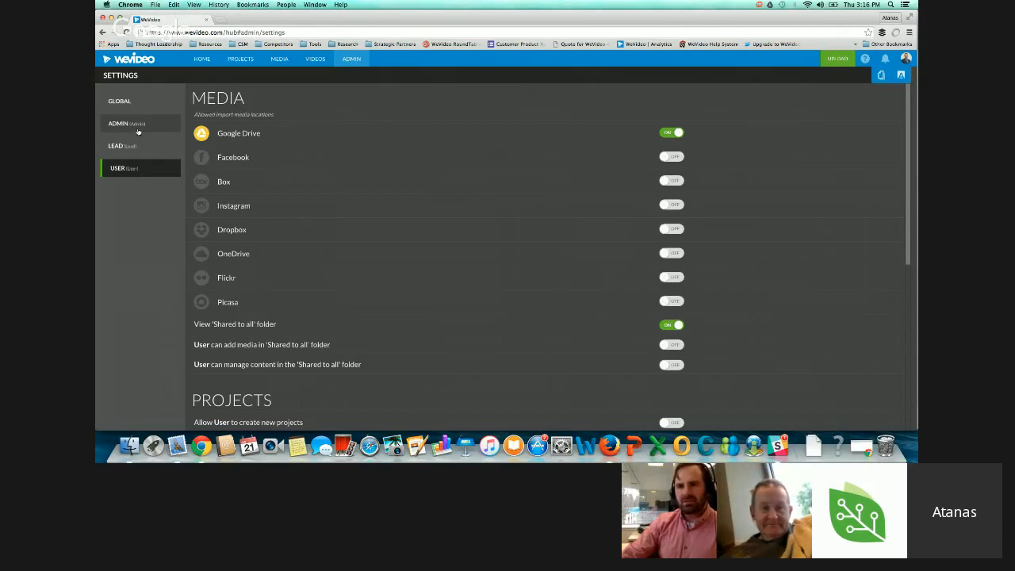
click(142, 171)
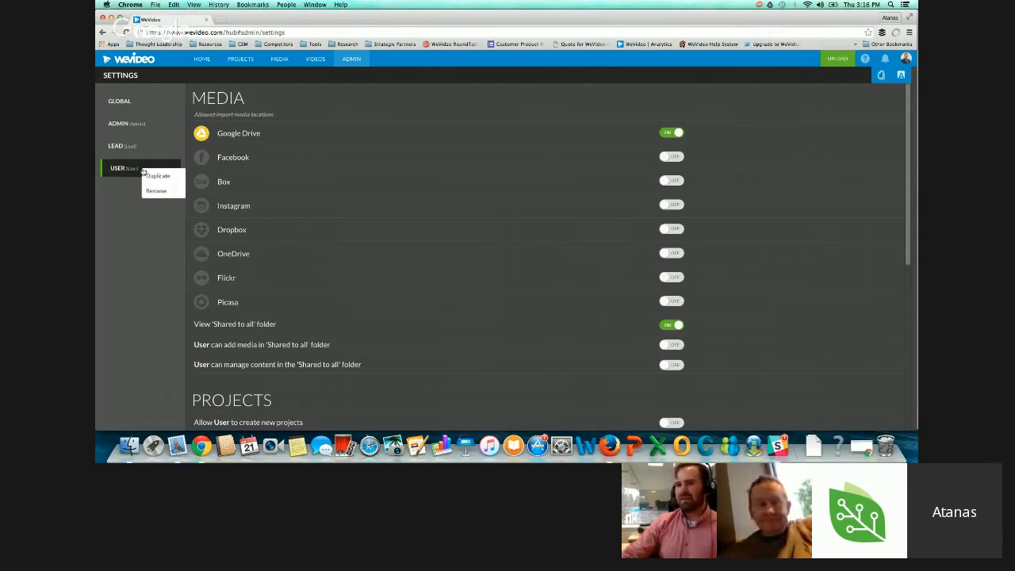
click(163, 176)
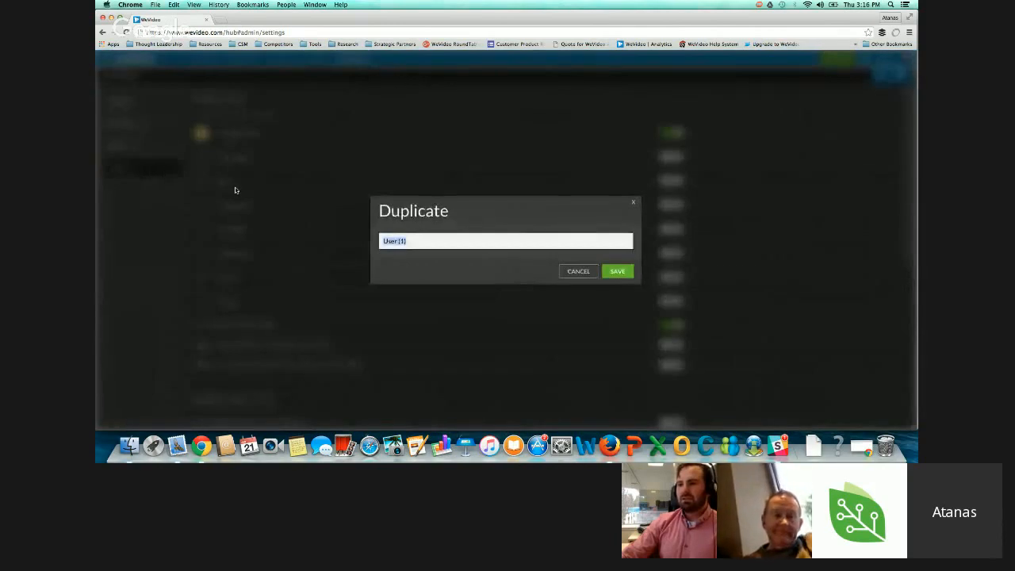
text(K8)
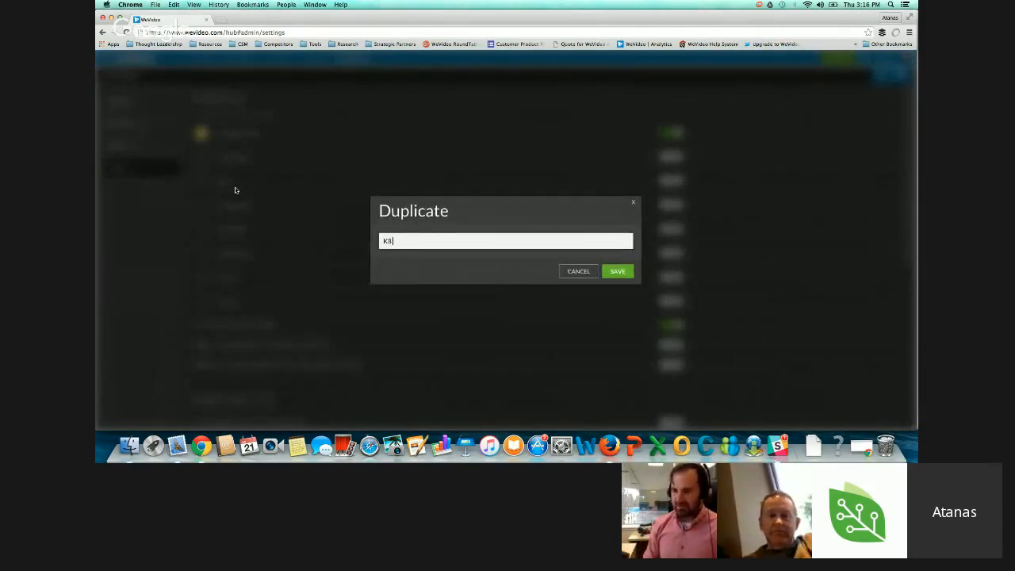
text( S)
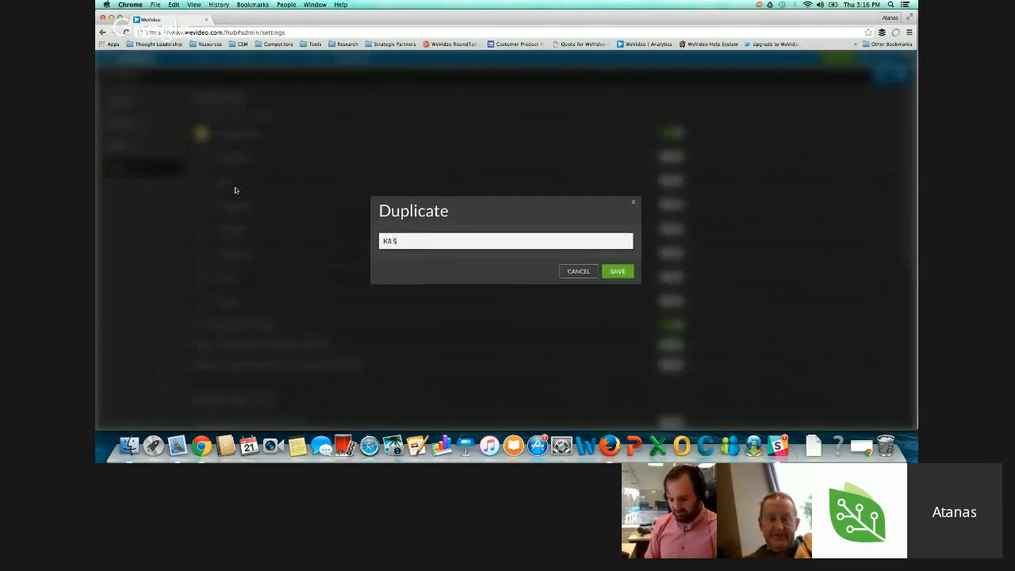
text(tudent)
key(Return)
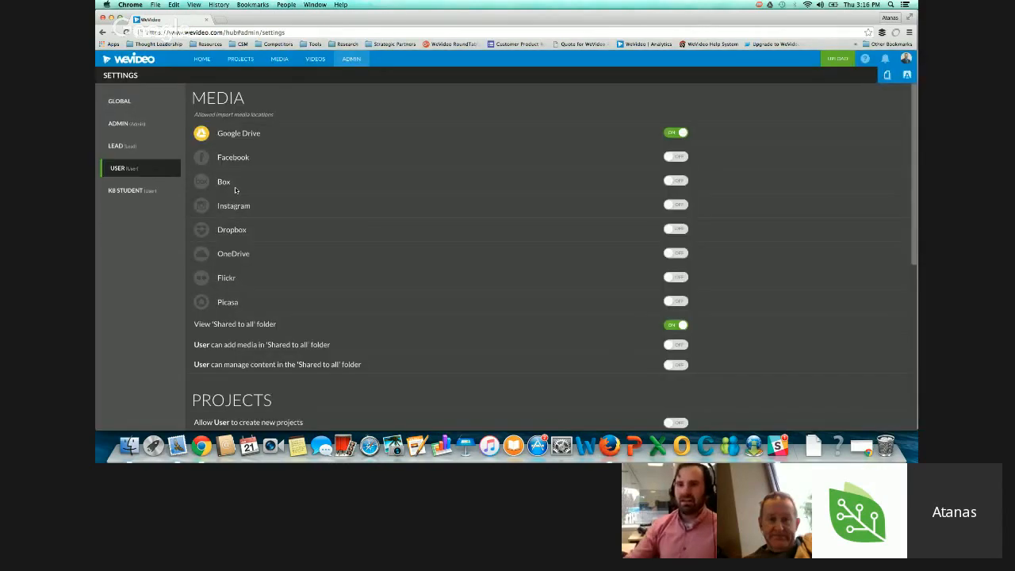
- Rename the original User role as High School
right_click(127, 175)
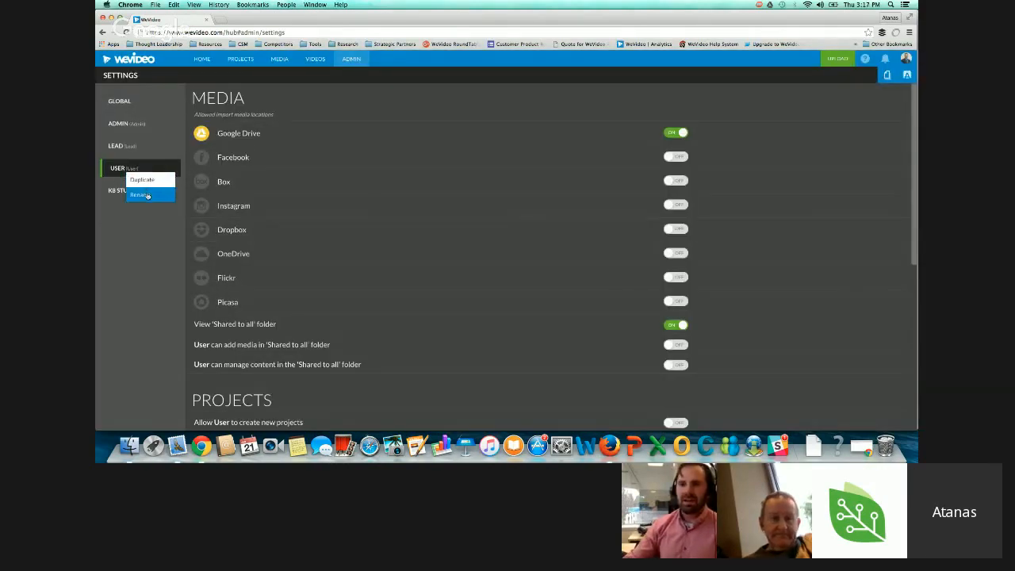
click(141, 195)
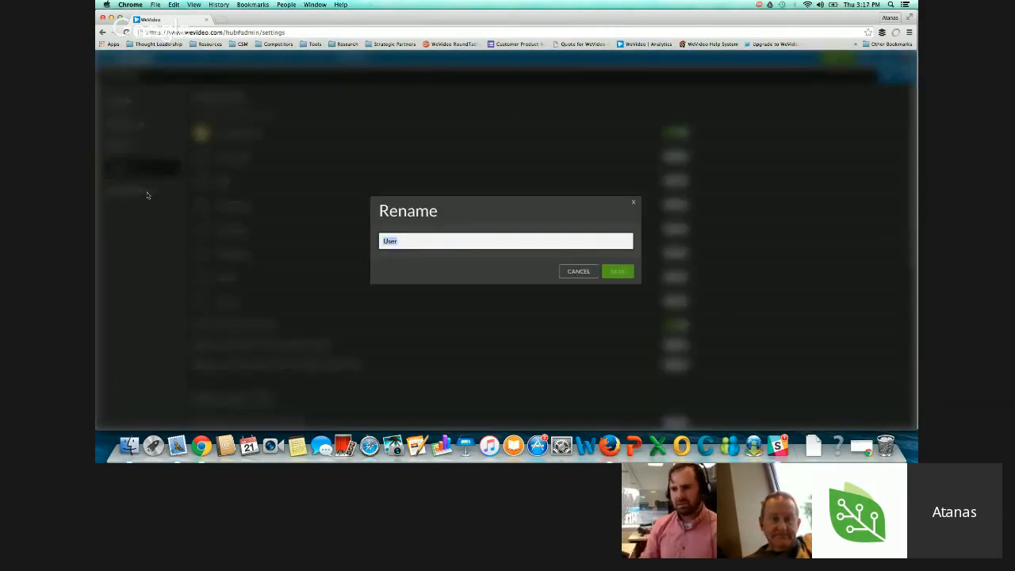
text(High School)
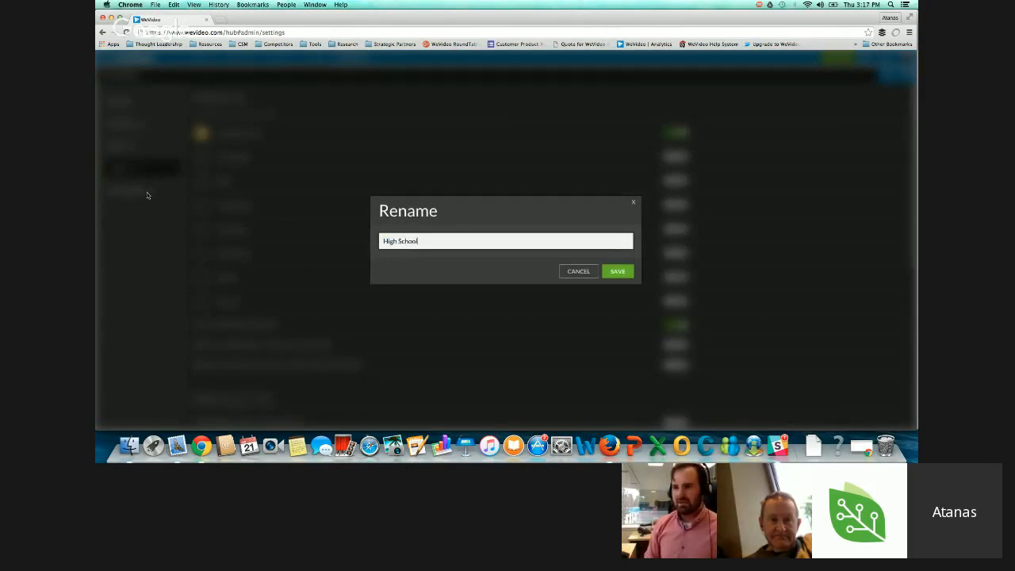
key(Return)
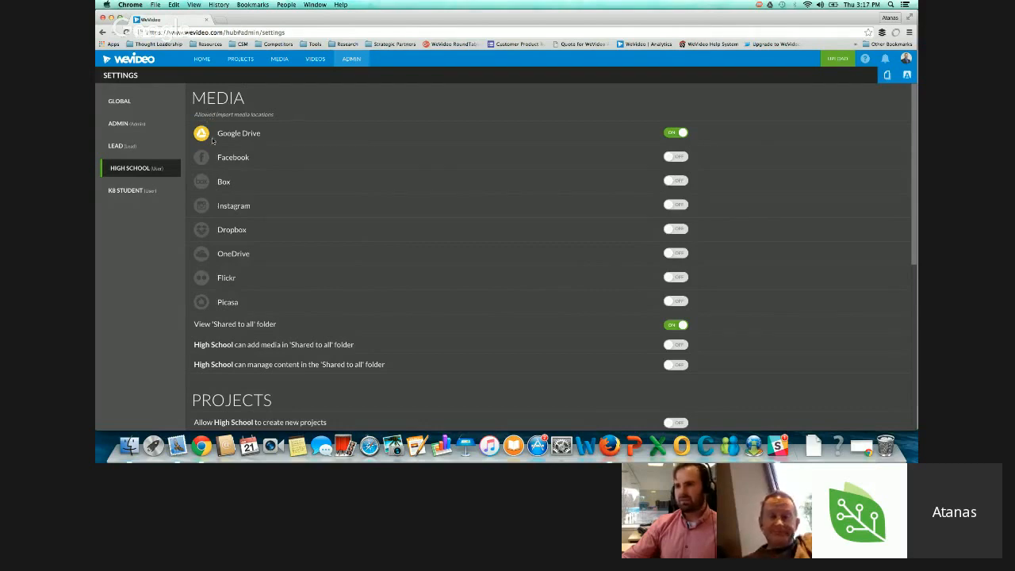
- Review the High School role's media, project and sharing permissions, and enable Vimeo as a sharing destination
scroll(254, 140, down, 1)
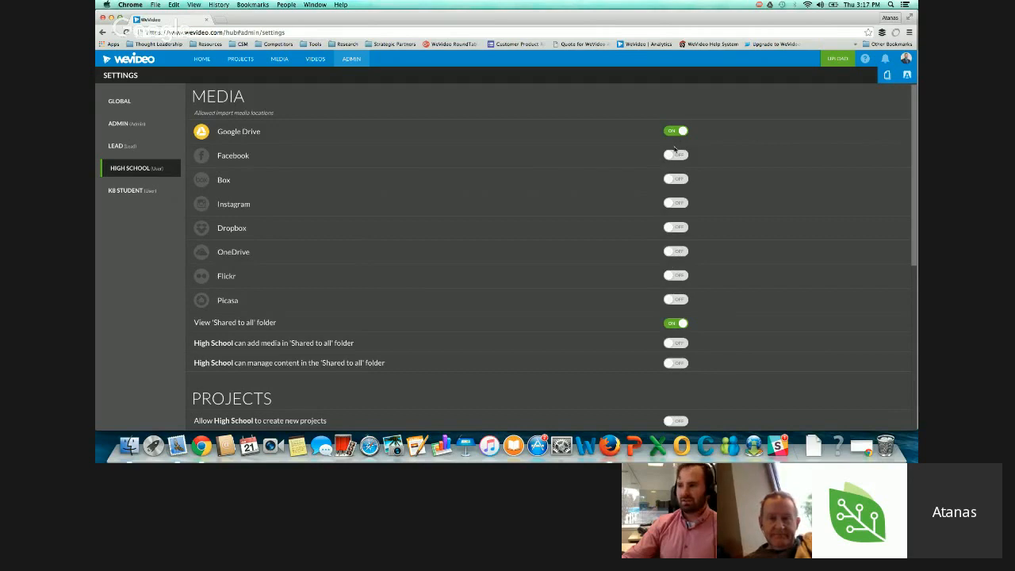
scroll(245, 203, down, 1)
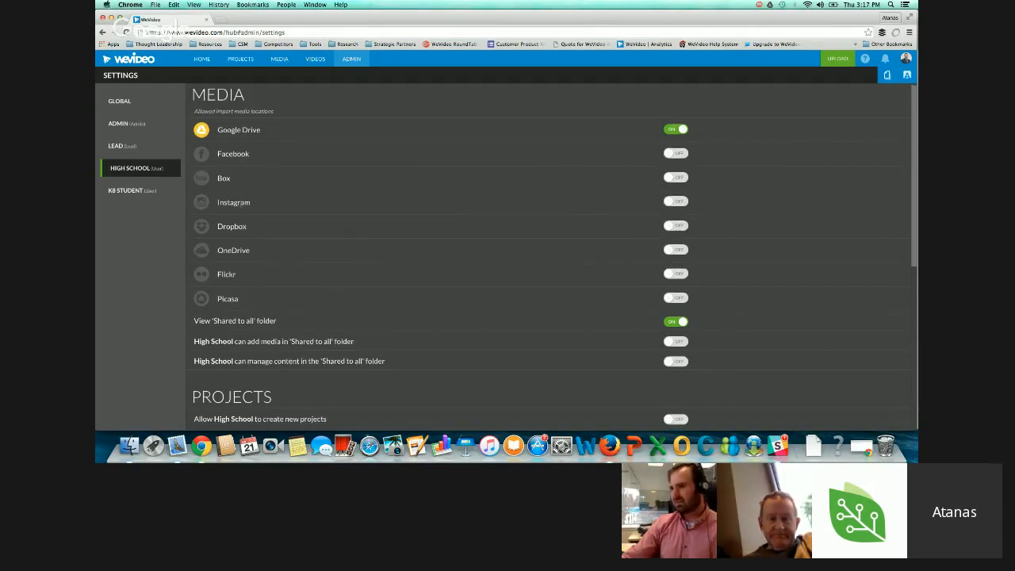
scroll(240, 204, down, 8)
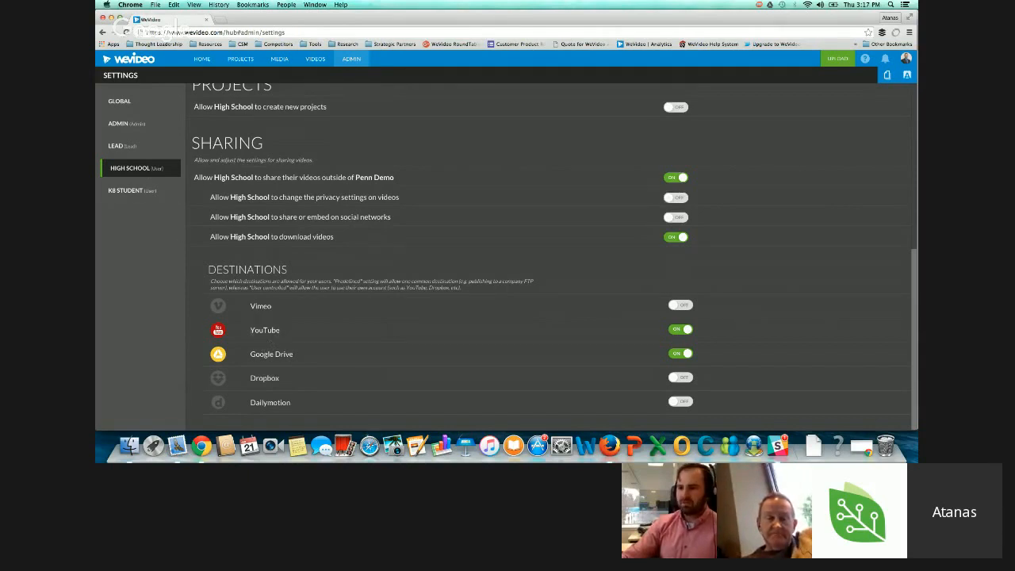
click(678, 306)
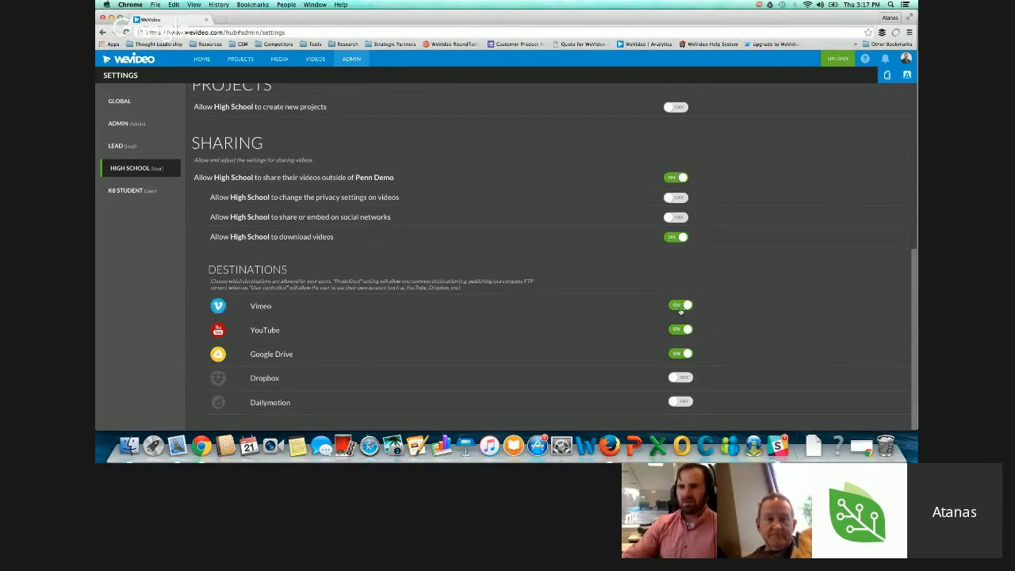
- For the K8 Student role, disable the YouTube destination and disallow sharing videos outside of Penn Demo
click(123, 190)
click(680, 329)
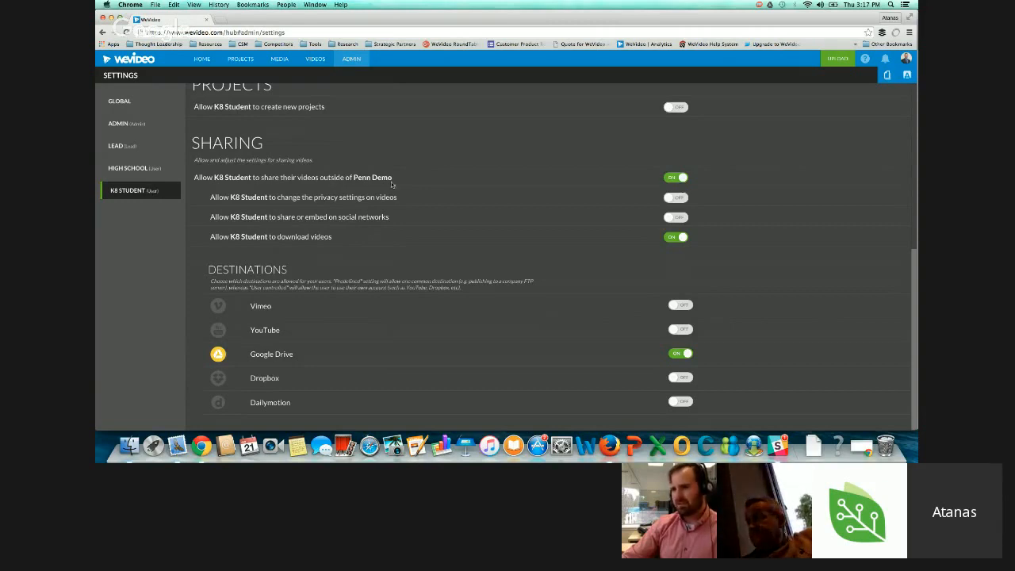
click(678, 177)
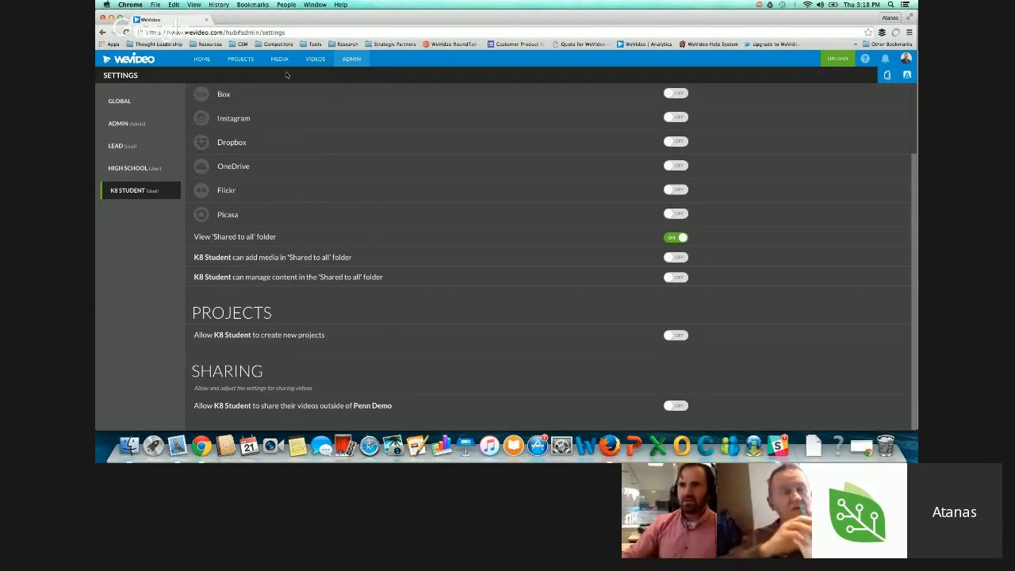
- Start a new group in the groups administration area and title it Physics Period A
click(349, 61)
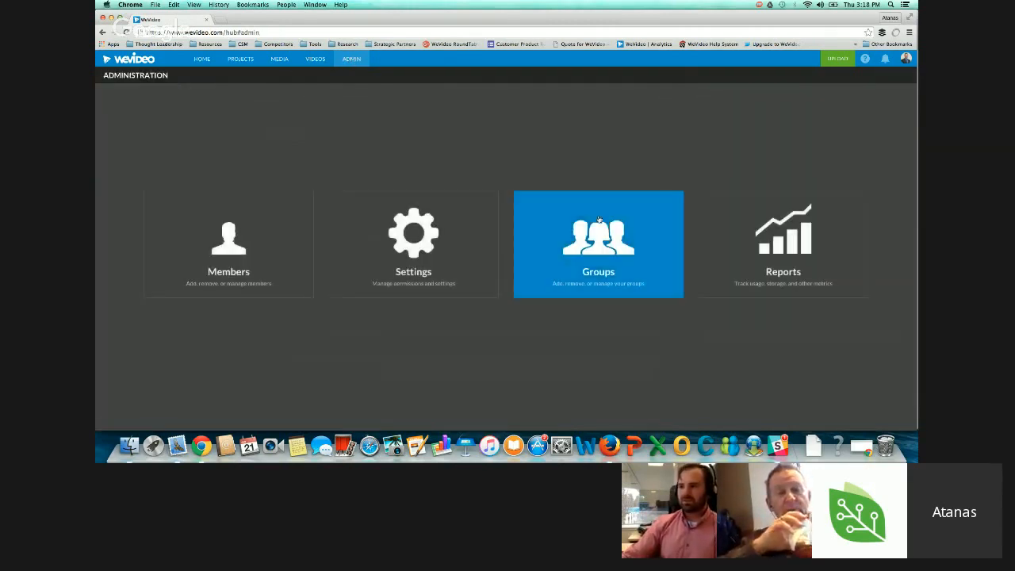
click(599, 220)
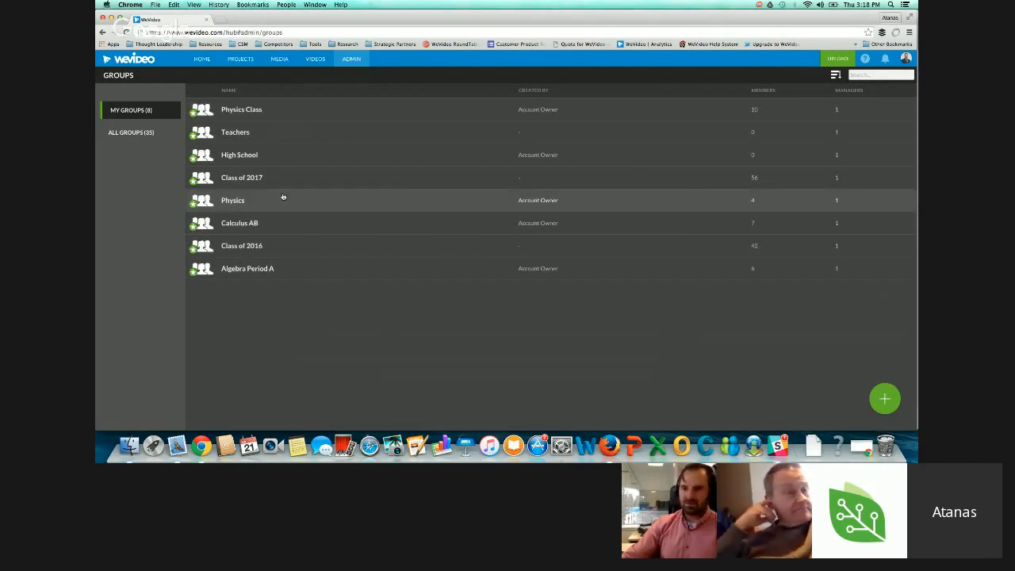
click(876, 403)
click(886, 366)
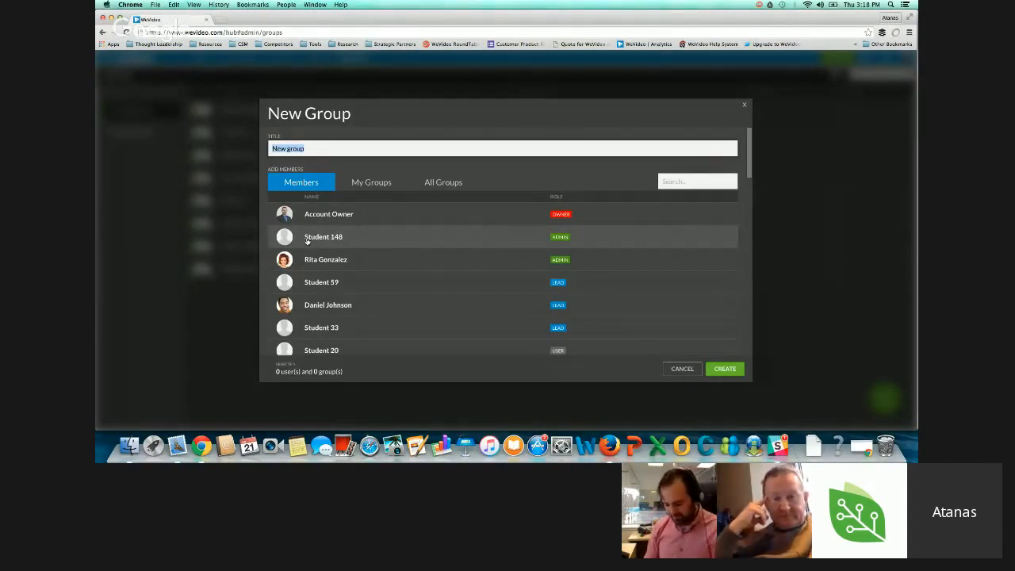
text(Phys)
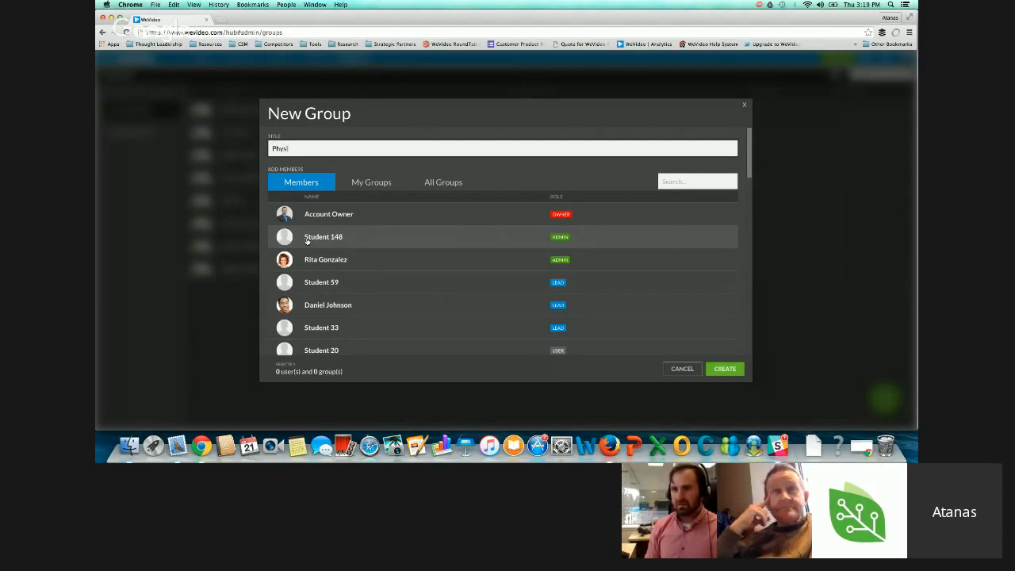
text(ics Period A)
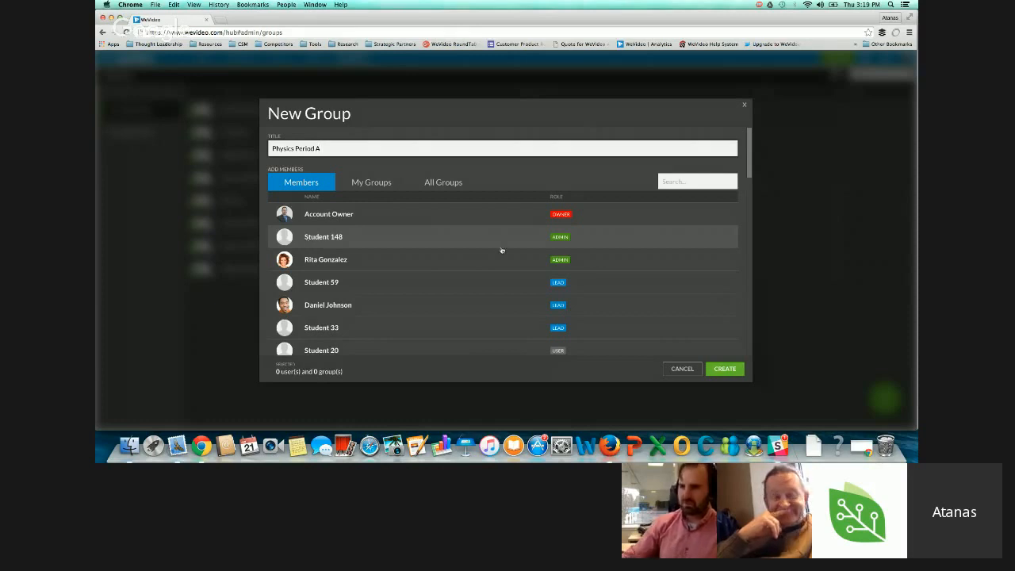
- Search the member list for two students by first name and select each for the Physics Period A group
click(694, 185)
text(mary)
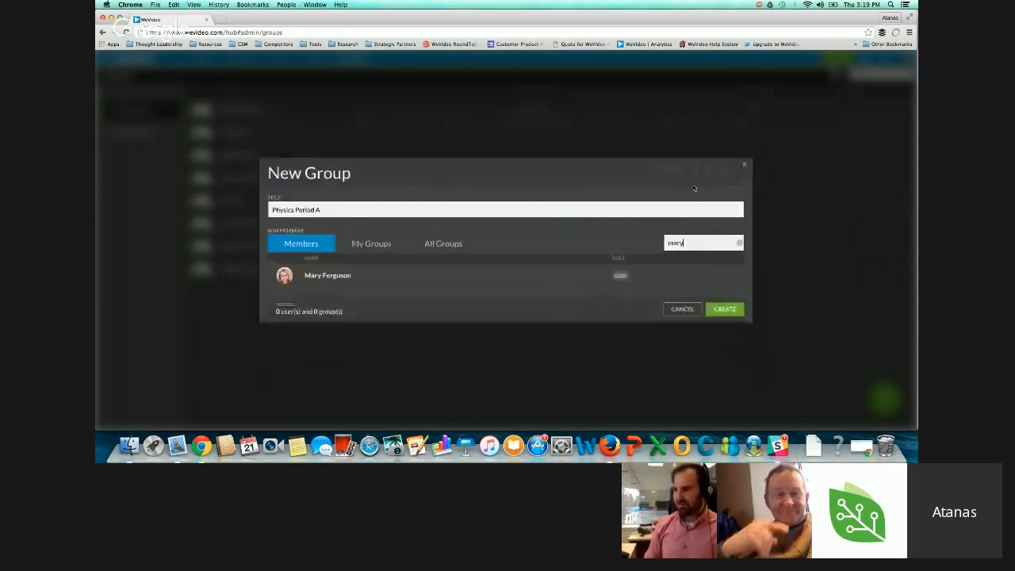
click(358, 275)
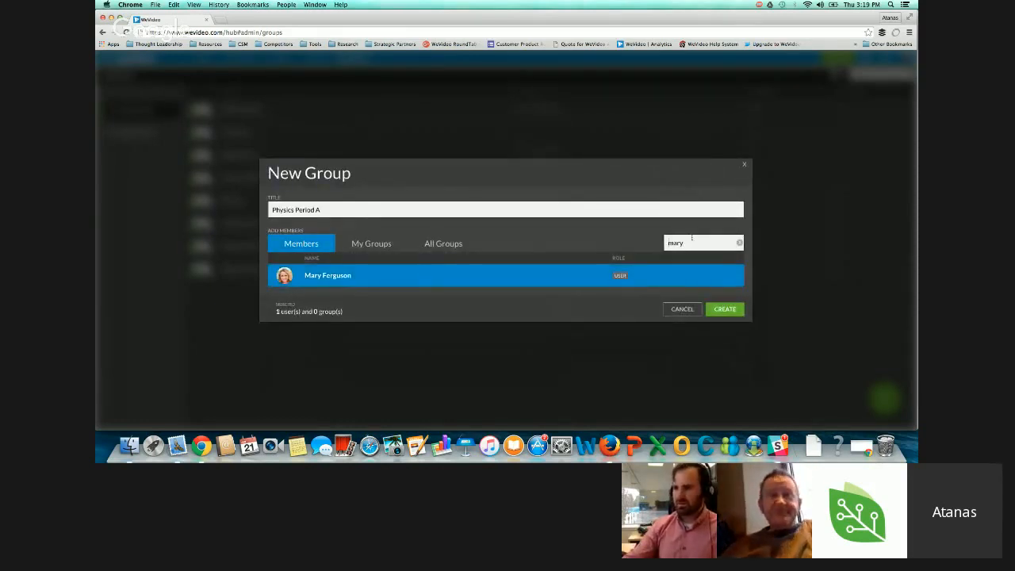
key(super+a)
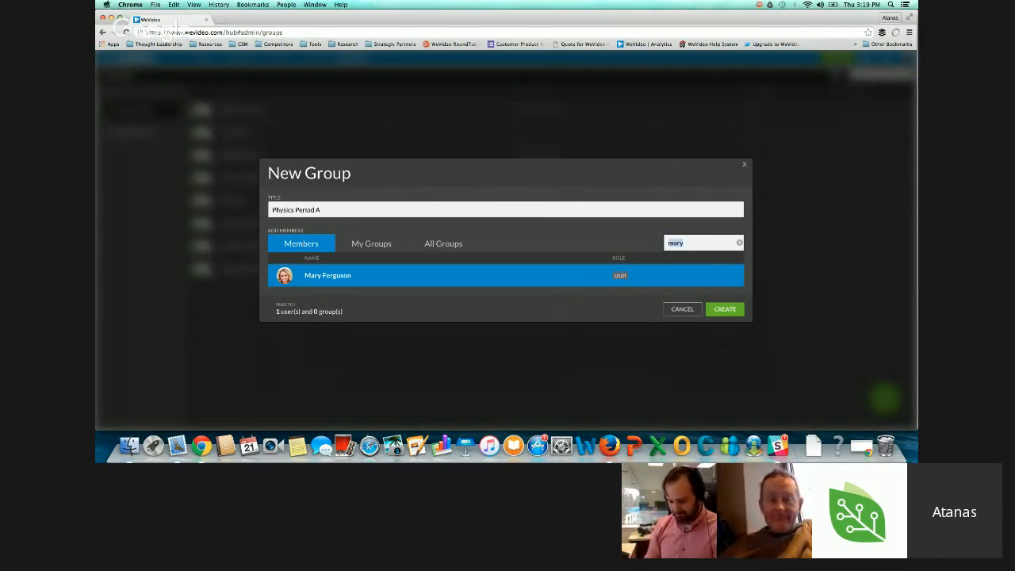
text(julia)
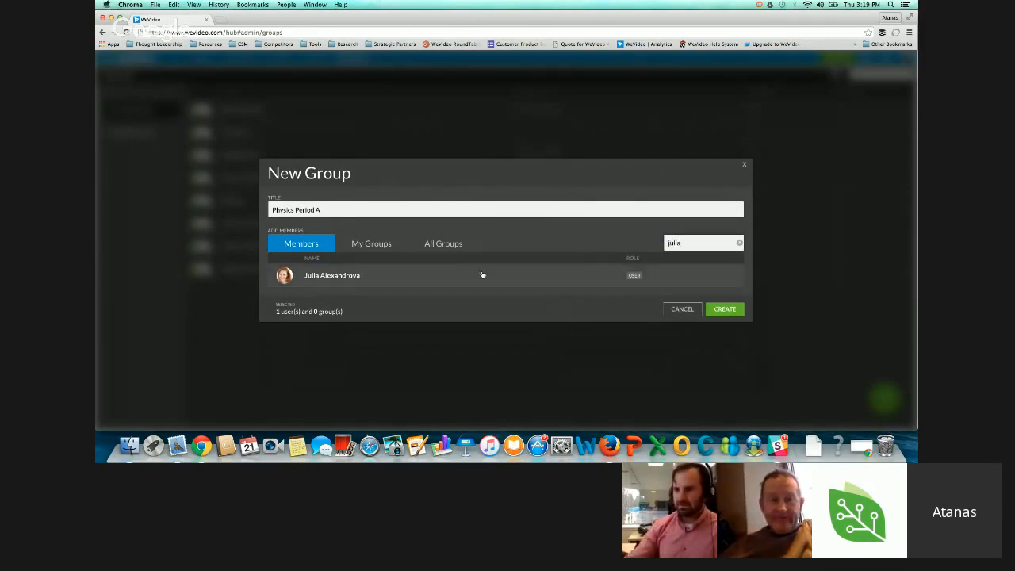
click(386, 278)
- Clear the member search, add Student 13, 113, 31, 146 and 114 to the selection, and create the group
click(740, 244)
click(708, 243)
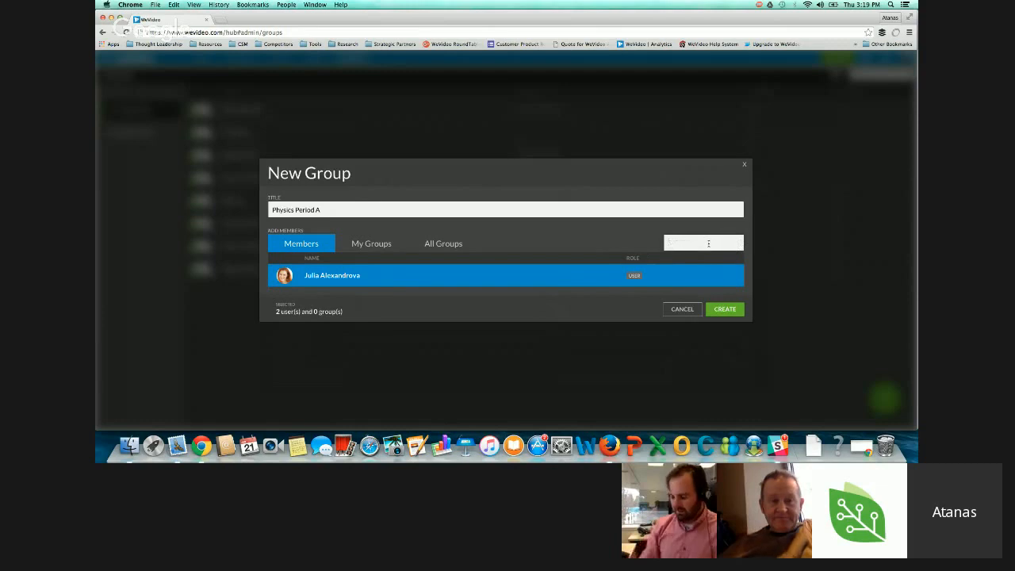
scroll(599, 249, down, 5)
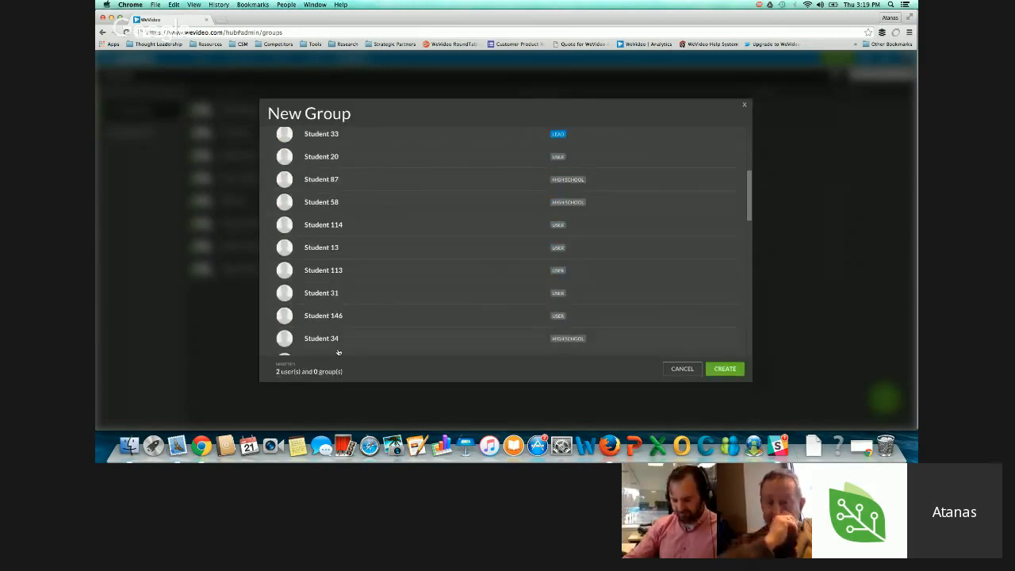
scroll(340, 352, down, 1)
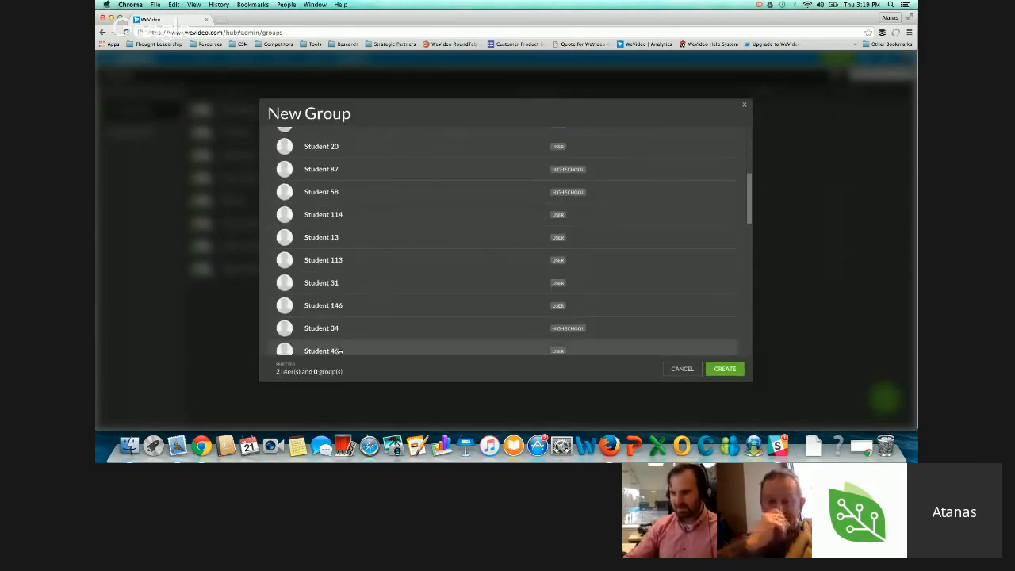
click(400, 237)
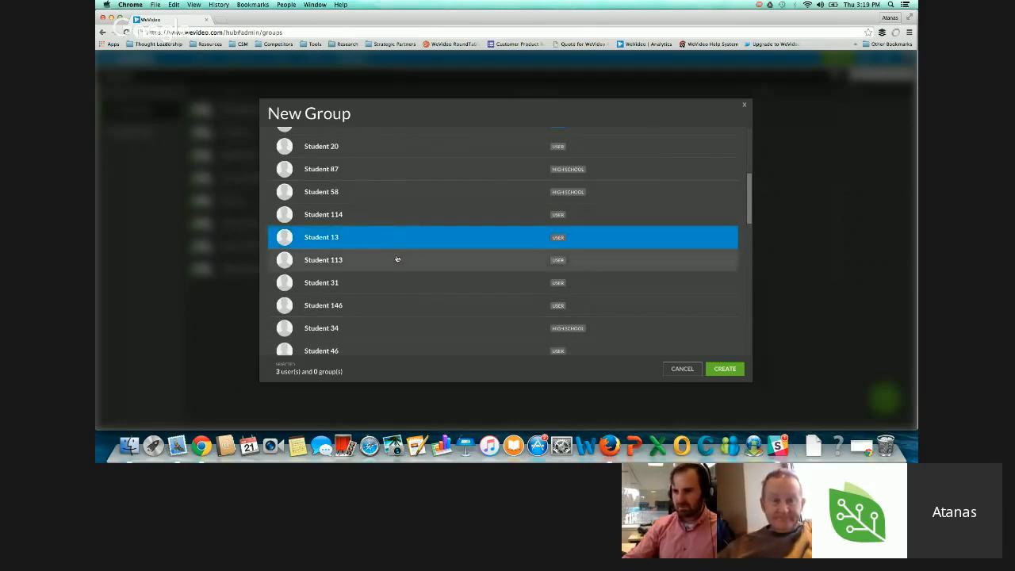
click(397, 259)
click(397, 284)
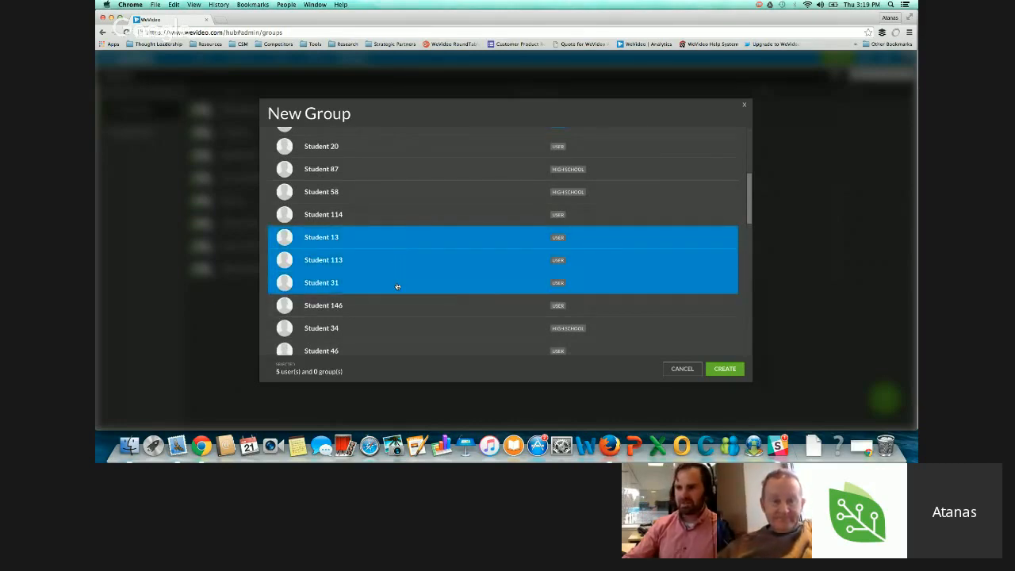
click(479, 308)
click(494, 216)
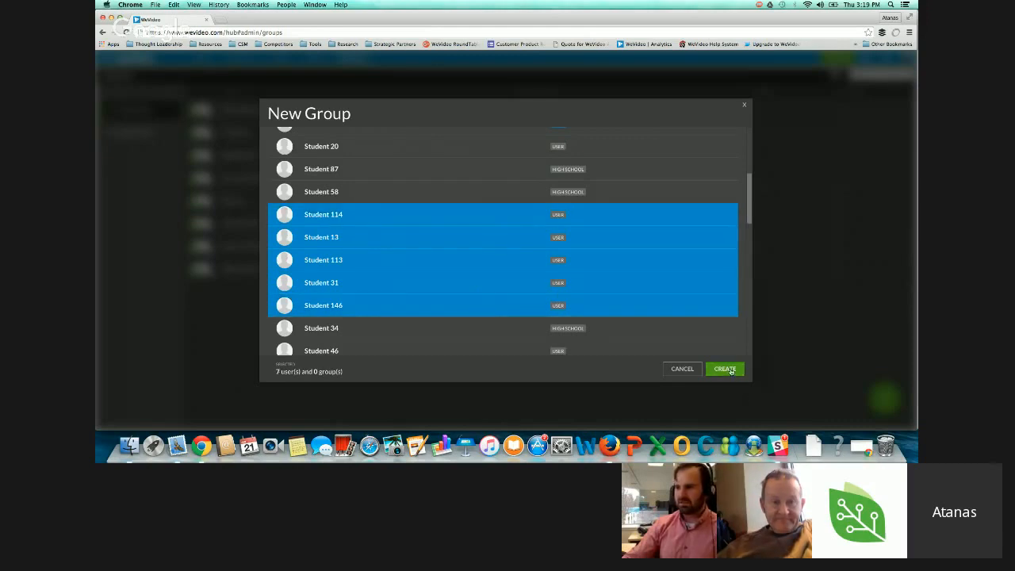
click(726, 369)
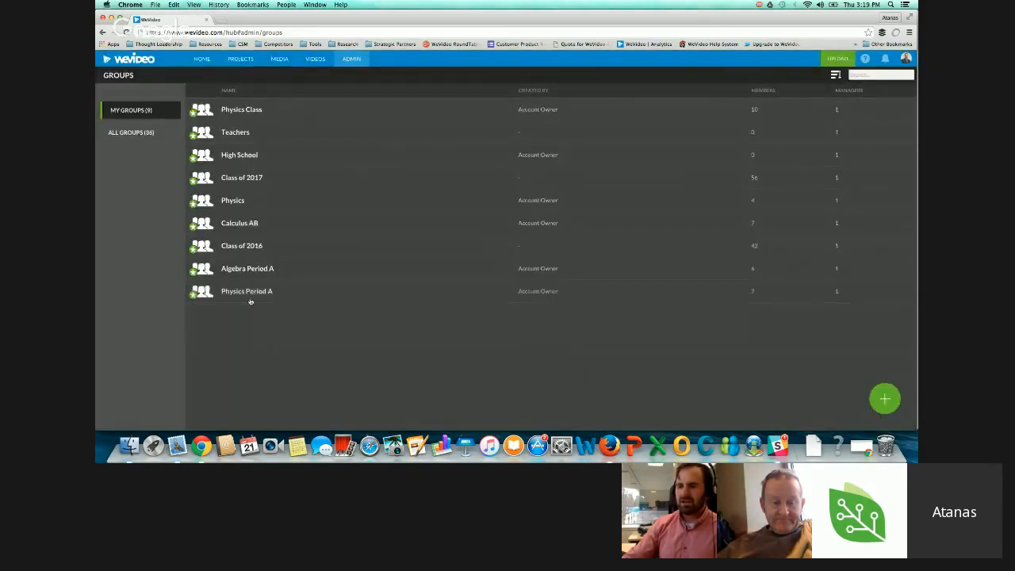
- Open the Physics Period A group and view its members, projects and videos
click(249, 292)
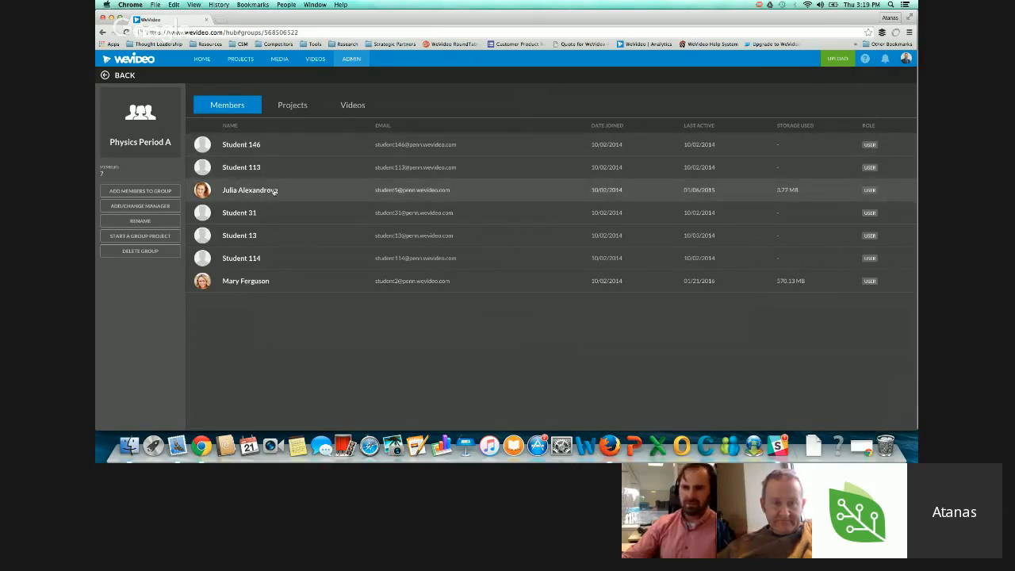
click(291, 110)
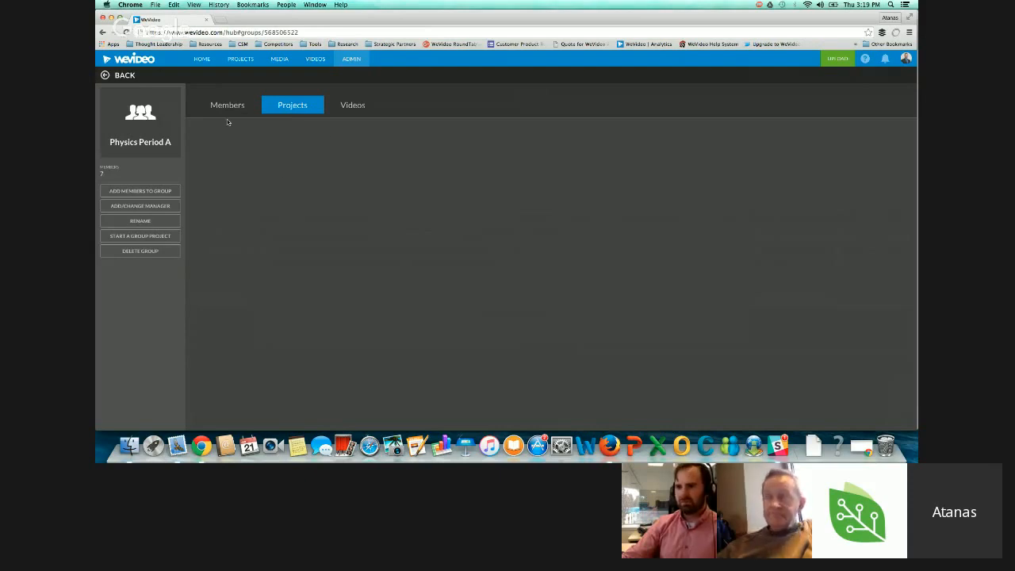
click(351, 104)
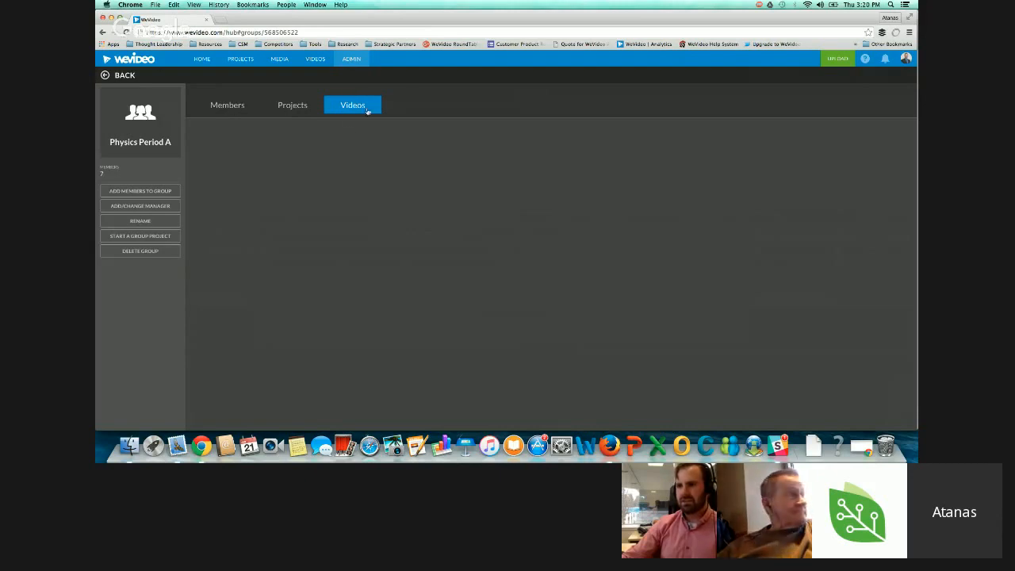
- Review the Physics Period A members and the project types offered for a group project, leaving the form without creating one
click(230, 105)
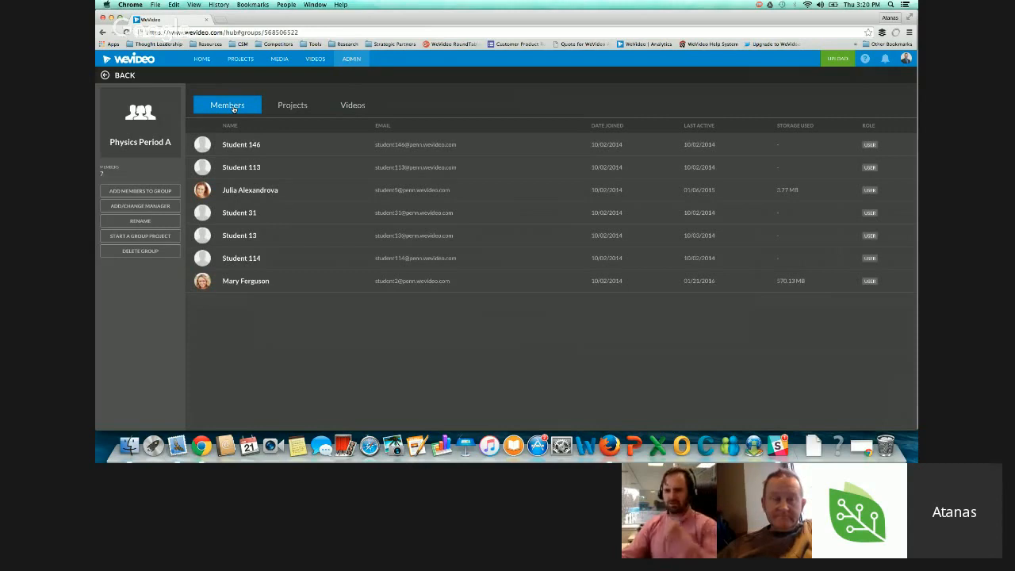
click(159, 242)
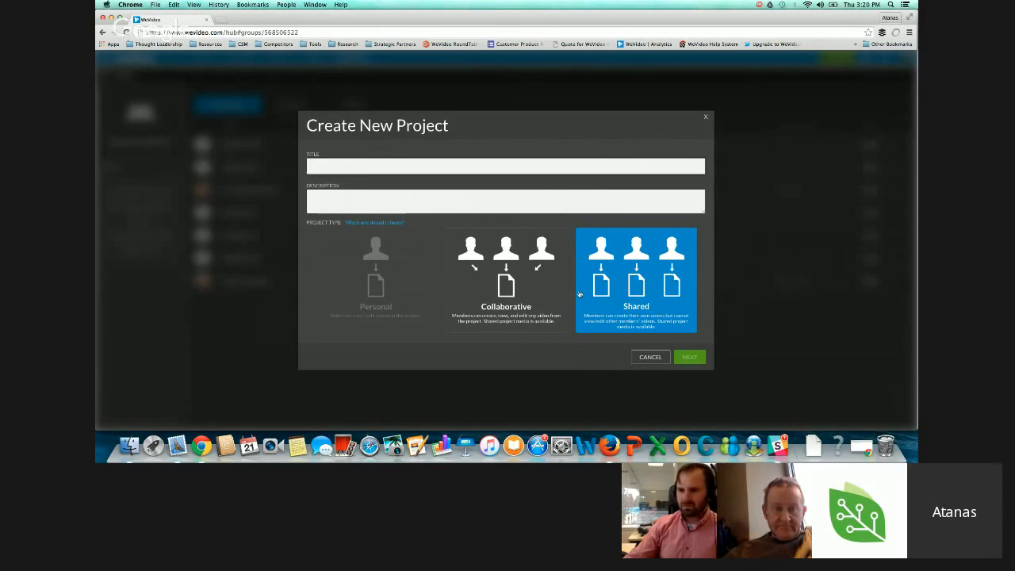
click(643, 295)
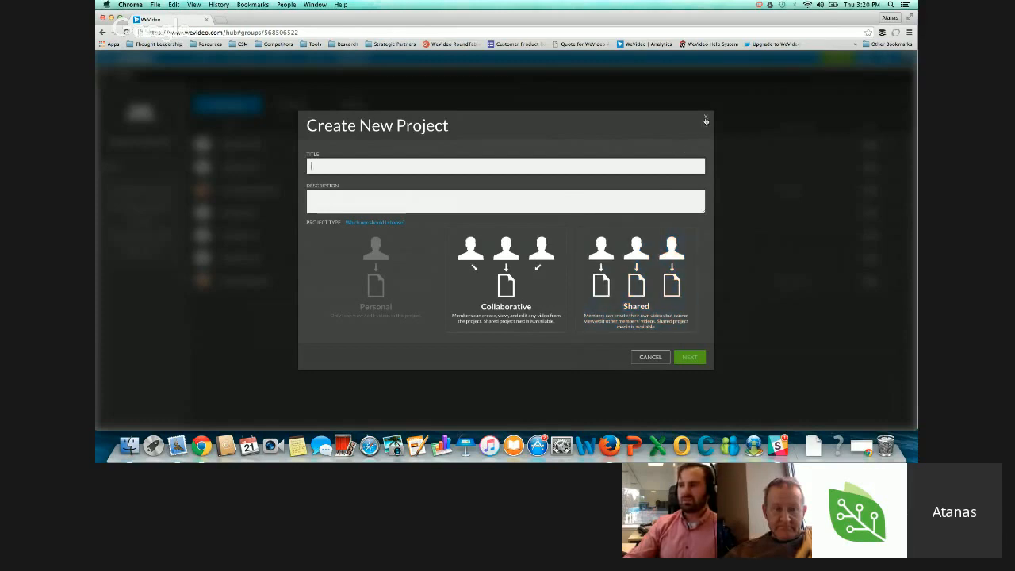
click(706, 120)
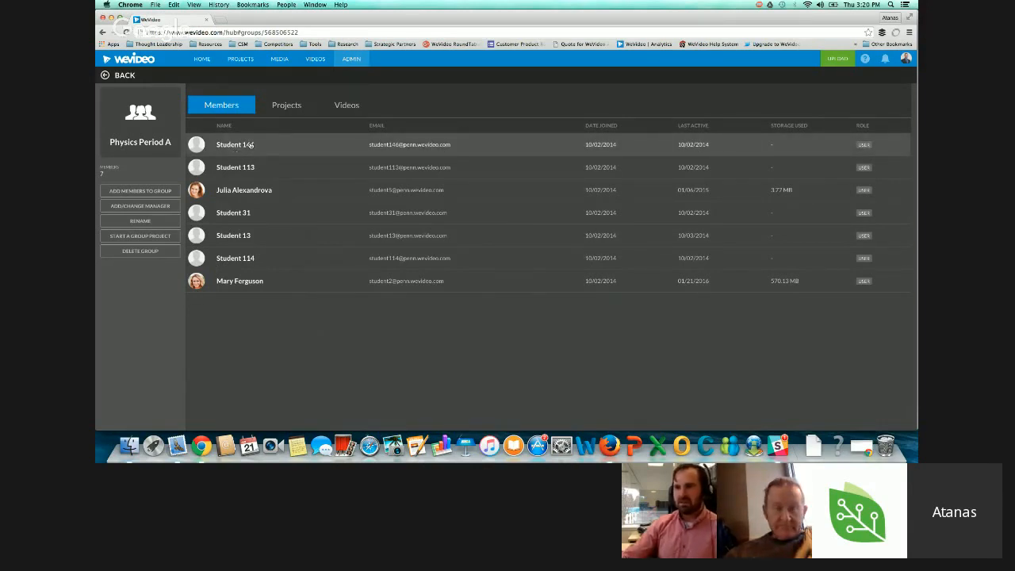
- View the projects shared with the account and return to the account's own project list
click(242, 60)
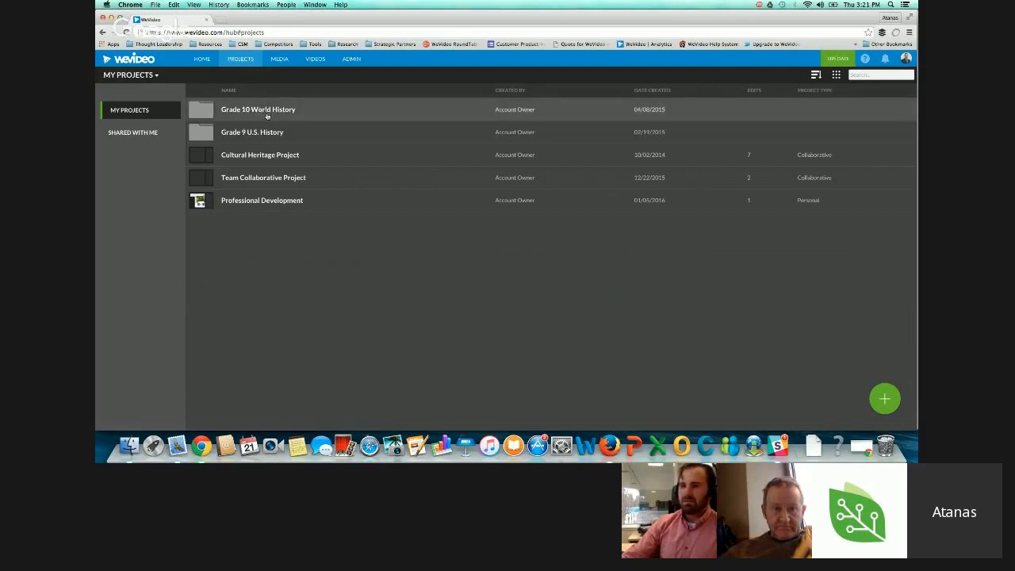
mouse_move(883, 398)
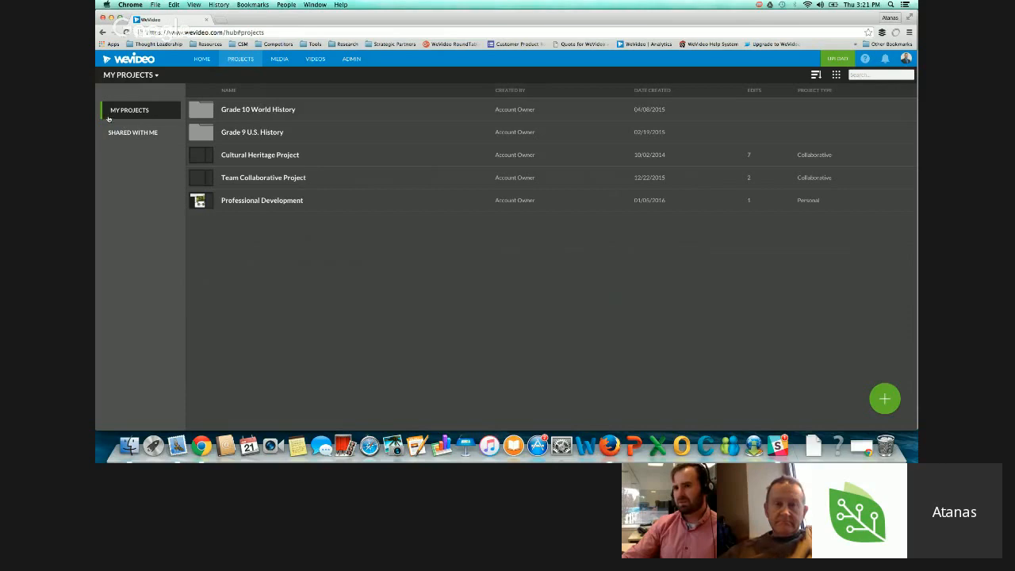
click(151, 133)
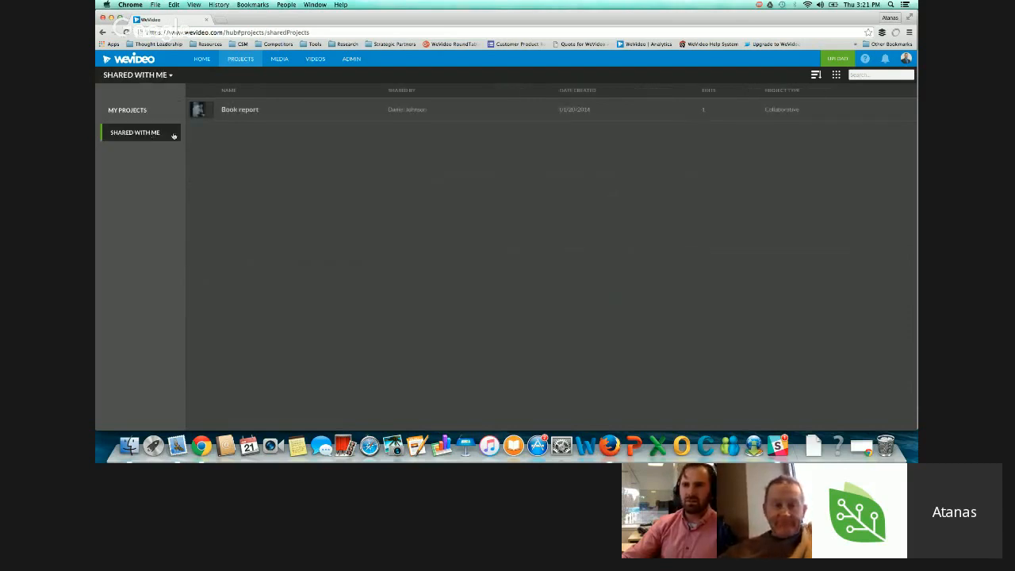
click(135, 110)
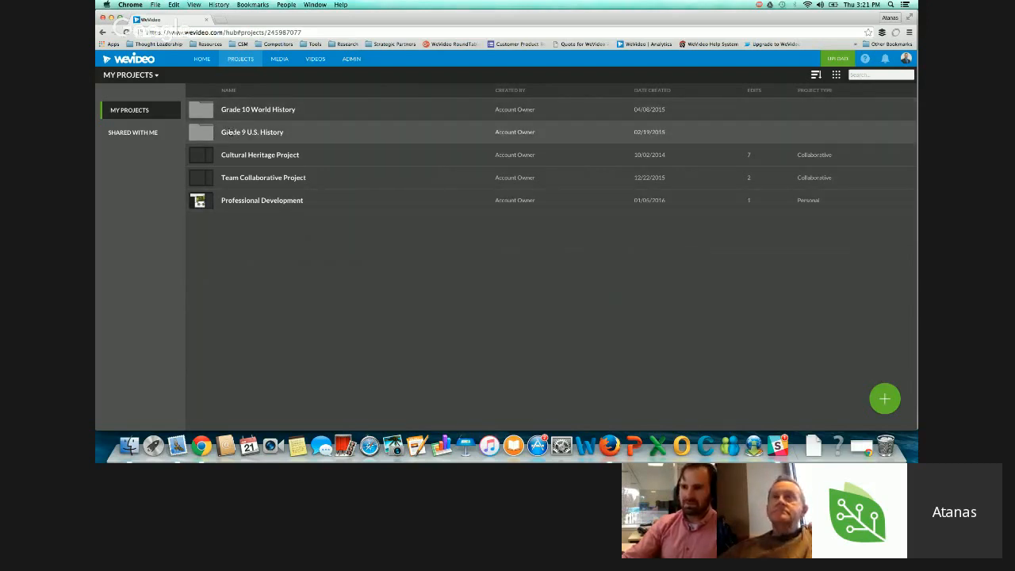
- Open the Grade 9 U.S. History folder and sort its projects by creation date, newest first
double_click(229, 130)
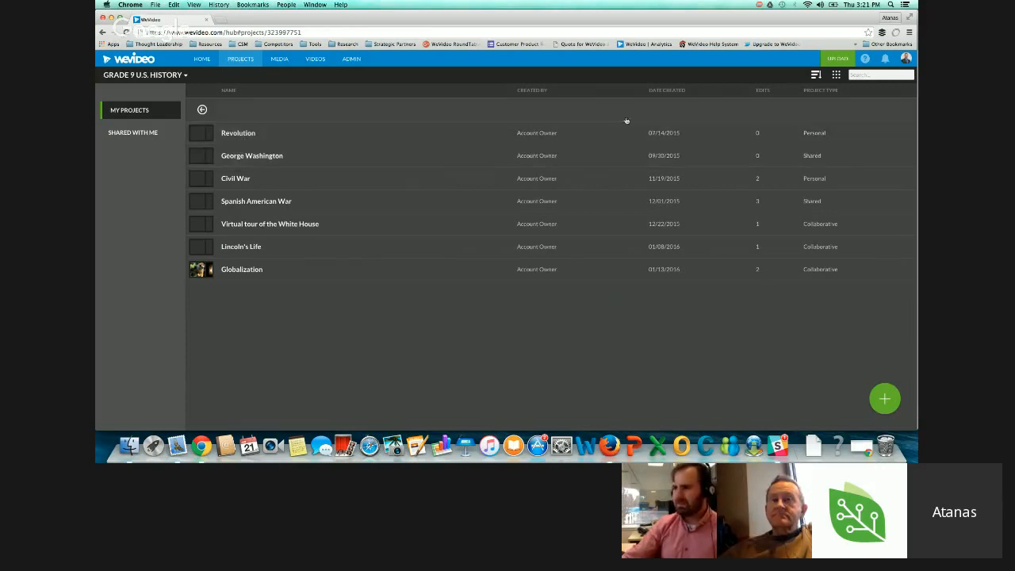
click(673, 91)
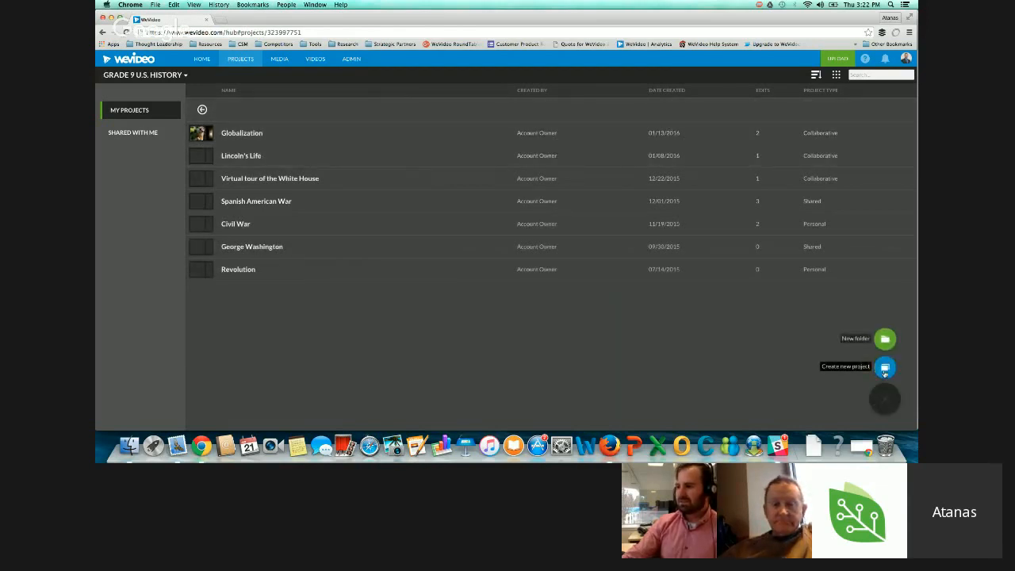
- Start a new project in this folder titled Civil Rights Movement with the description "describe the assignment (optional)"
click(885, 370)
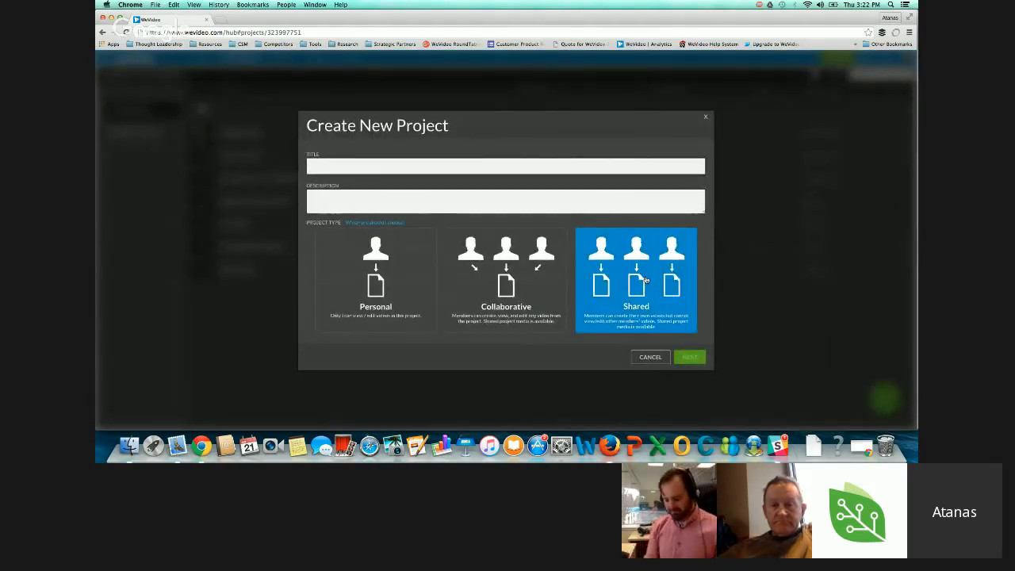
text(Civil)
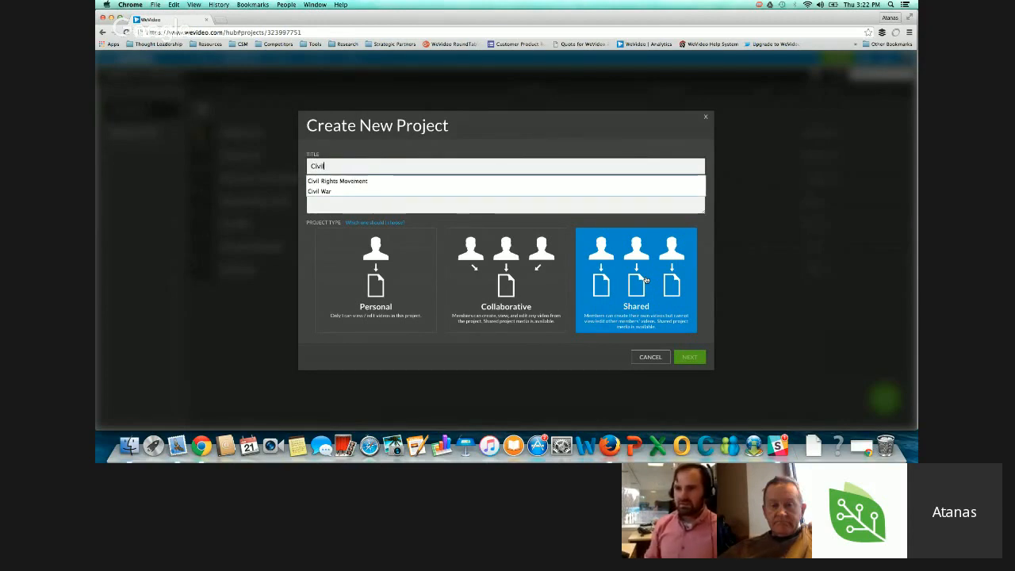
key(Down)
key(Return)
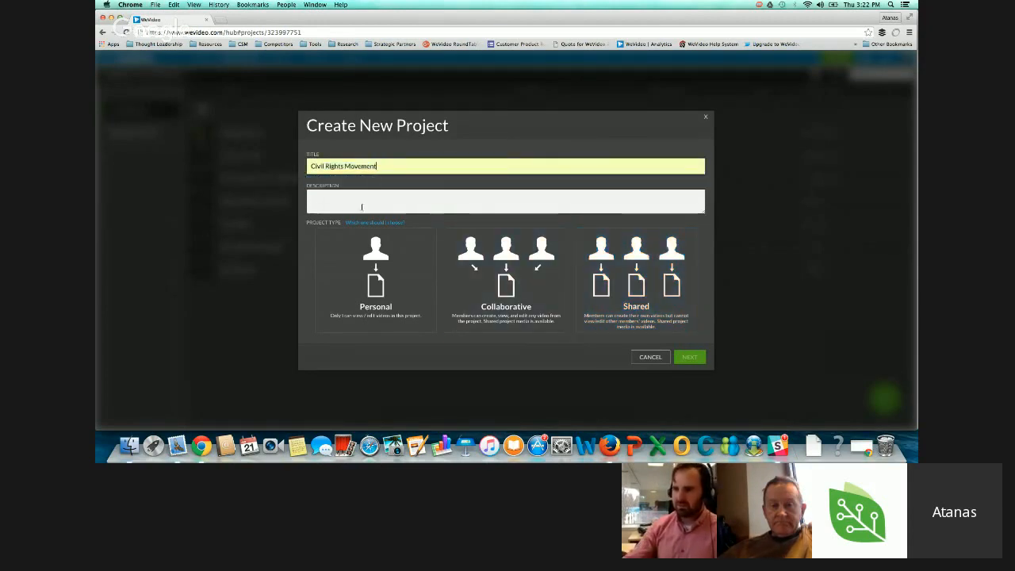
click(363, 200)
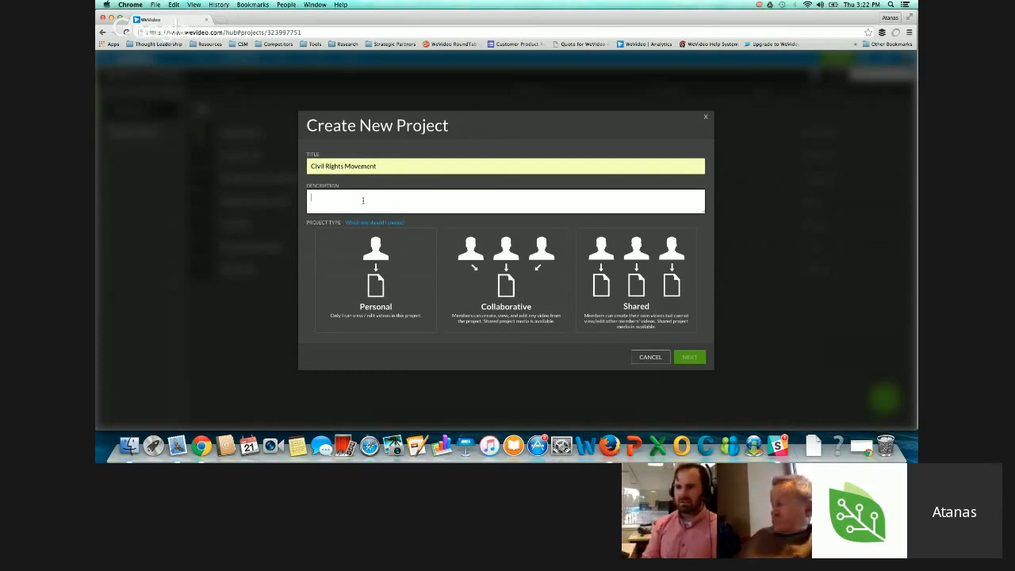
text(de)
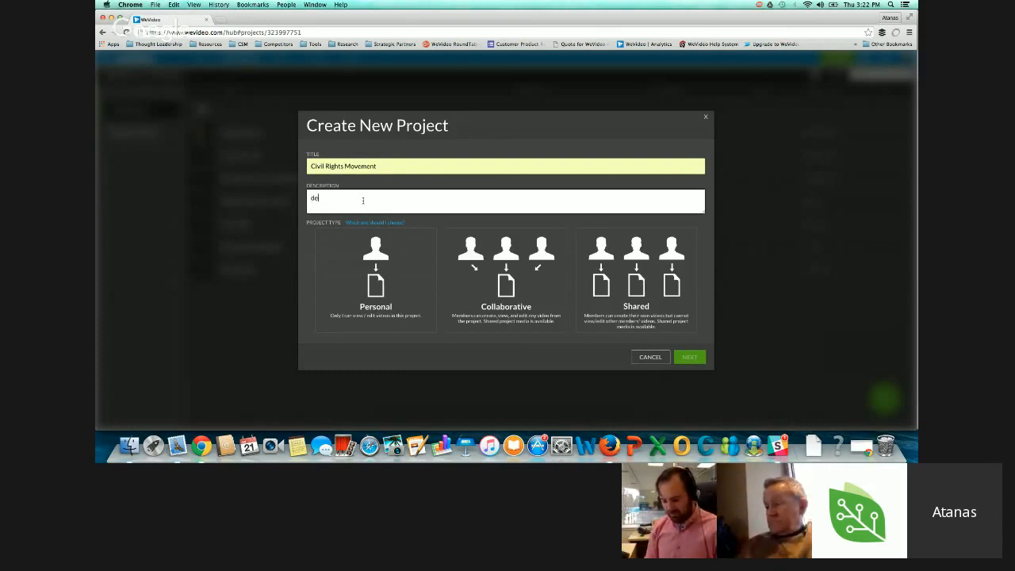
text(scribe the assi)
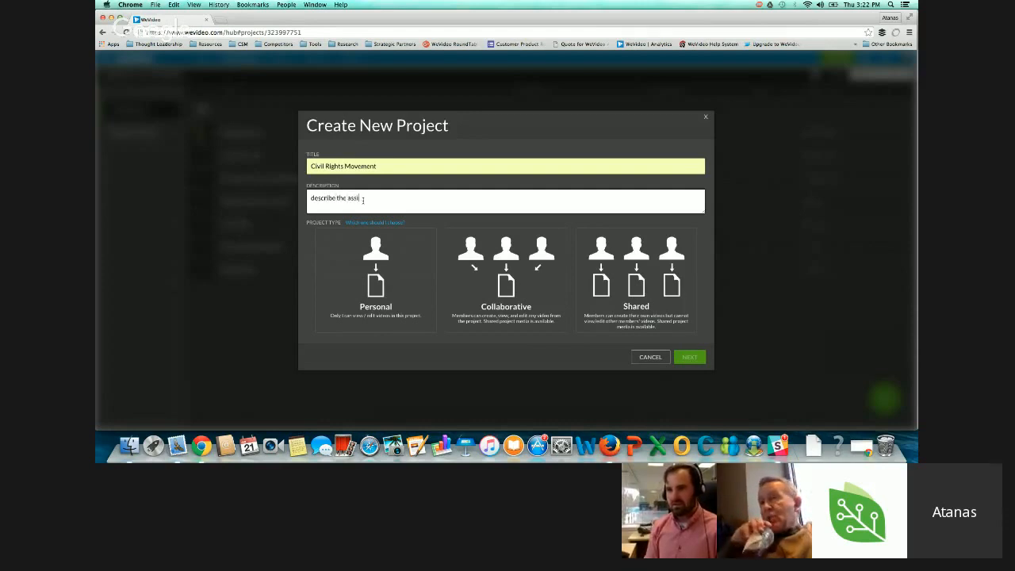
text(gnment (optional))
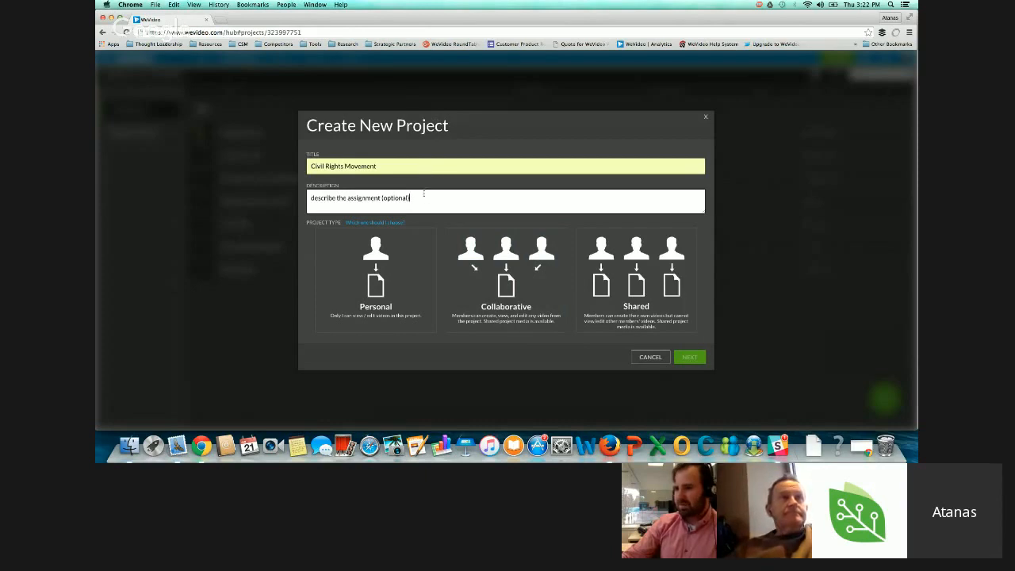
drag(410, 198, 309, 192)
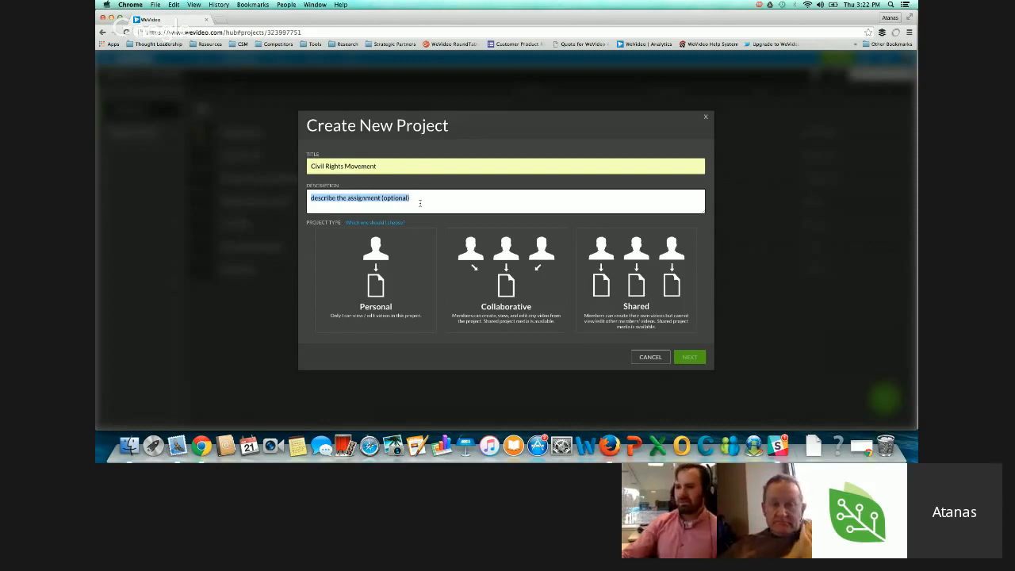
- Compare the Personal, Collaborative and Shared project types, choose Collaborative and continue to adding members
click(396, 322)
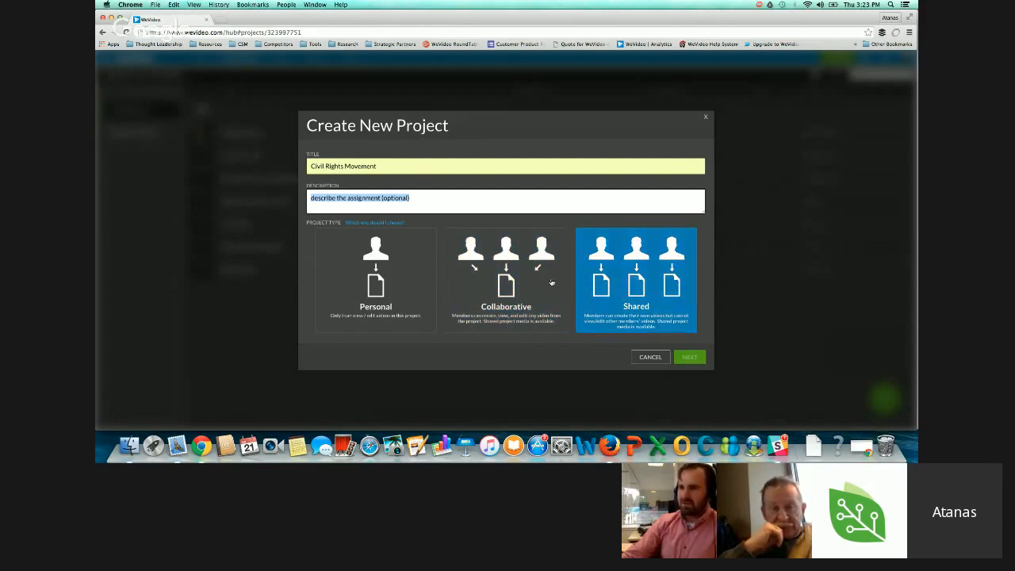
click(456, 242)
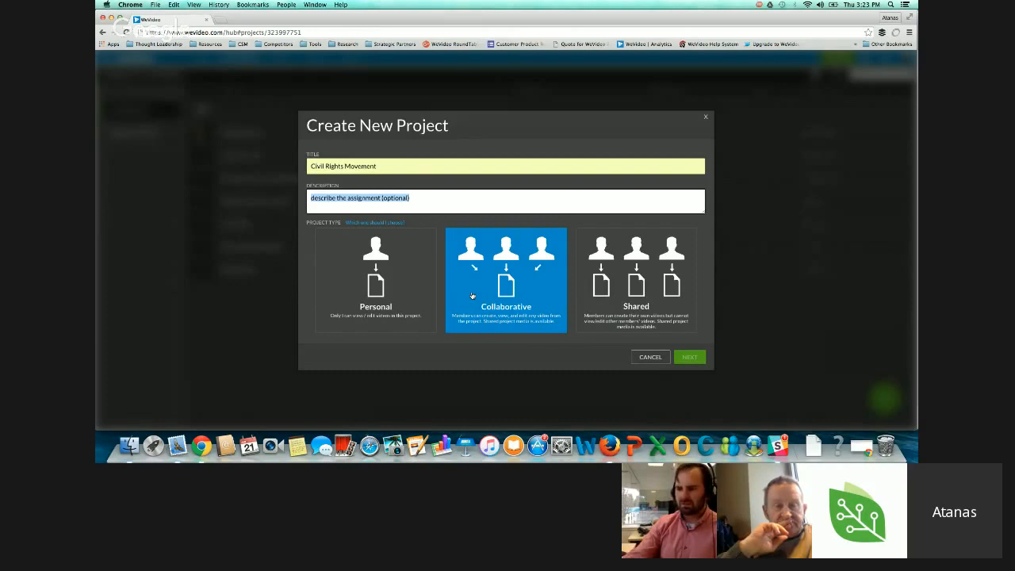
click(579, 288)
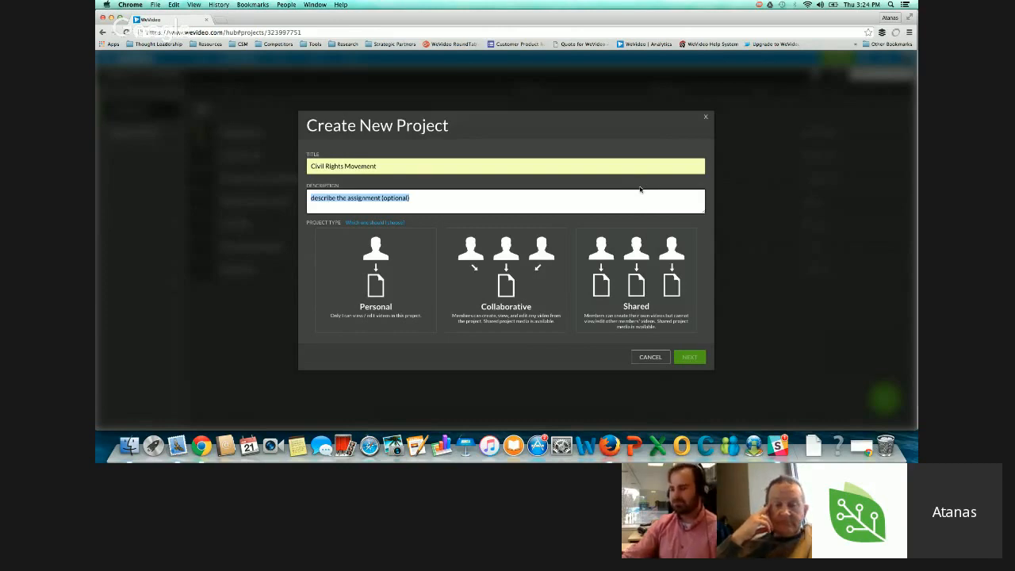
click(526, 255)
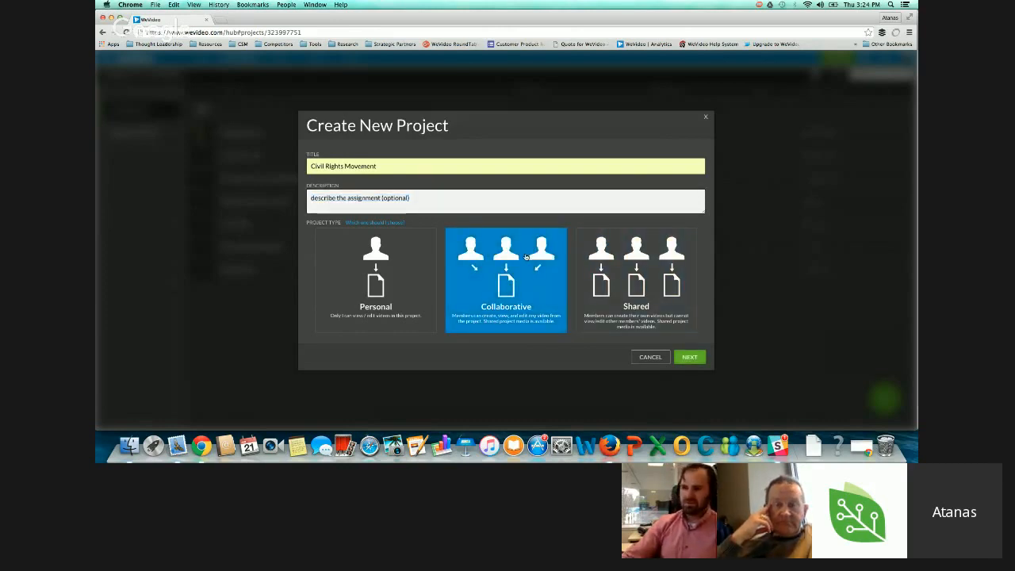
click(692, 356)
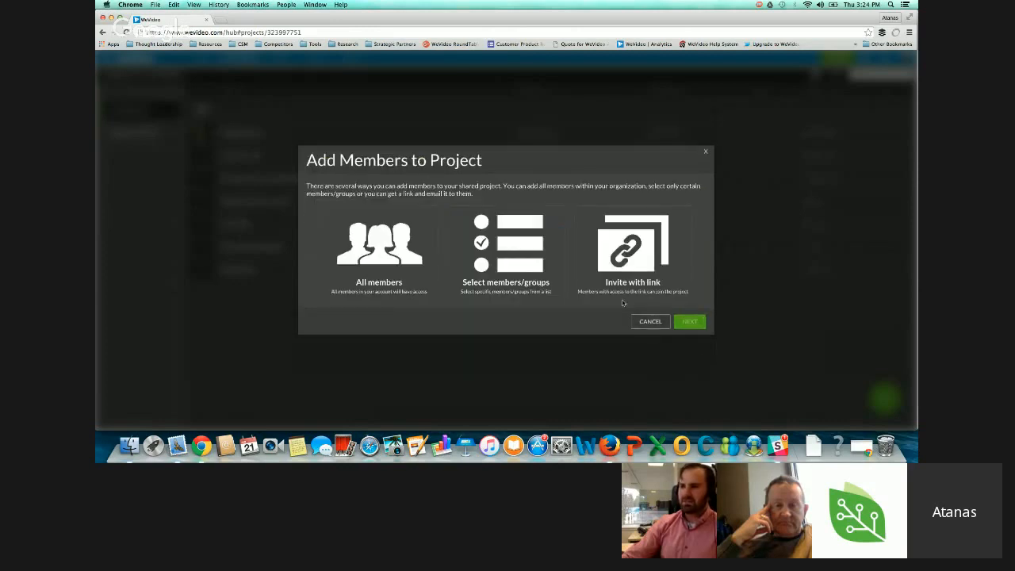
- Add members by selecting specific groups, choosing U.S. History Period A from the list of all groups
click(532, 260)
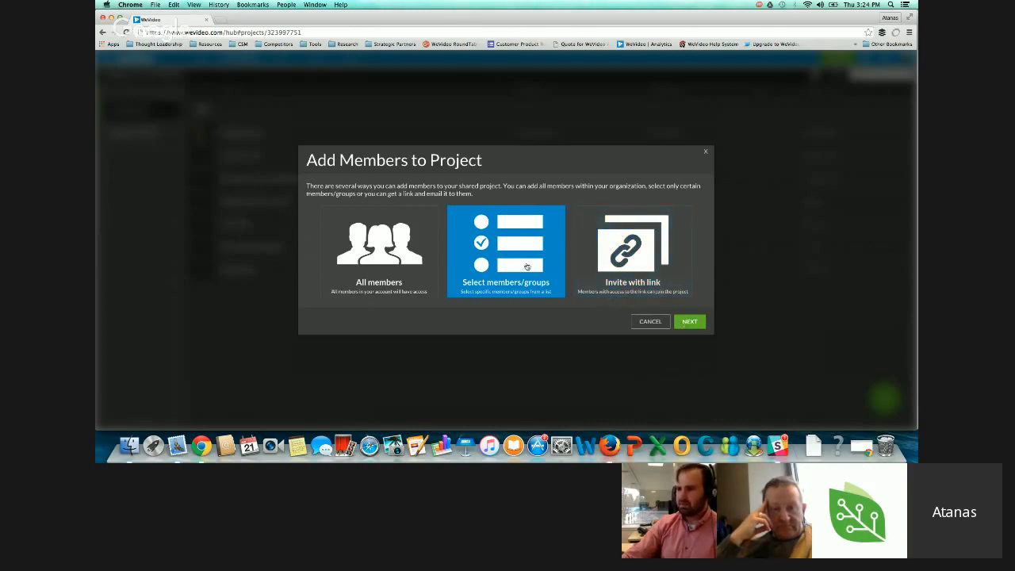
click(690, 322)
click(426, 144)
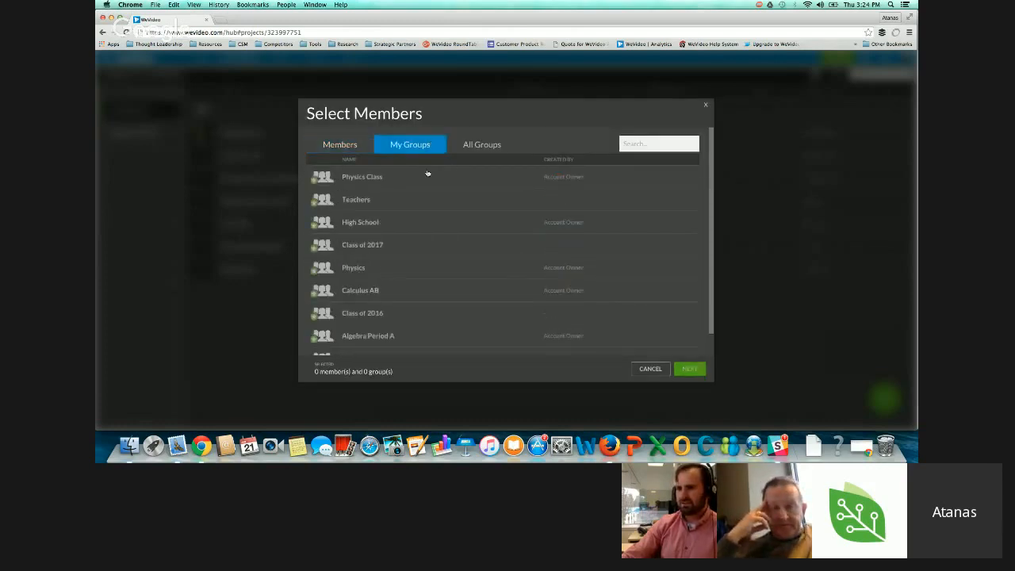
scroll(419, 240, down, 1)
scroll(419, 240, up, 1)
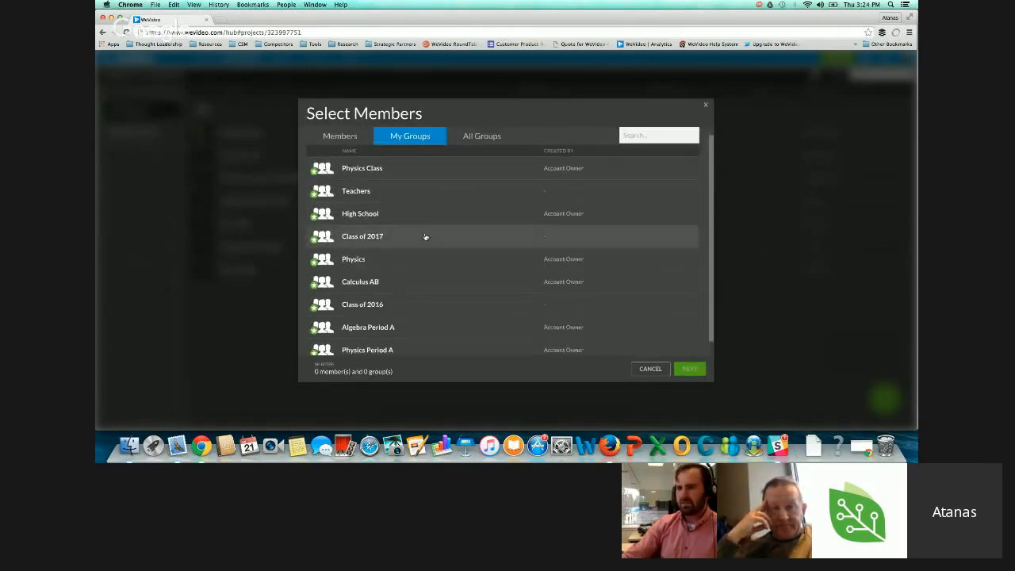
click(483, 136)
scroll(432, 250, down, 6)
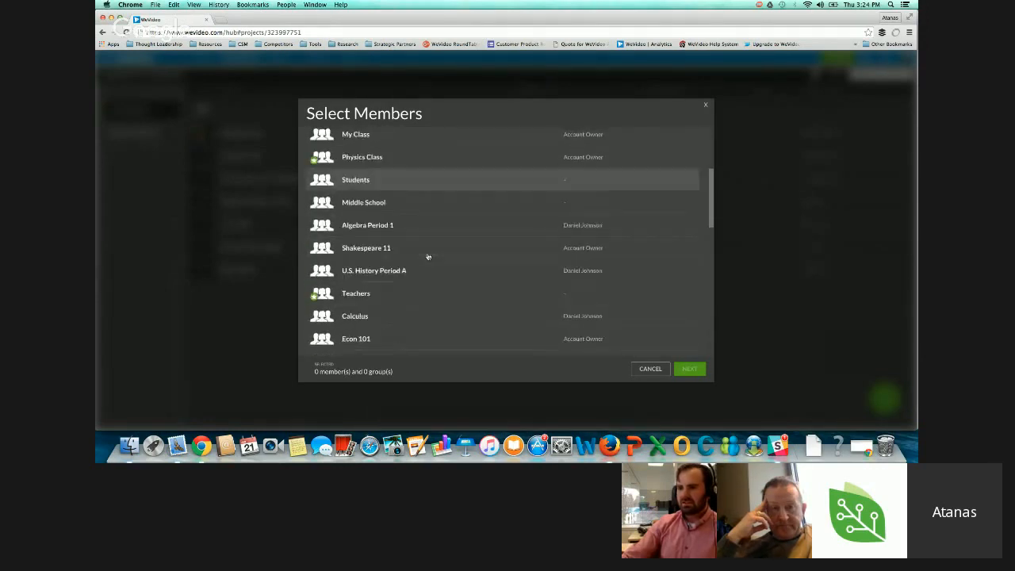
click(393, 274)
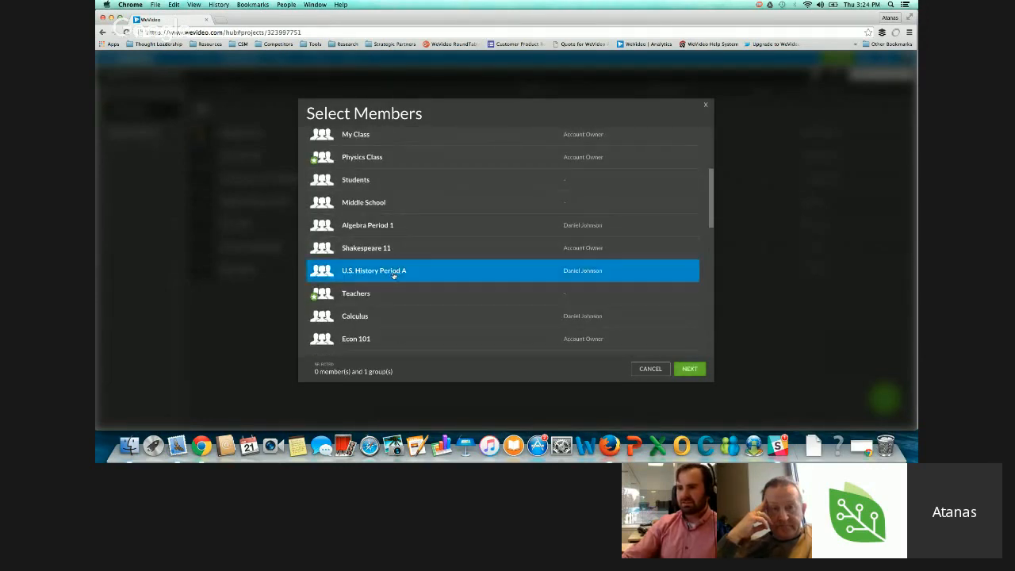
click(689, 369)
- Add the Supreme Court, Washington Monument, Golden Gate Bridge, Women Suffragists, Manzanar Relocation, Magnolia Cemetery, Iwo Jima Memorial and Lincoln Memorial images and create the project
scroll(595, 245, down, 5)
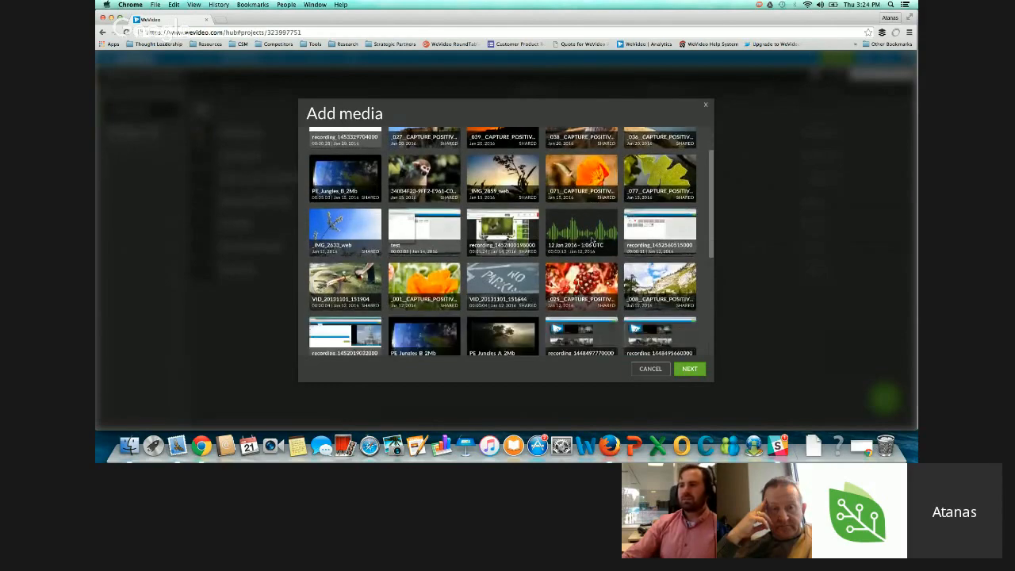
scroll(592, 241, down, 5)
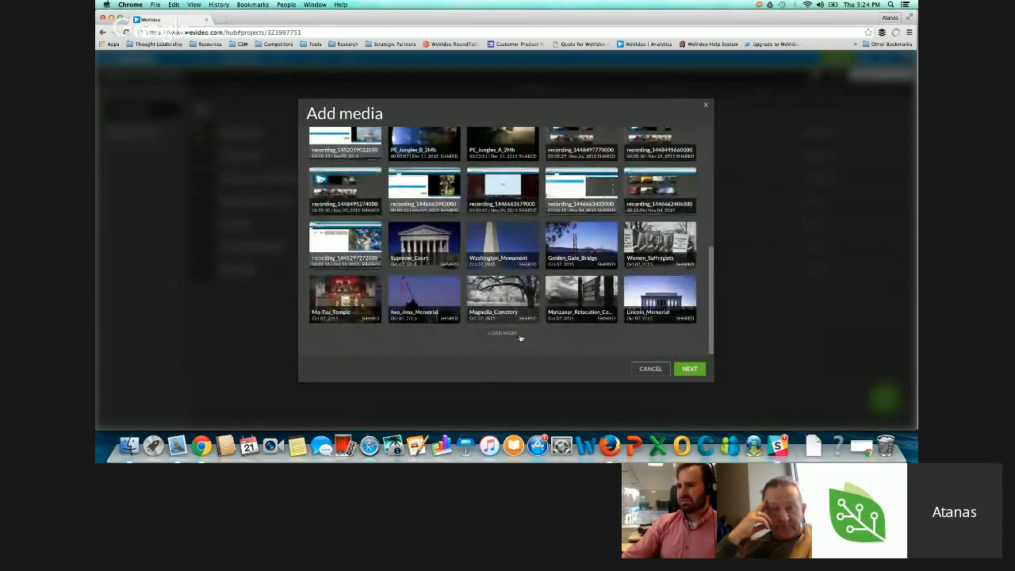
scroll(468, 254, down, 2)
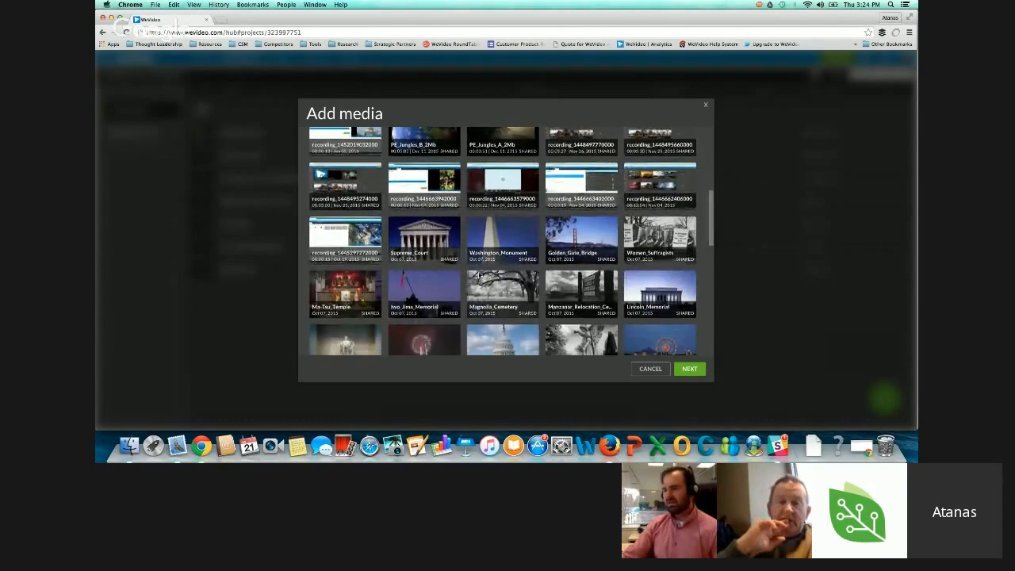
click(432, 224)
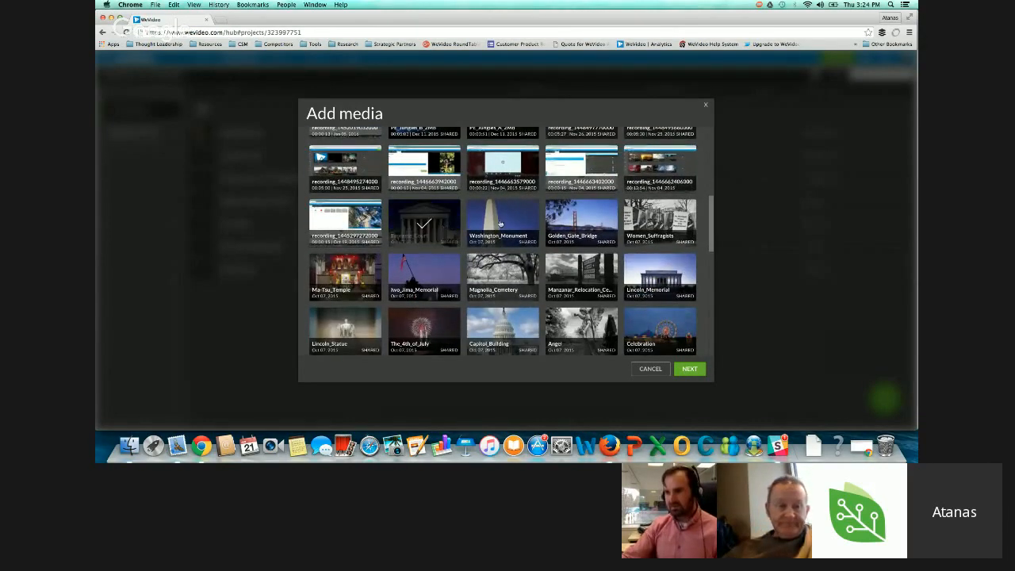
click(503, 225)
click(581, 224)
click(660, 225)
click(582, 277)
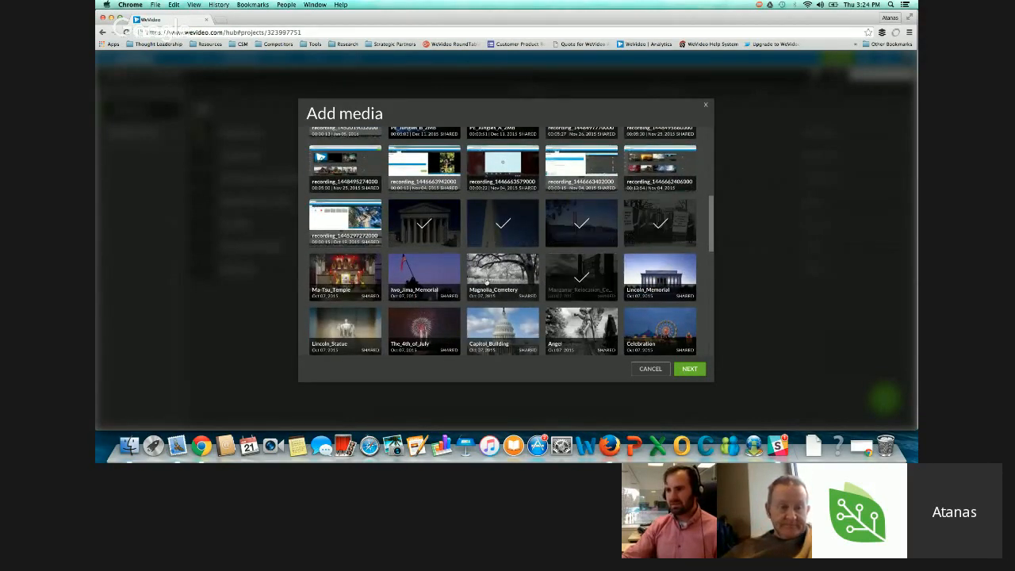
click(503, 277)
click(425, 278)
click(667, 277)
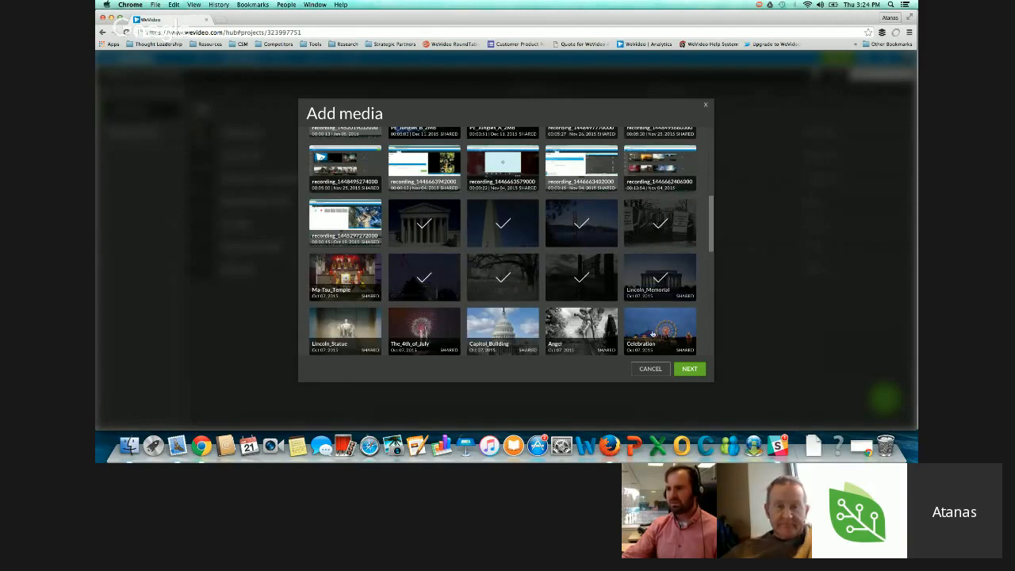
click(689, 369)
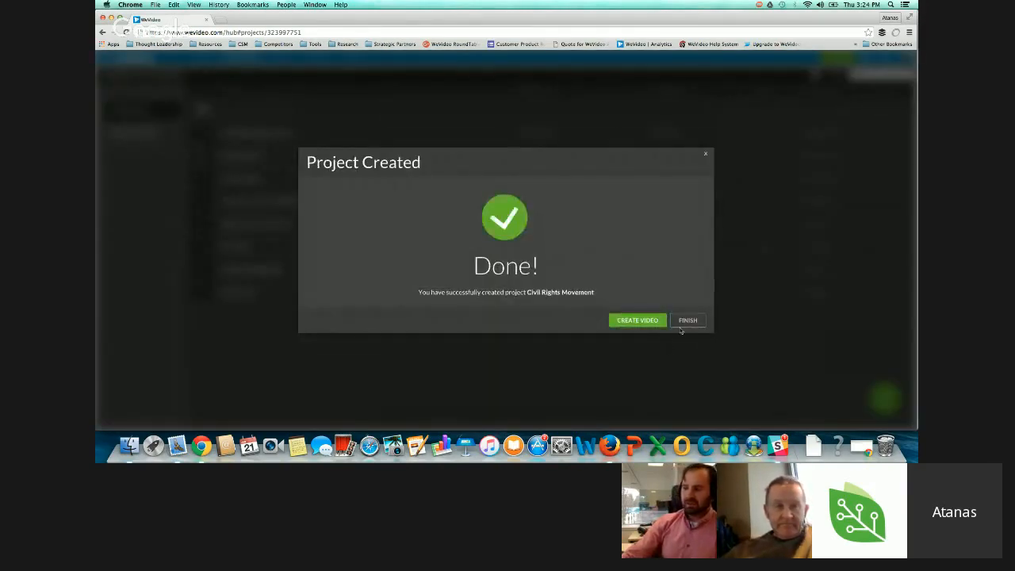
- Finish project creation, open the Civil Rights Movement project and review its project media and members
click(688, 321)
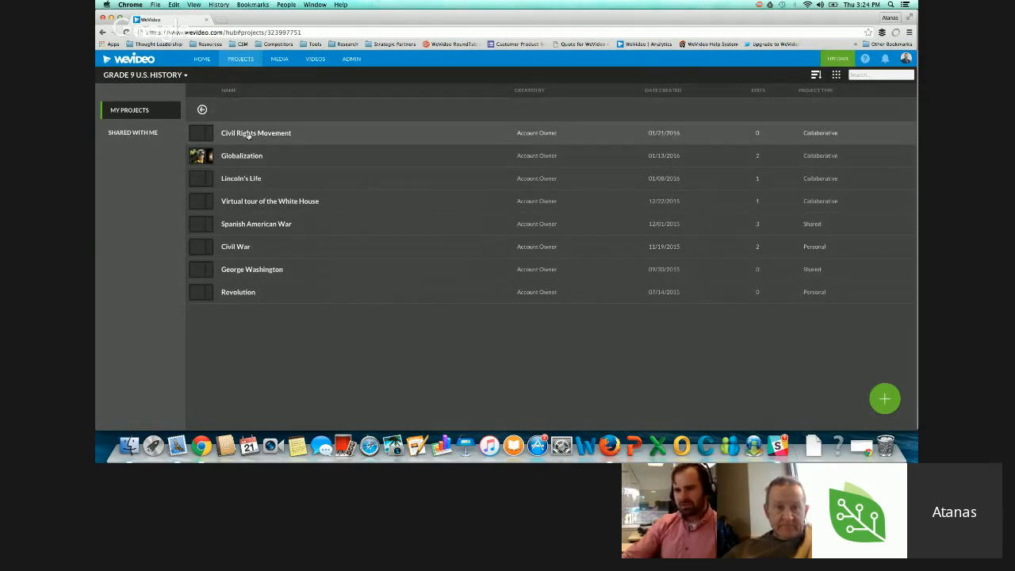
click(248, 135)
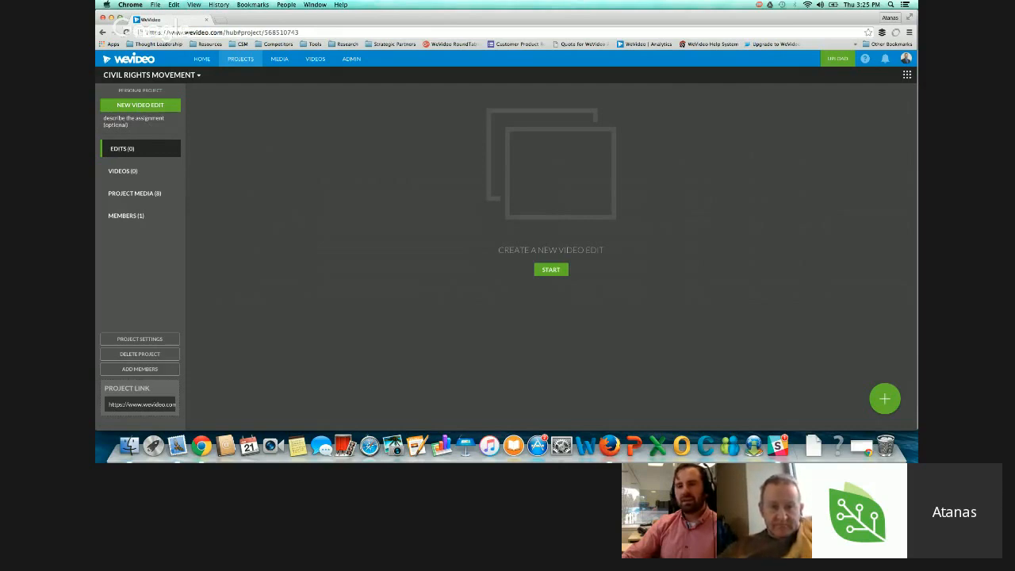
click(146, 198)
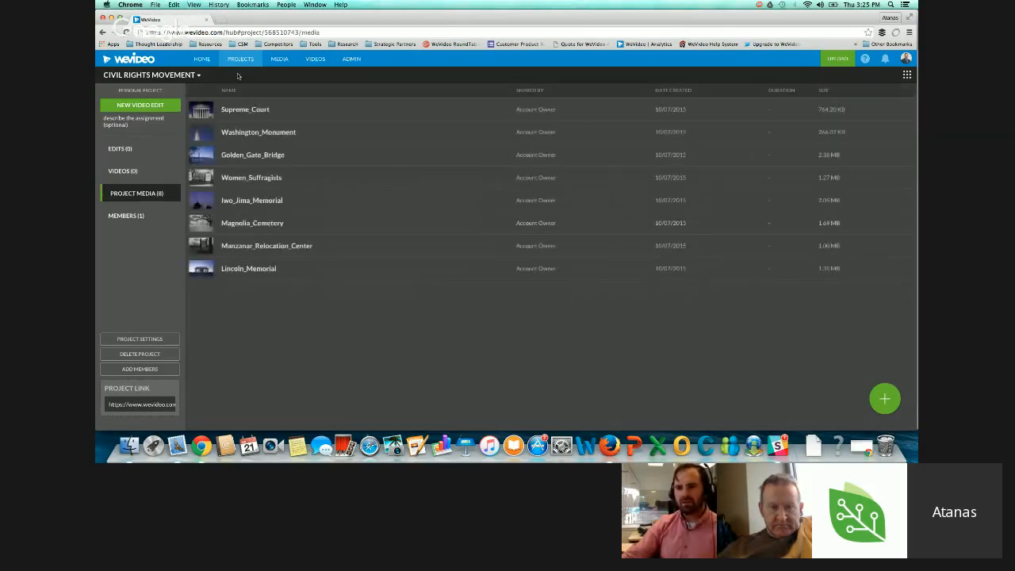
click(143, 217)
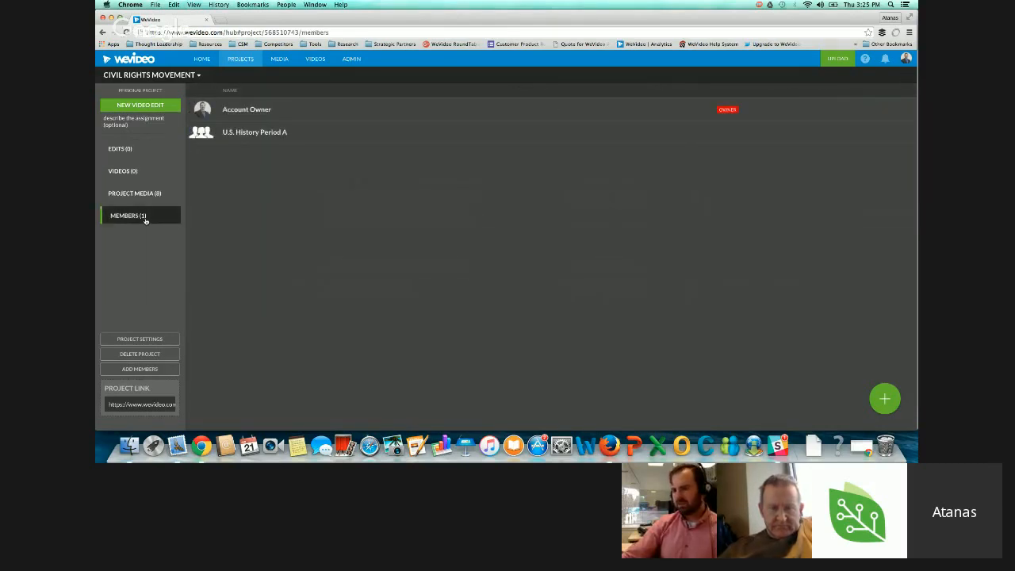
- Add an individual student to the Civil Rights Movement project, finding the student by first name in the member selection
click(151, 373)
click(527, 287)
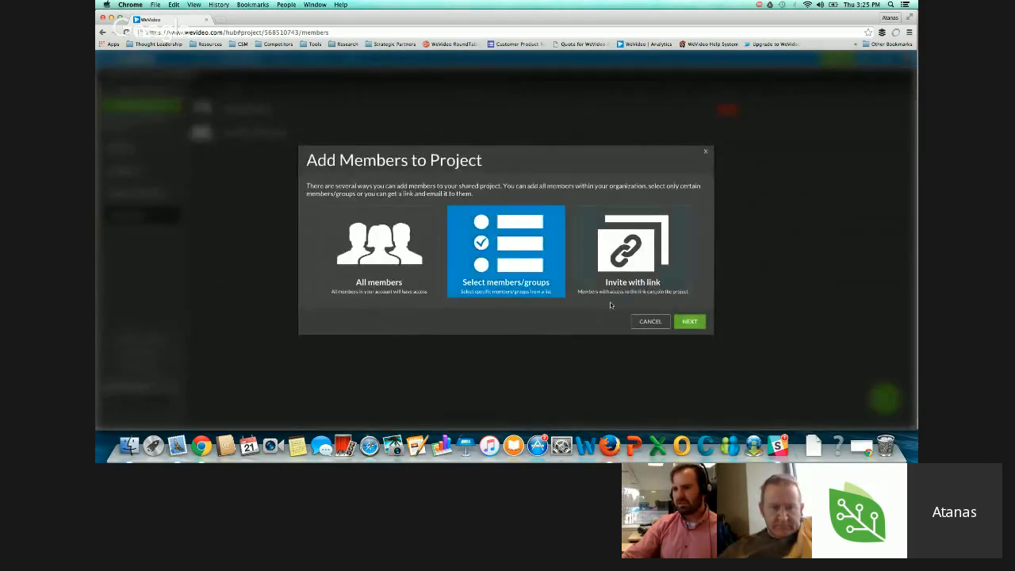
click(690, 321)
click(643, 143)
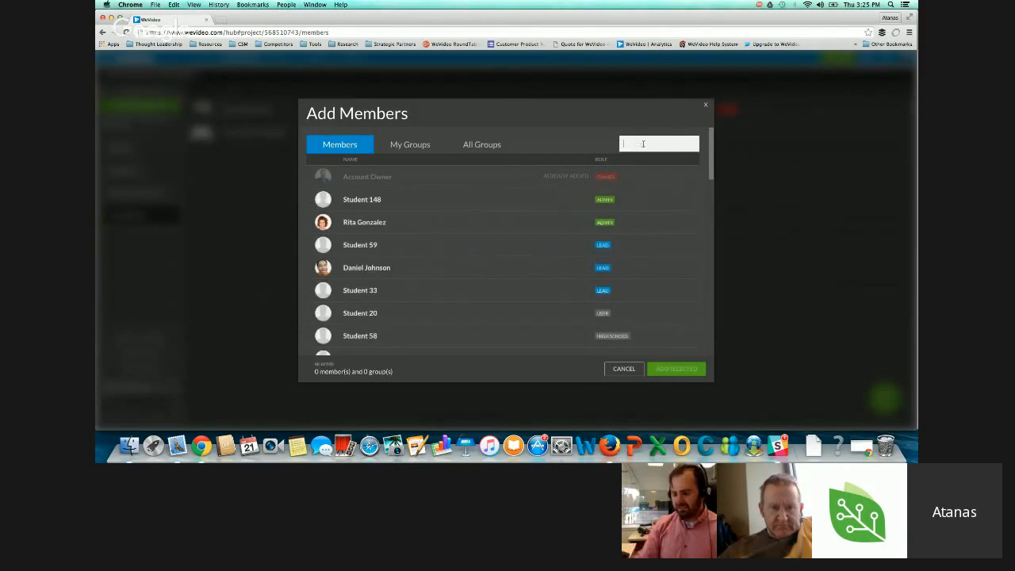
text(mary)
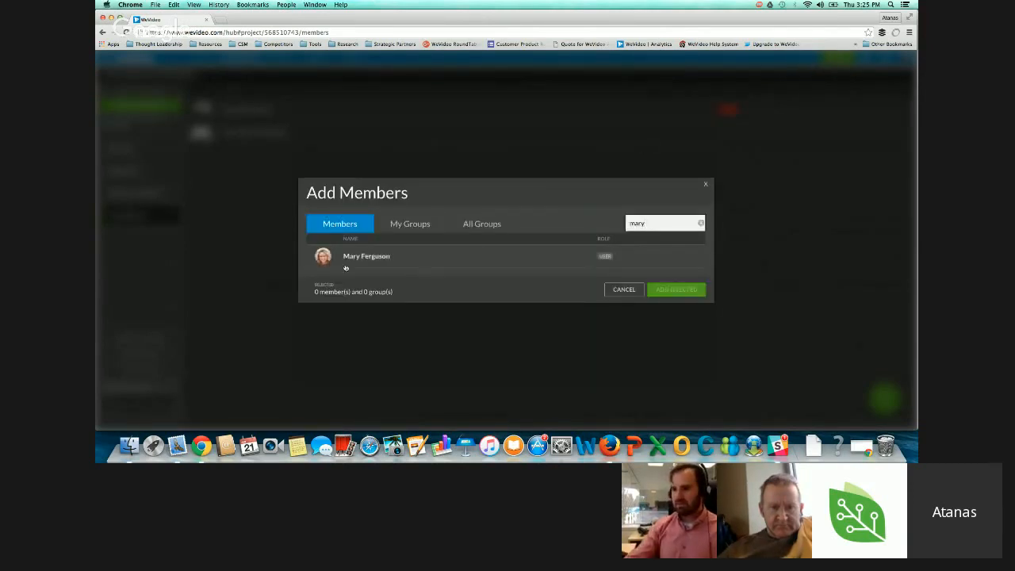
click(480, 260)
click(677, 290)
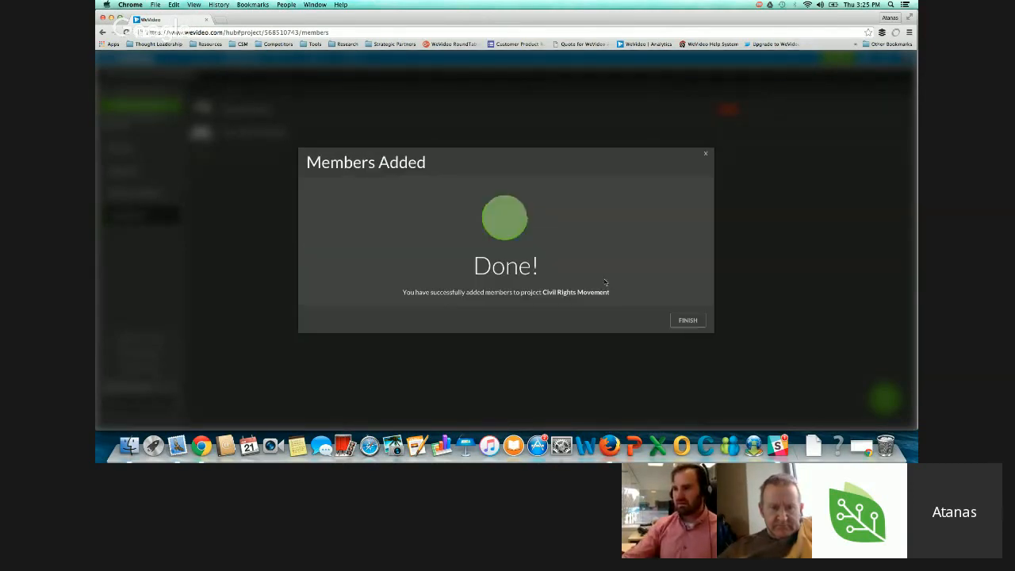
click(705, 155)
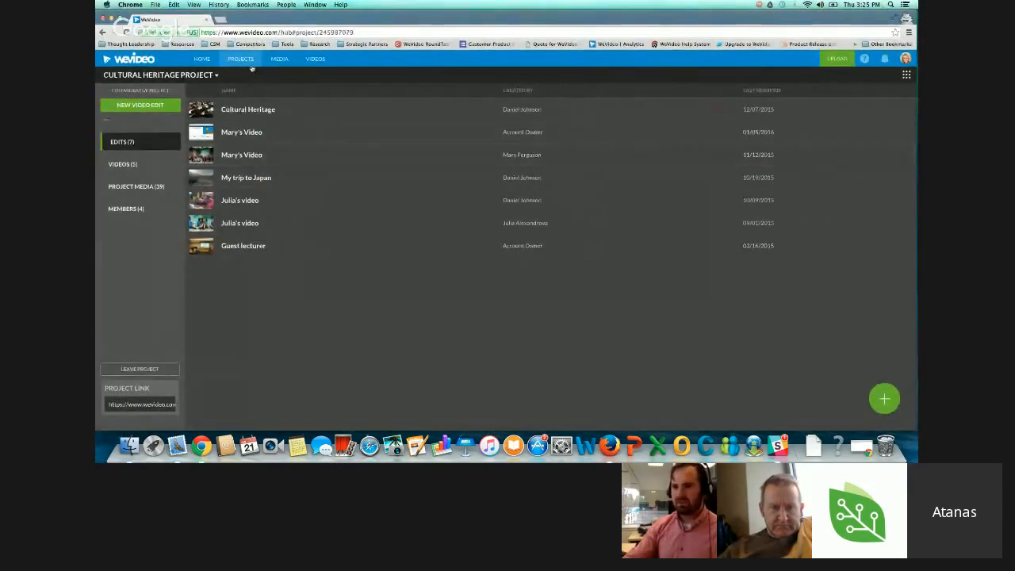
- In the student's browser window, refresh the projects shared with the student and open Civil Rights Movement
click(249, 60)
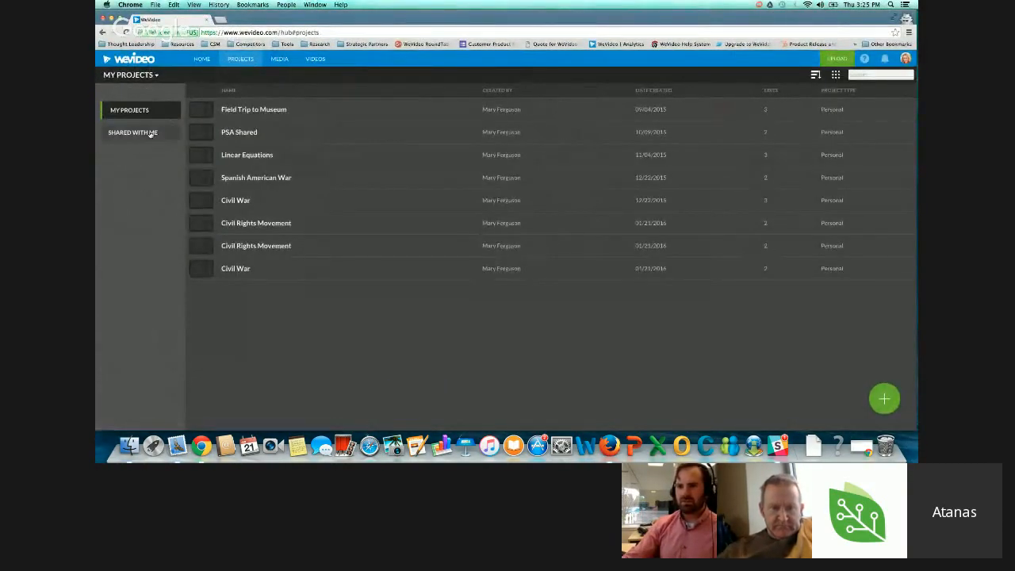
click(150, 134)
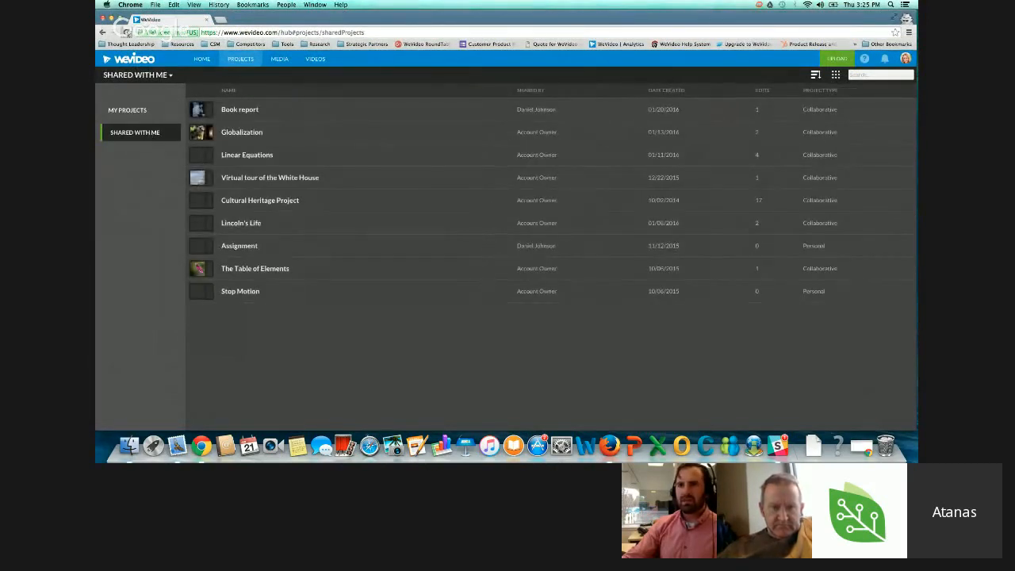
click(127, 33)
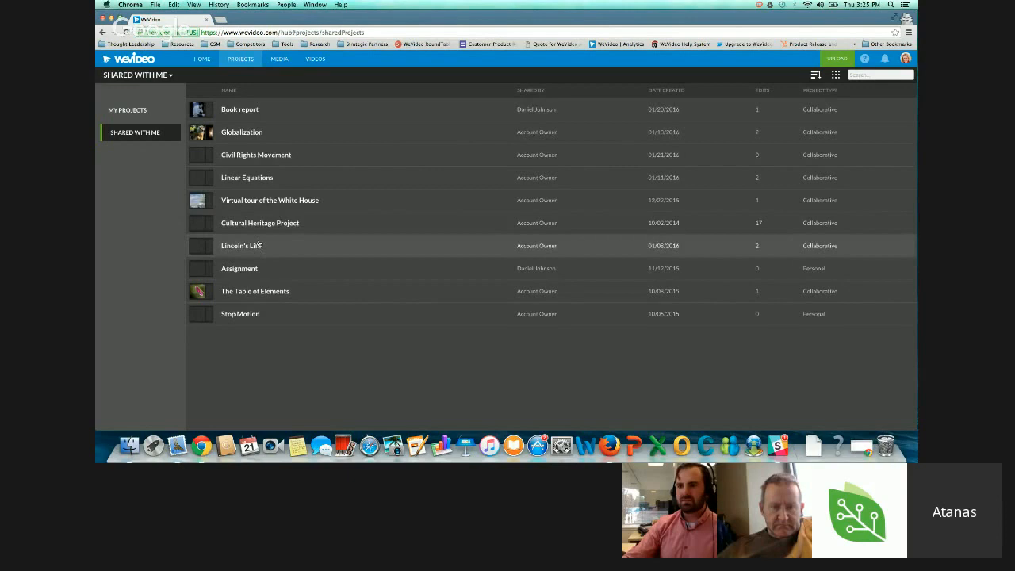
click(266, 161)
click(266, 160)
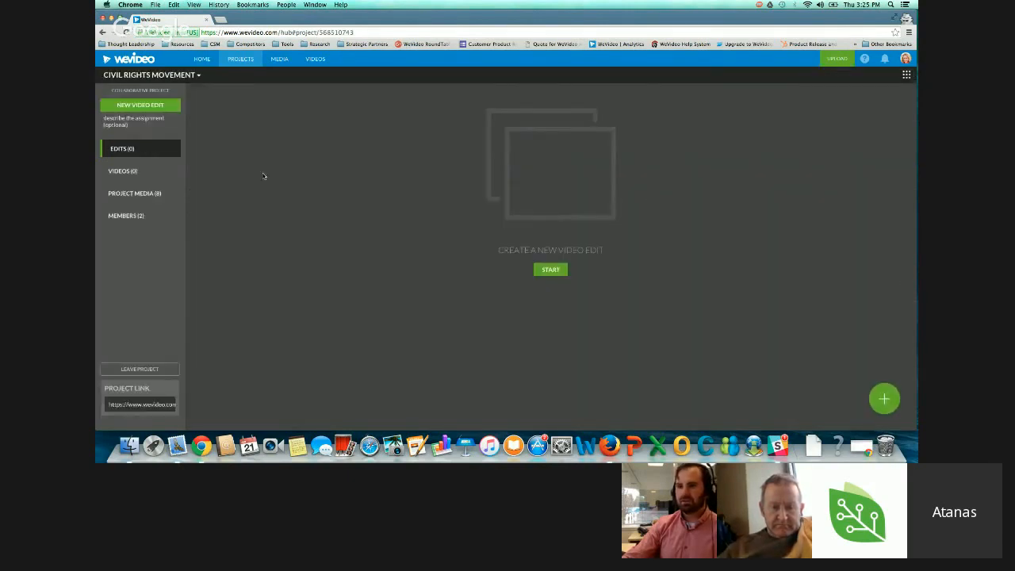
- Start a new video edit and place the Golden Gate Bridge, Lincoln Memorial and Magnolia Cemetery project images consecutively on the Main track
click(157, 106)
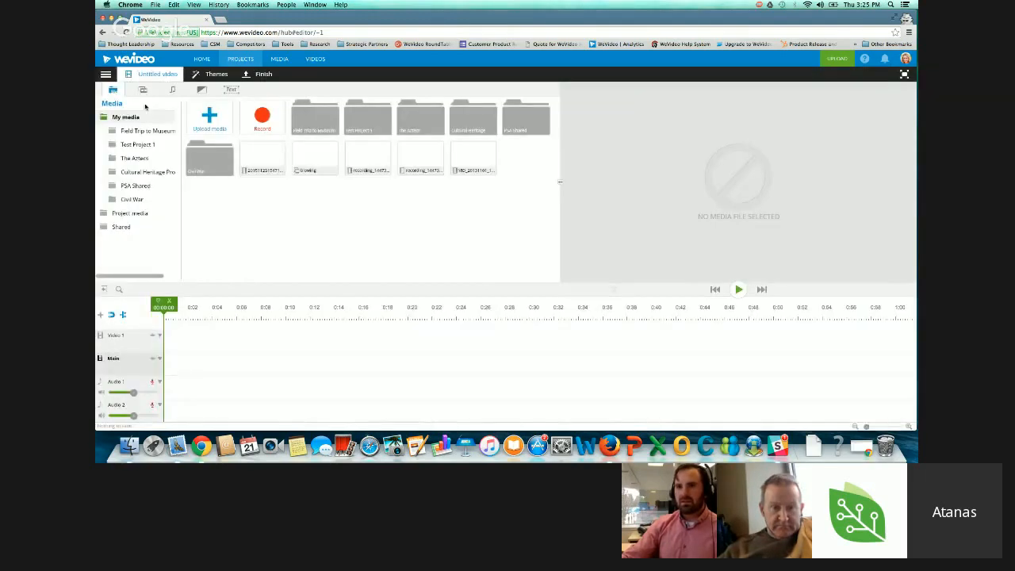
click(103, 118)
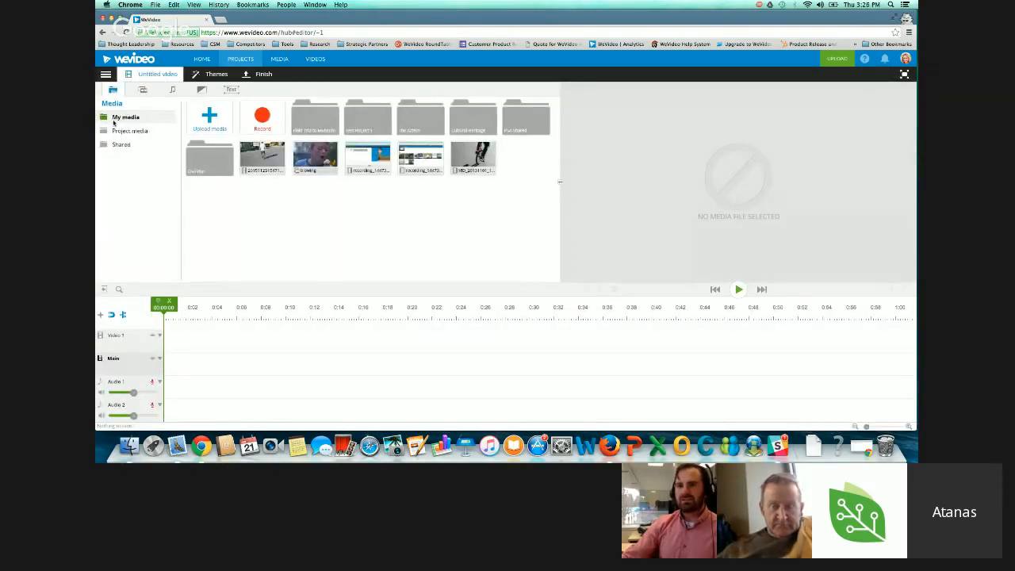
click(131, 131)
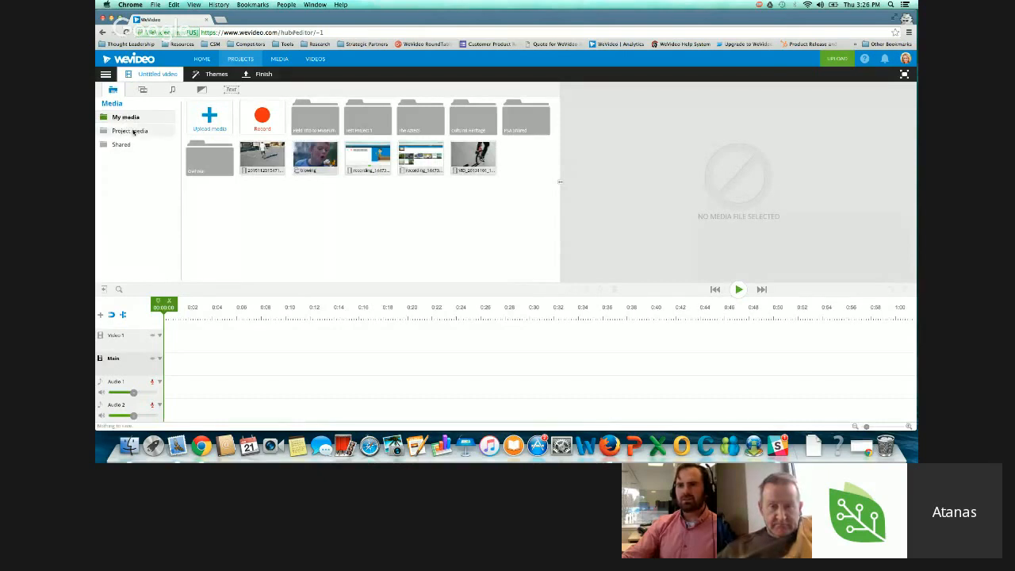
mouse_move(209, 117)
mouse_down()
mouse_move(219, 125)
mouse_move(204, 359)
mouse_up()
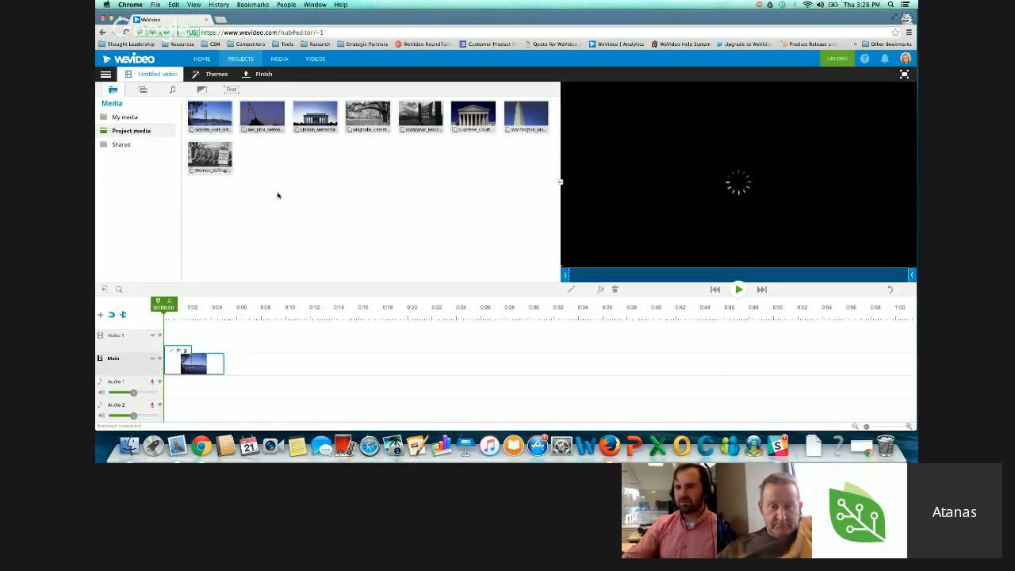
drag(315, 118, 249, 360)
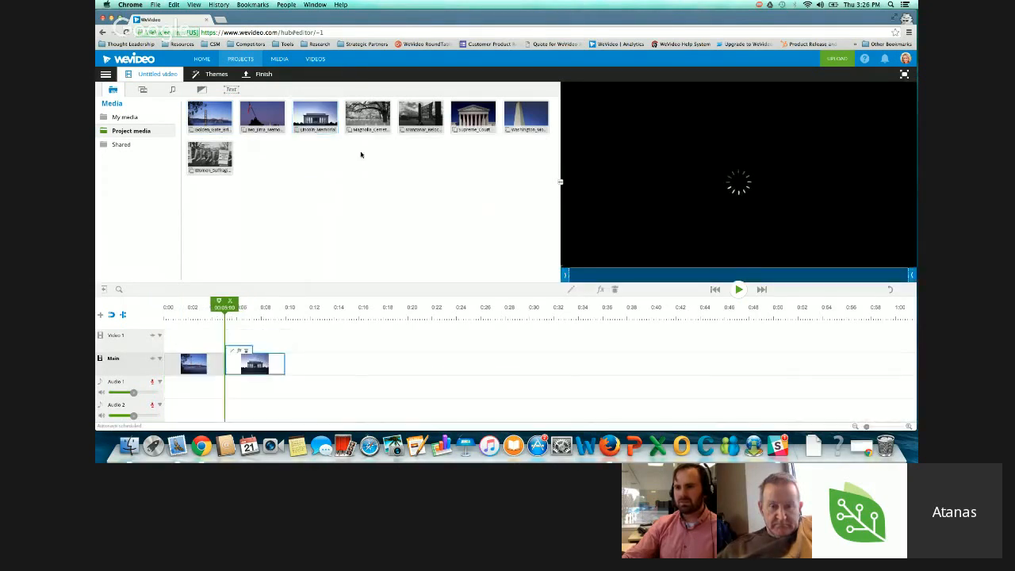
mouse_move(367, 118)
mouse_down()
mouse_move(329, 341)
mouse_move(308, 358)
mouse_up()
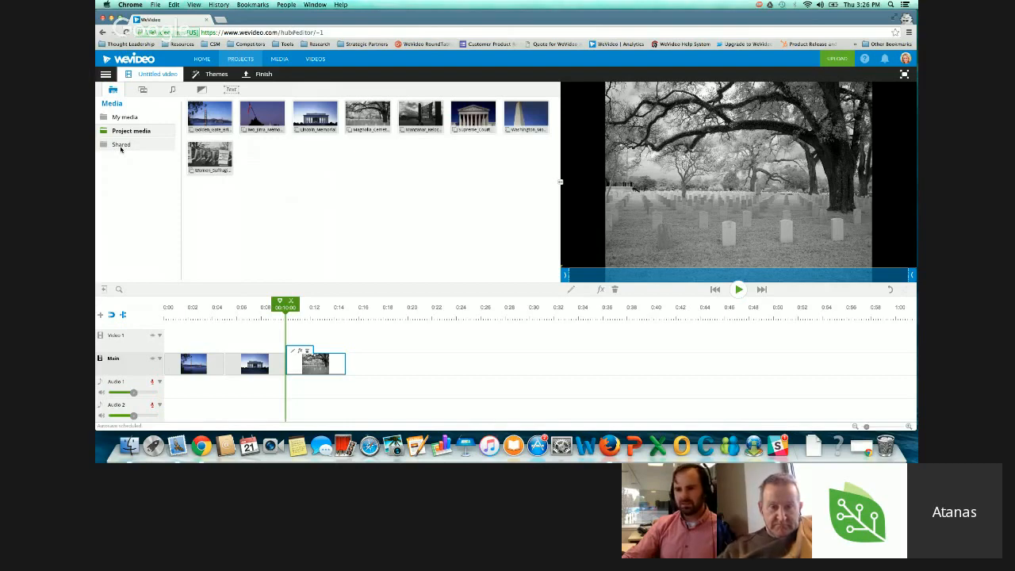
- Rename the untitled video with the student's first name in possessive form followed by "video"
click(157, 75)
text(M)
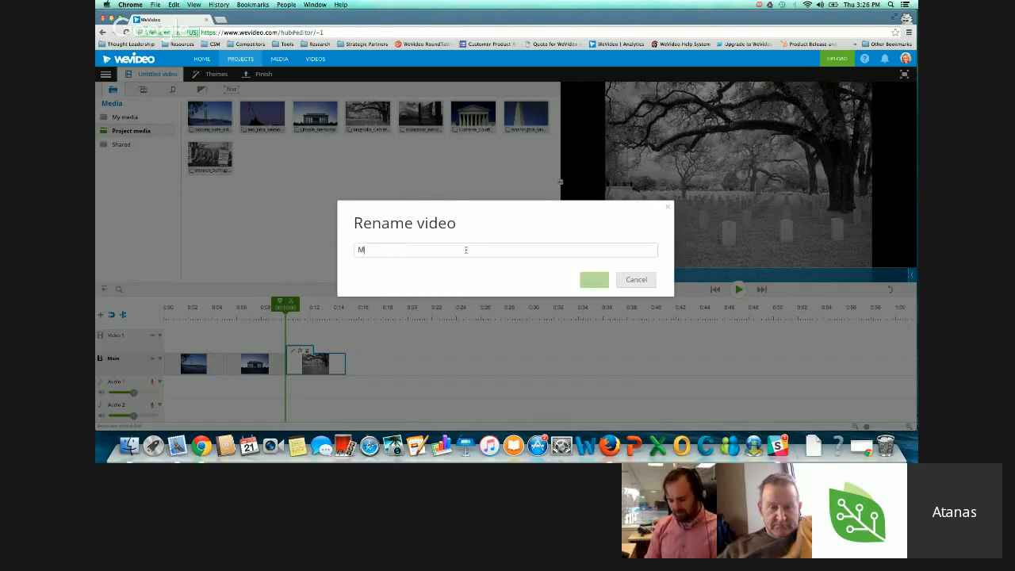
text(ary's video)
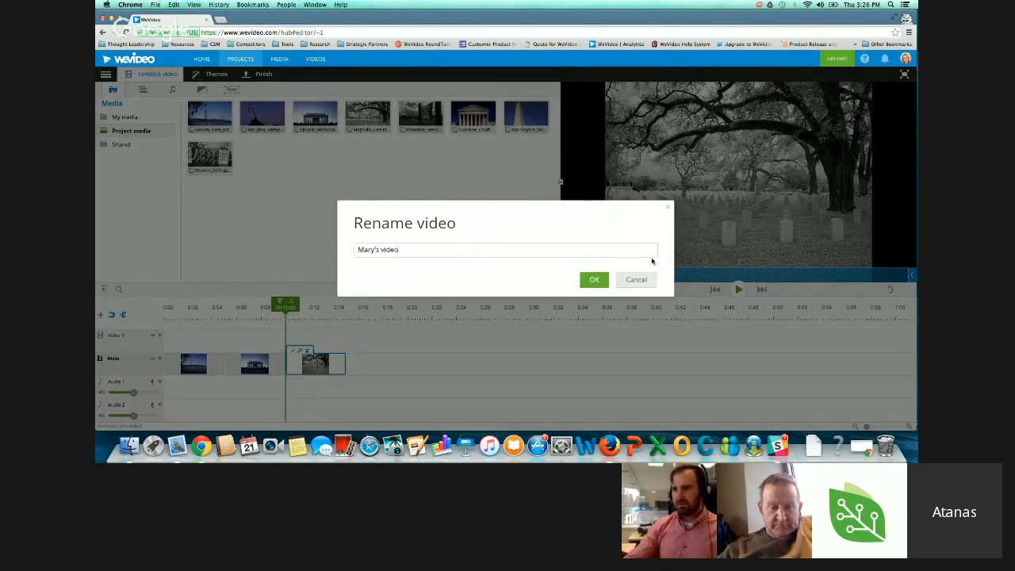
click(591, 280)
- Switch back to the account owner's window, refresh the project's edits and open the student's video in the editor
key(ctrl+Left)
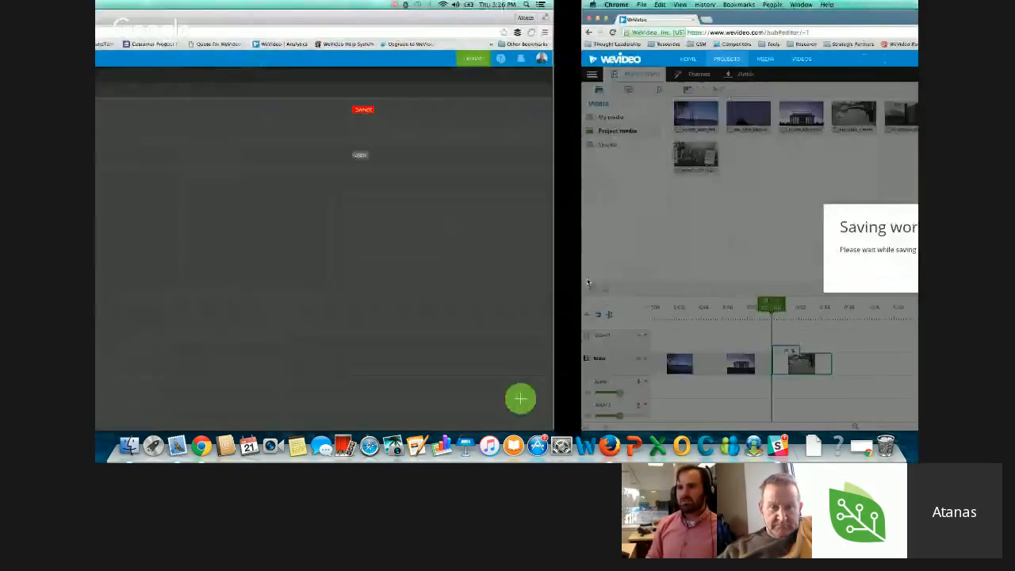
click(119, 148)
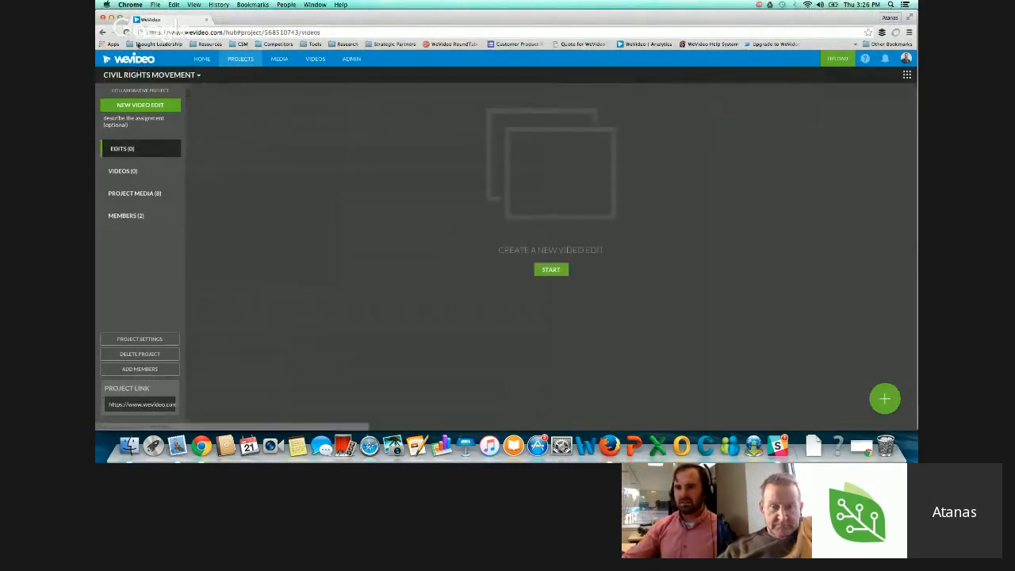
click(126, 31)
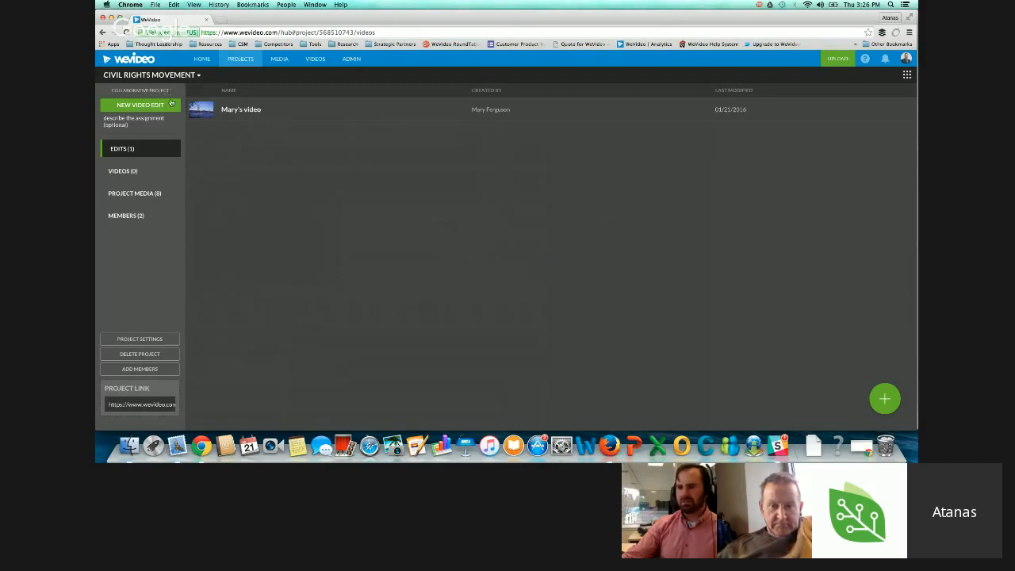
double_click(234, 115)
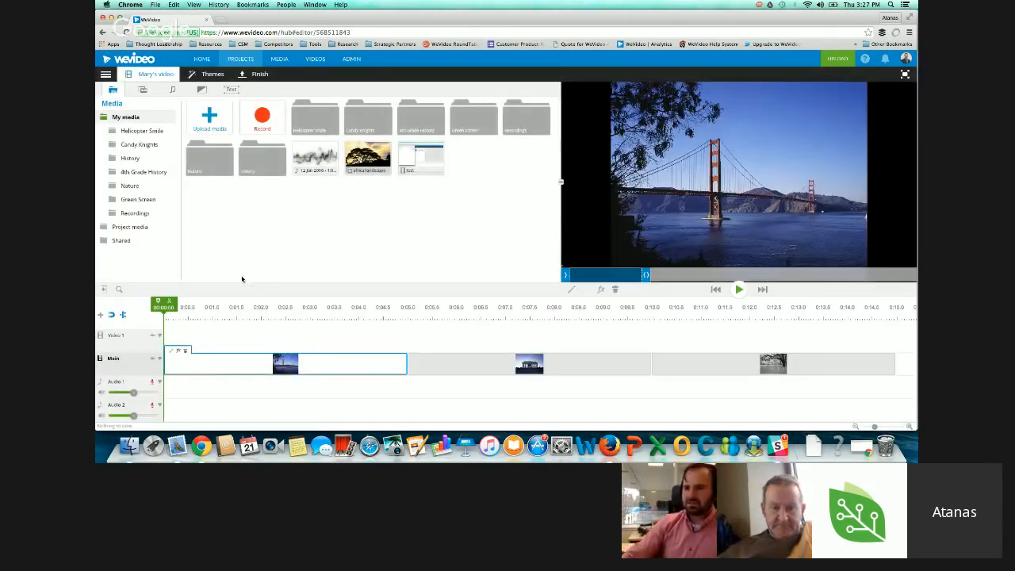
- Add a marker at 00:05:00, between the first two clips, and post the comment "please add a transition here"
drag(204, 309, 403, 303)
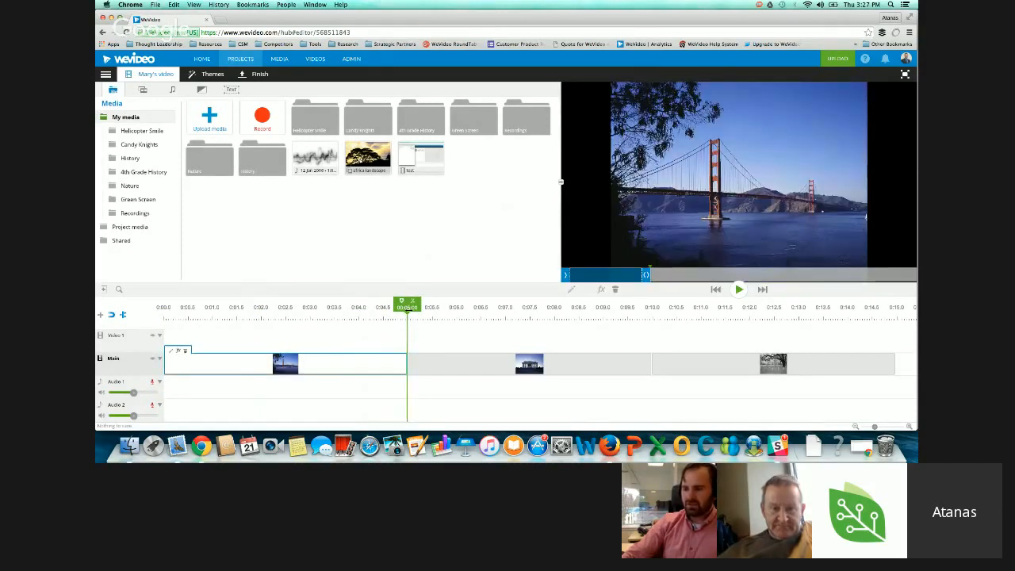
click(402, 302)
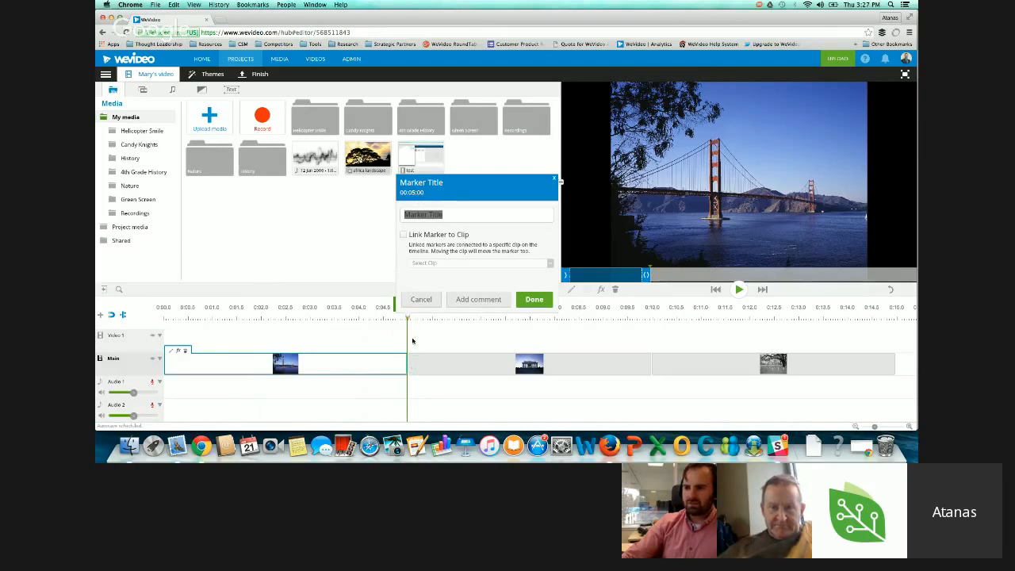
click(456, 300)
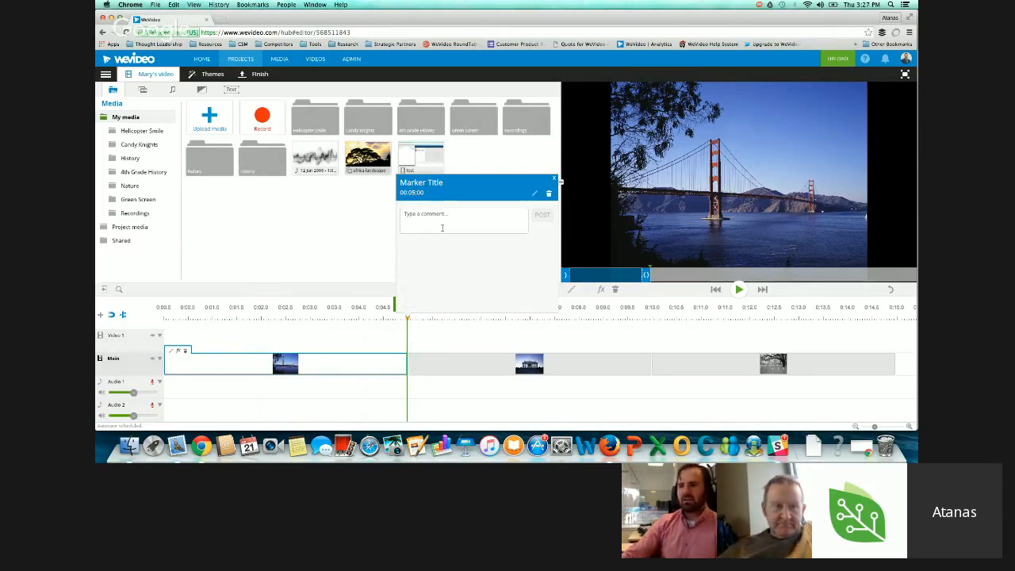
text(please a)
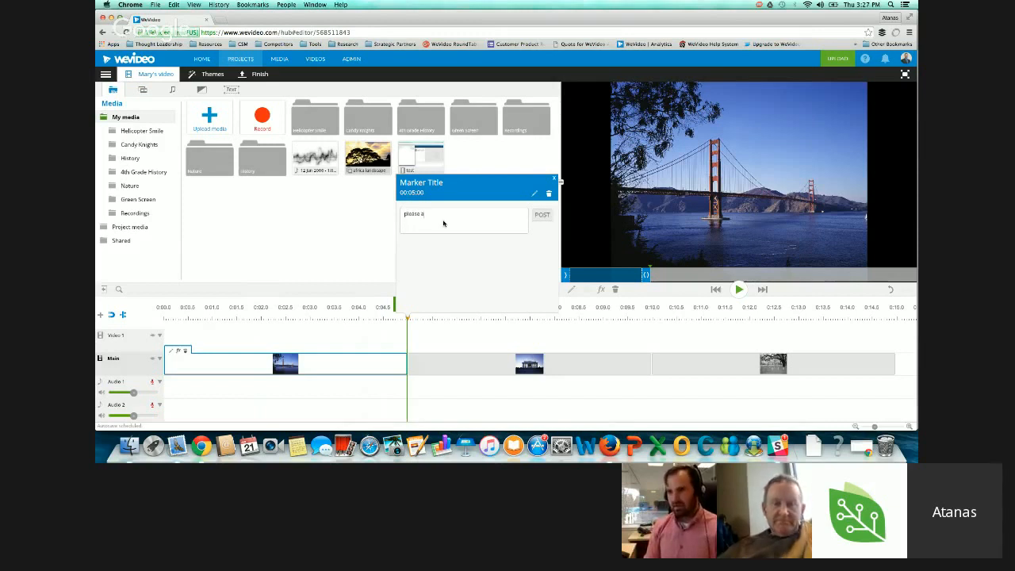
text(dd a transition here)
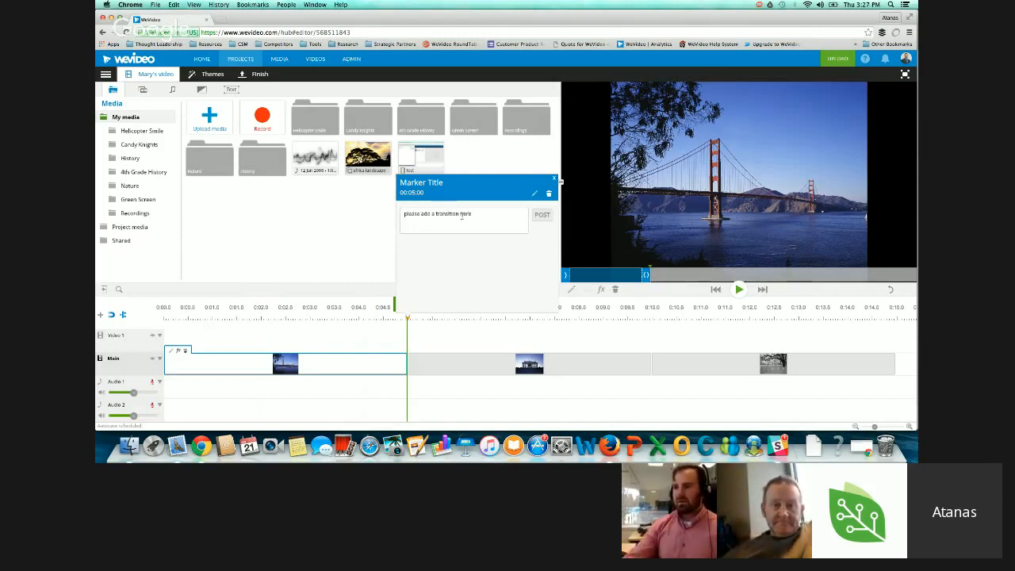
click(542, 214)
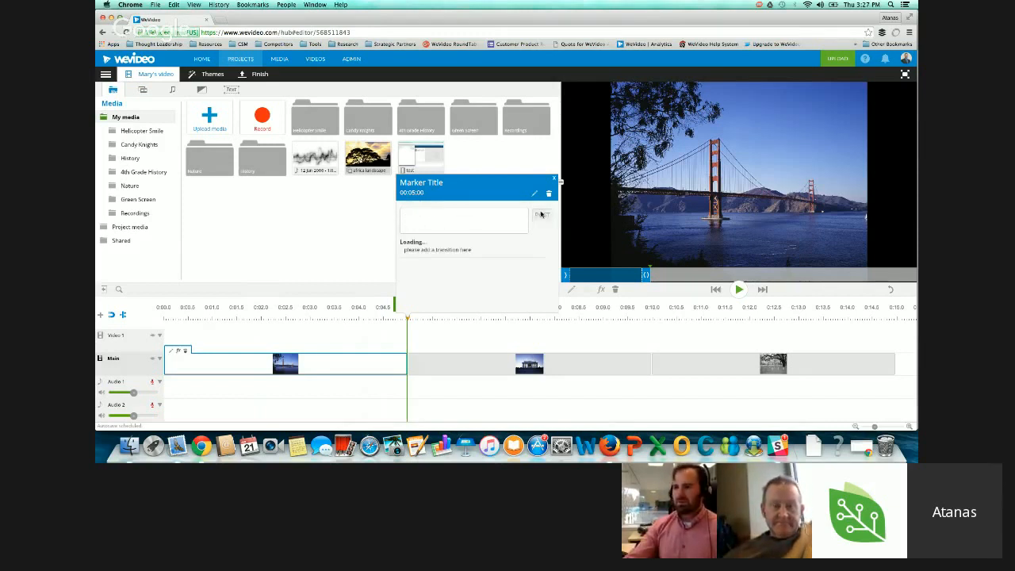
click(555, 178)
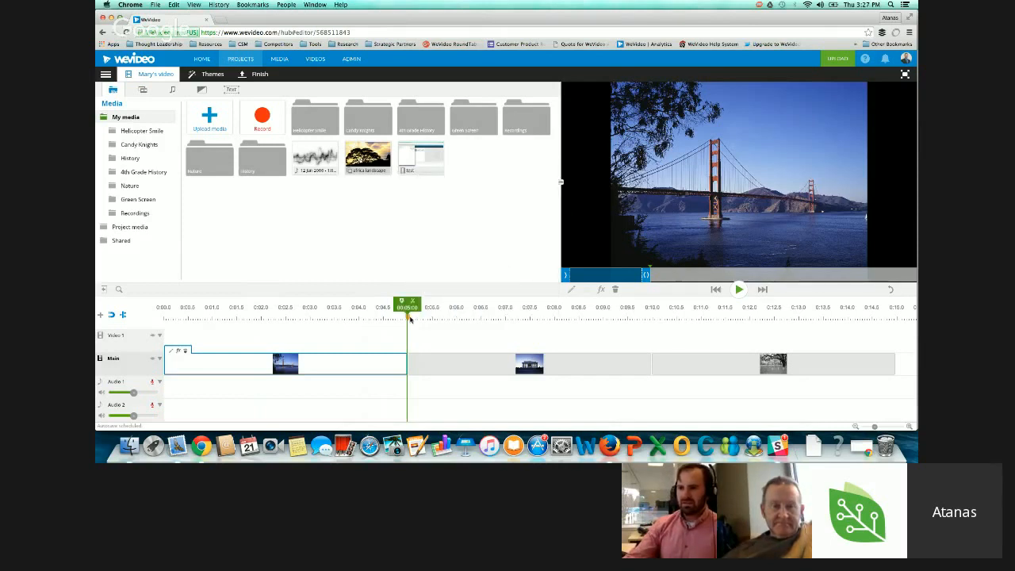
- Reply "write a response here" in the comment thread of the 00:05:00 marker, and close the thread
mouse_move(407, 312)
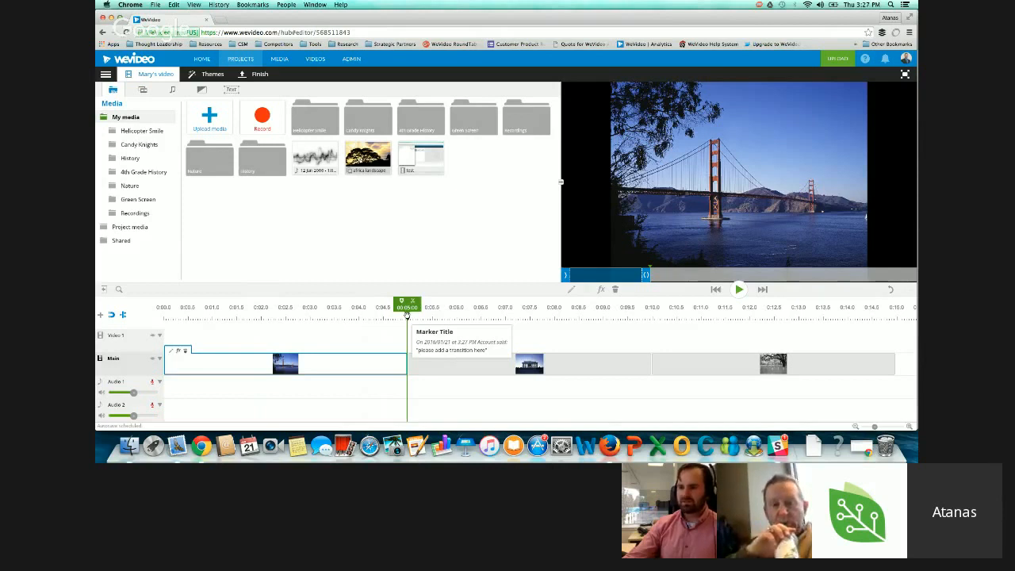
click(407, 313)
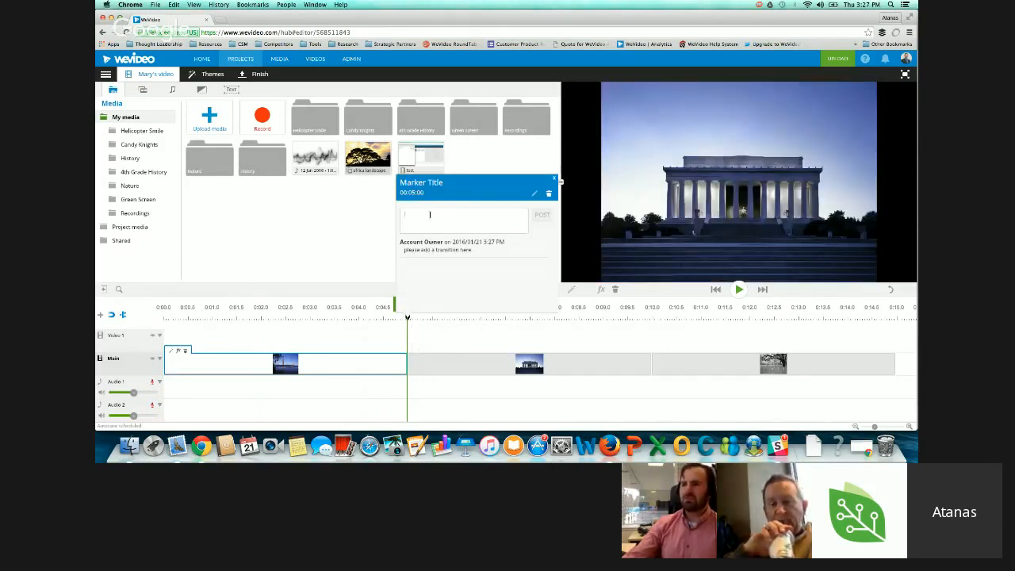
text(write)
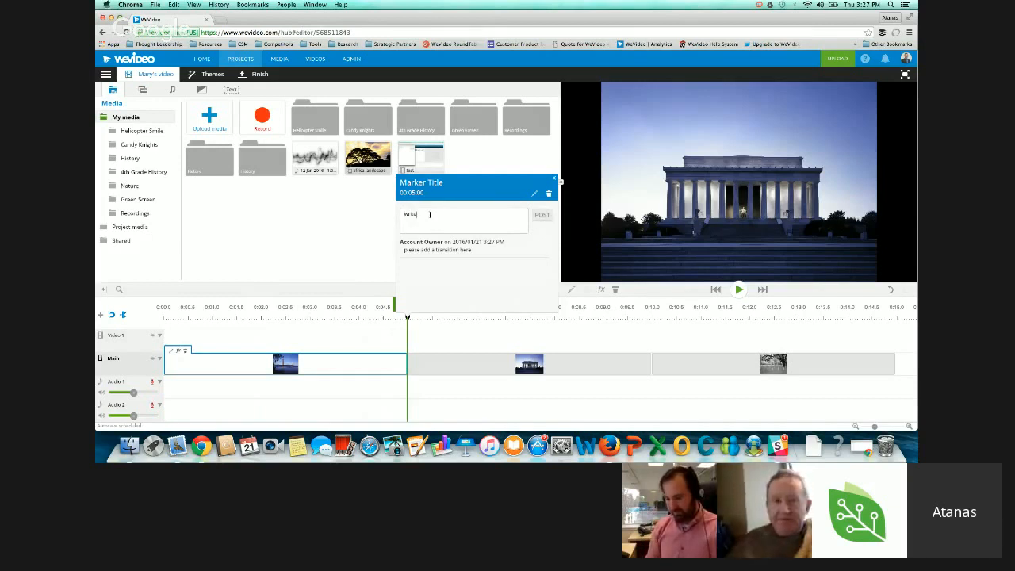
text( a nesponse here)
key(Return)
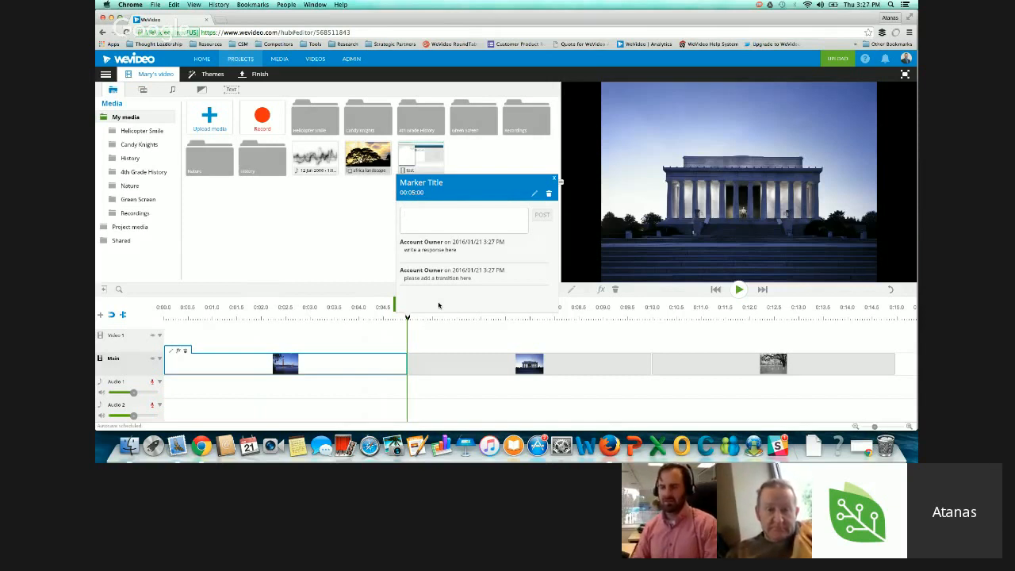
click(554, 182)
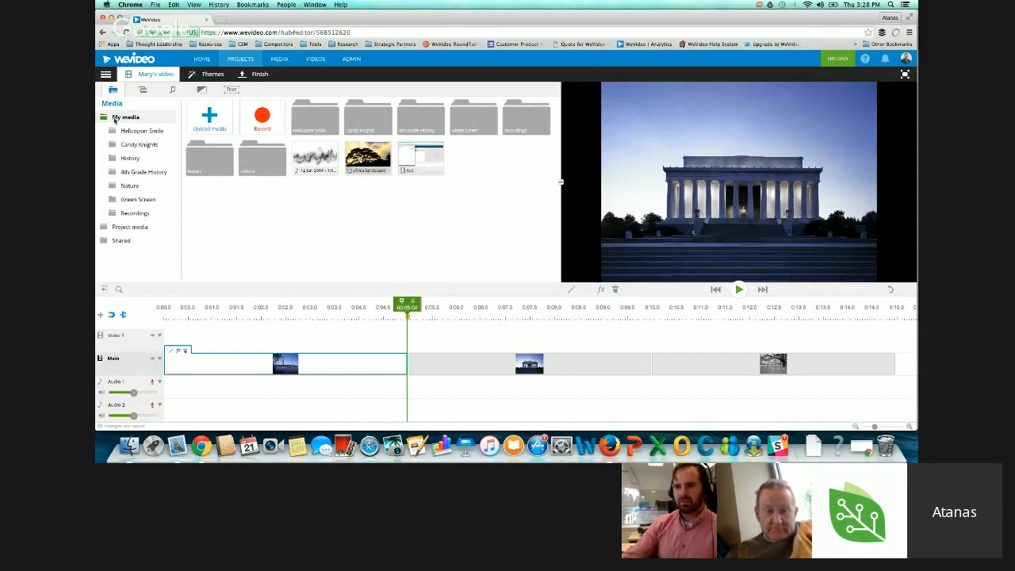
- View the video's revision history and reopen the current version in the editor
click(106, 73)
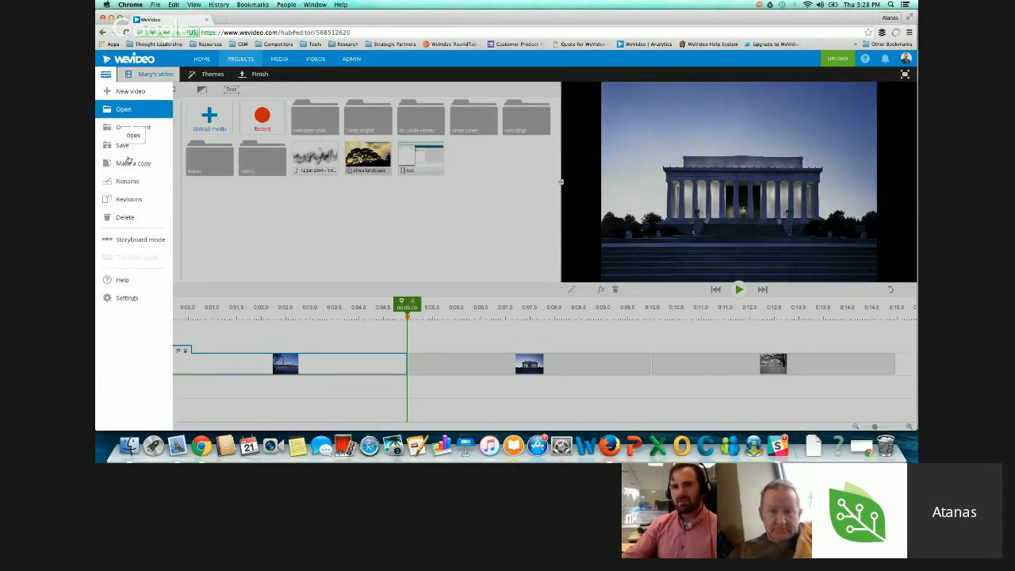
click(135, 199)
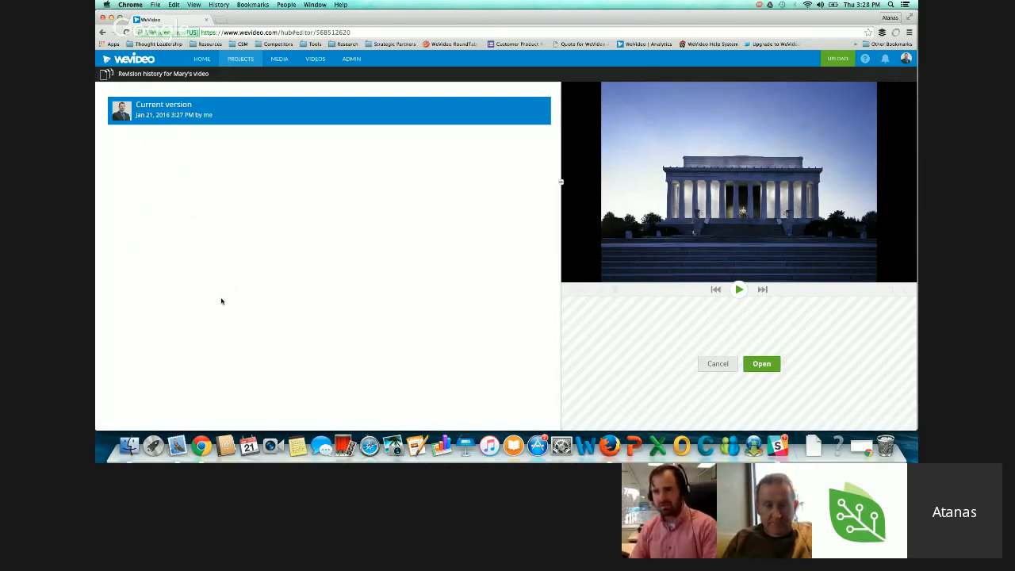
click(760, 365)
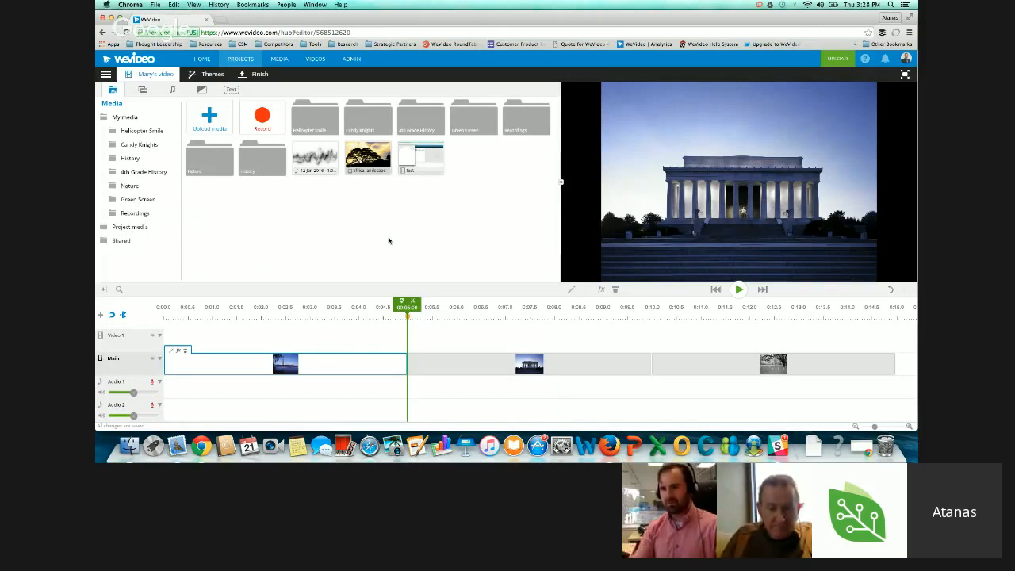
- Start a screen recording of the entire screen with audio recording turned off
click(267, 127)
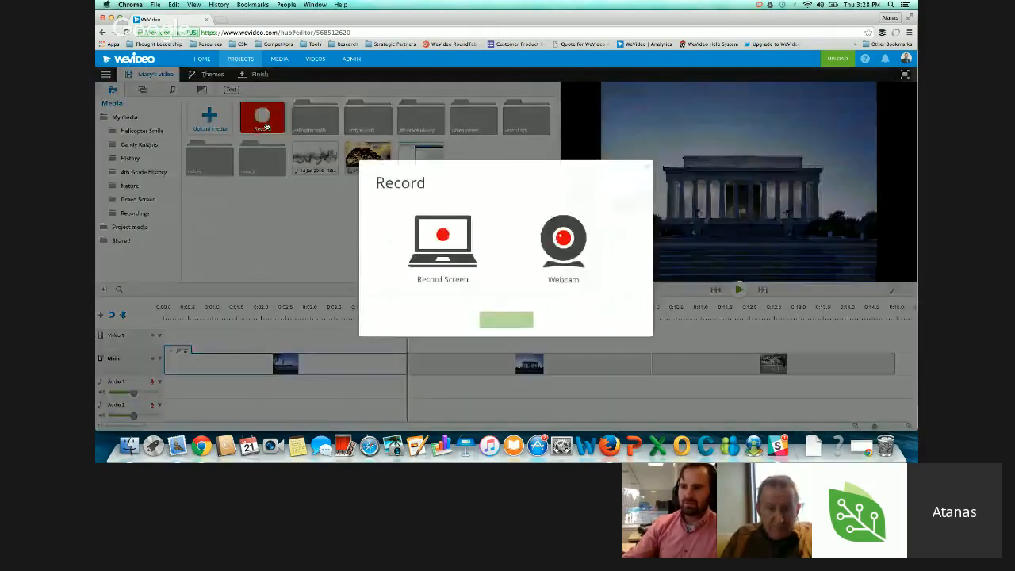
click(451, 244)
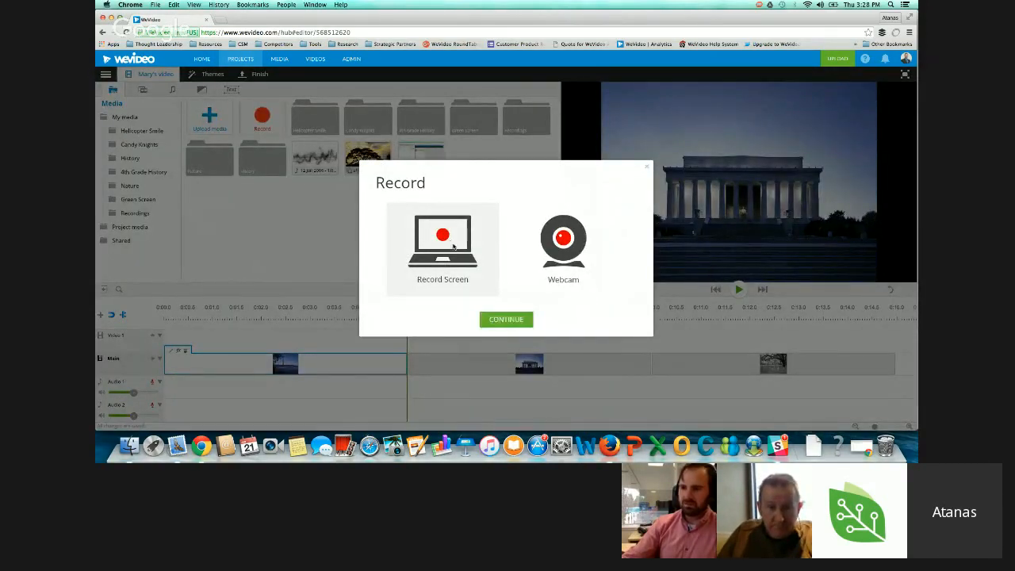
click(505, 318)
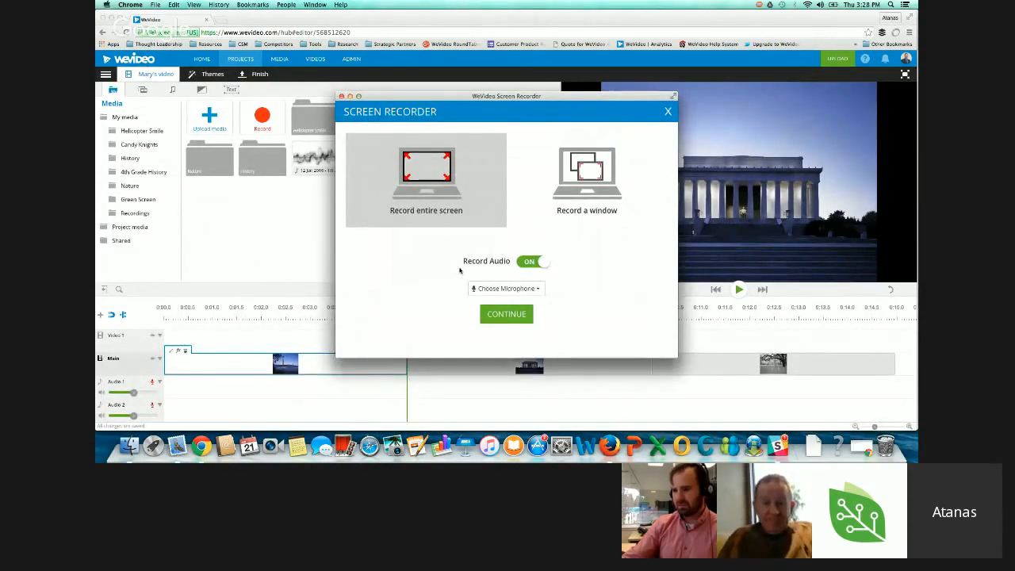
click(526, 263)
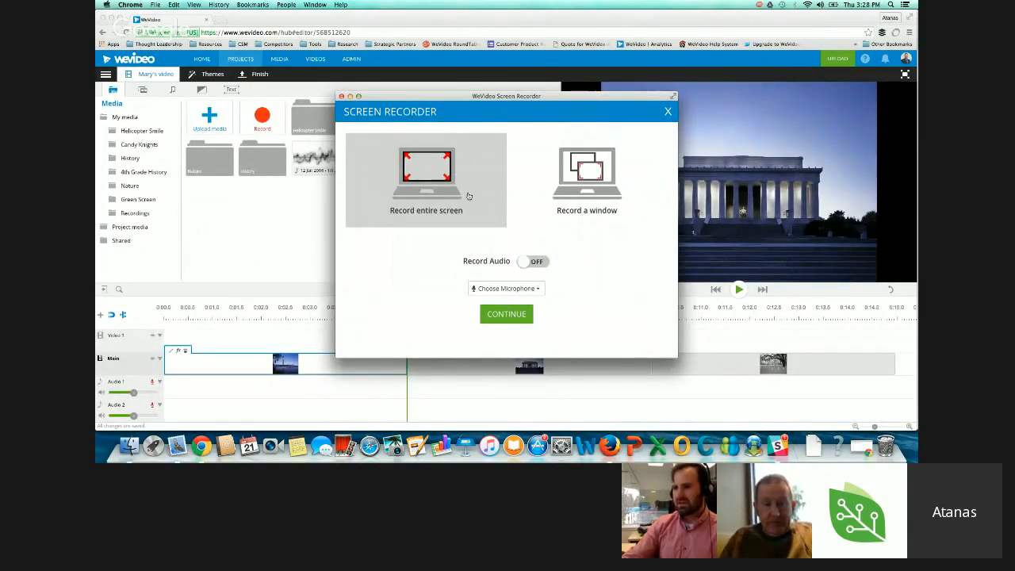
click(506, 316)
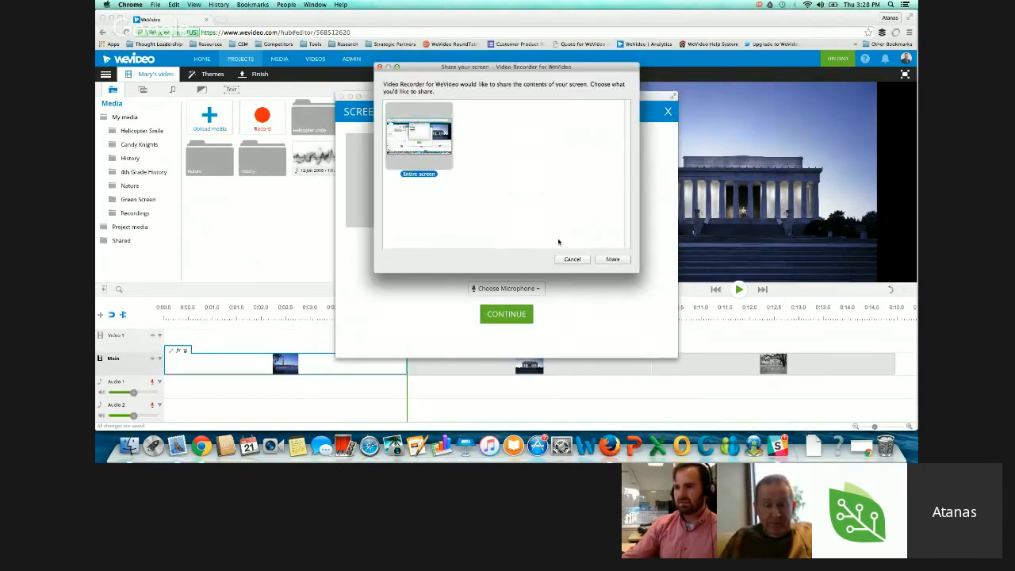
click(613, 259)
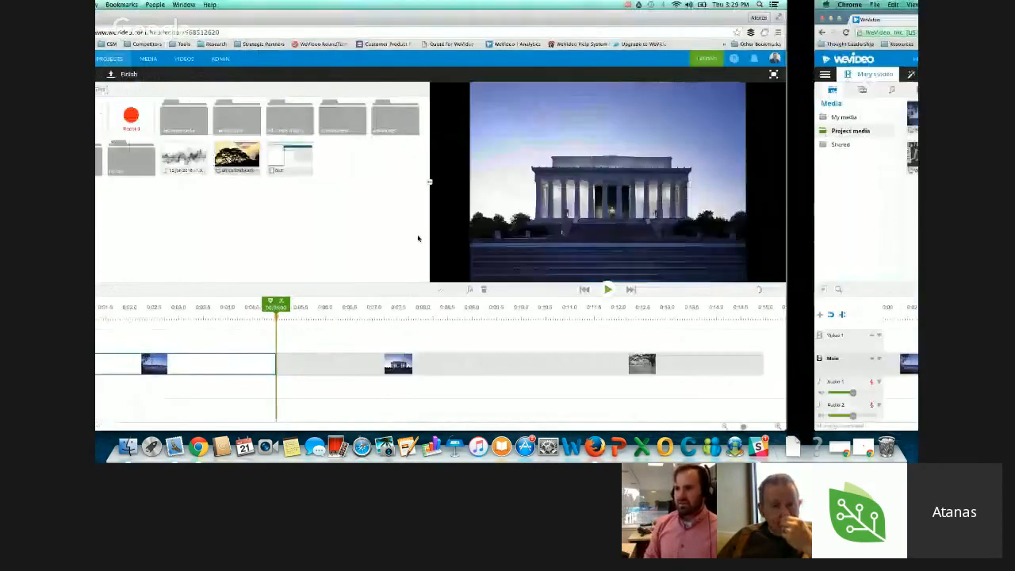
- Stop the screen recording and save it to My Media, closing the upload status
click(587, 421)
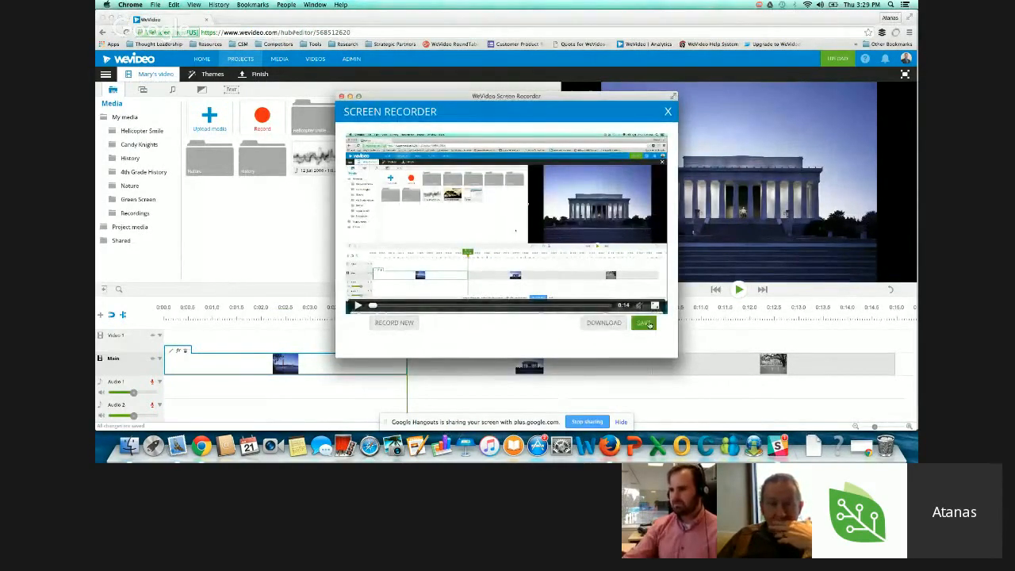
click(644, 323)
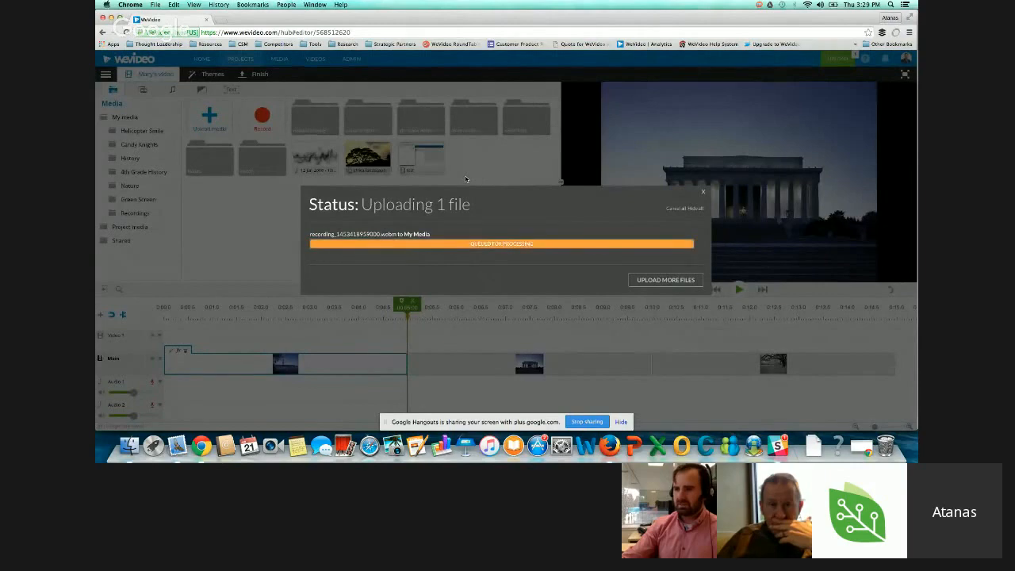
click(702, 195)
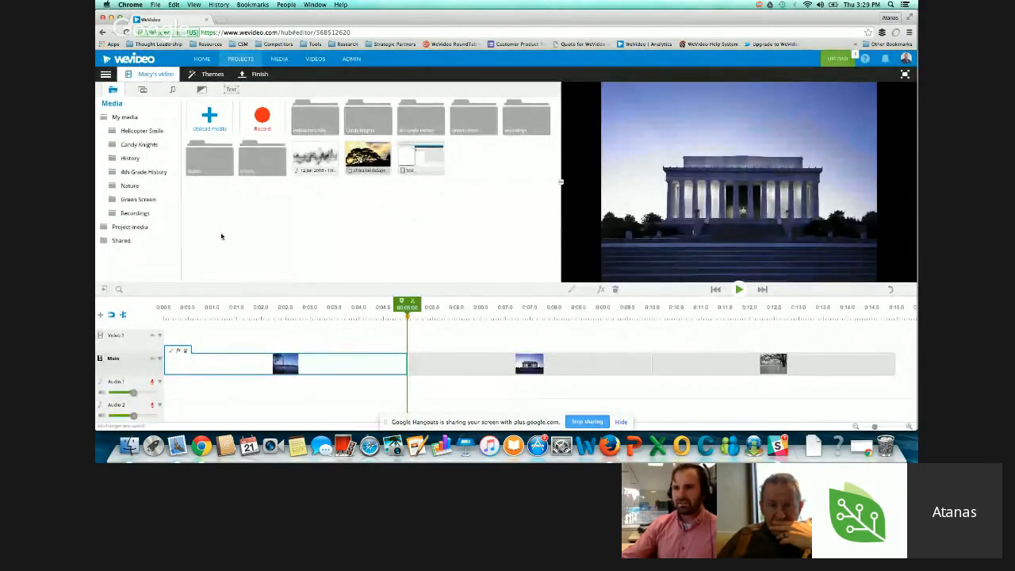
- Show the Recordings folder's media and delete all three image clips from the Main track
click(149, 215)
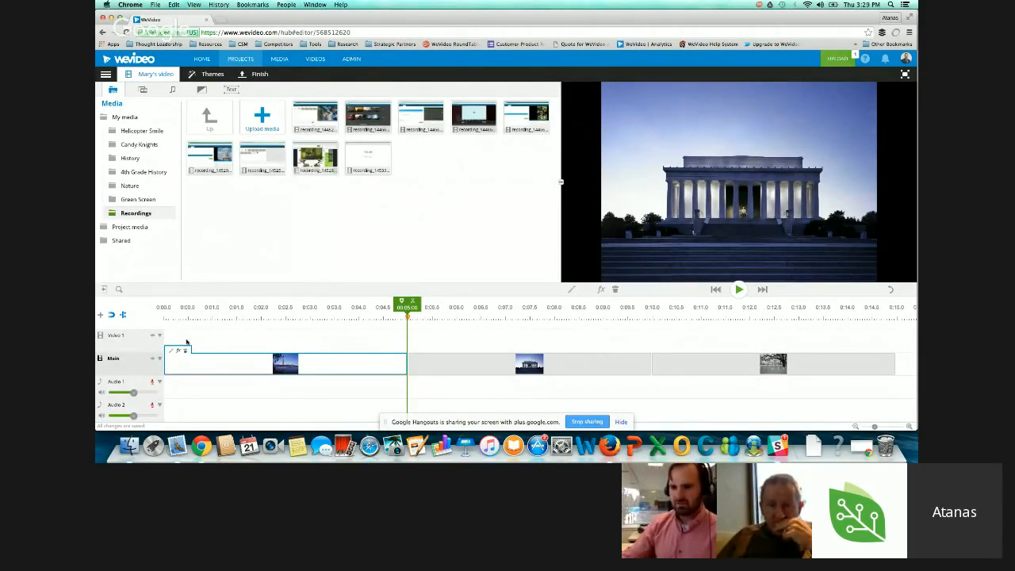
click(185, 350)
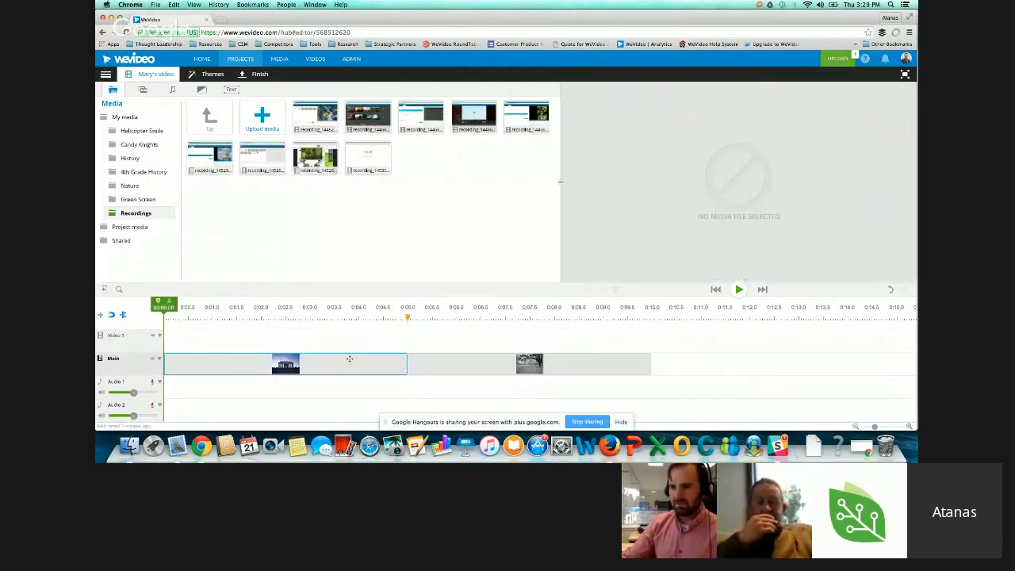
click(167, 354)
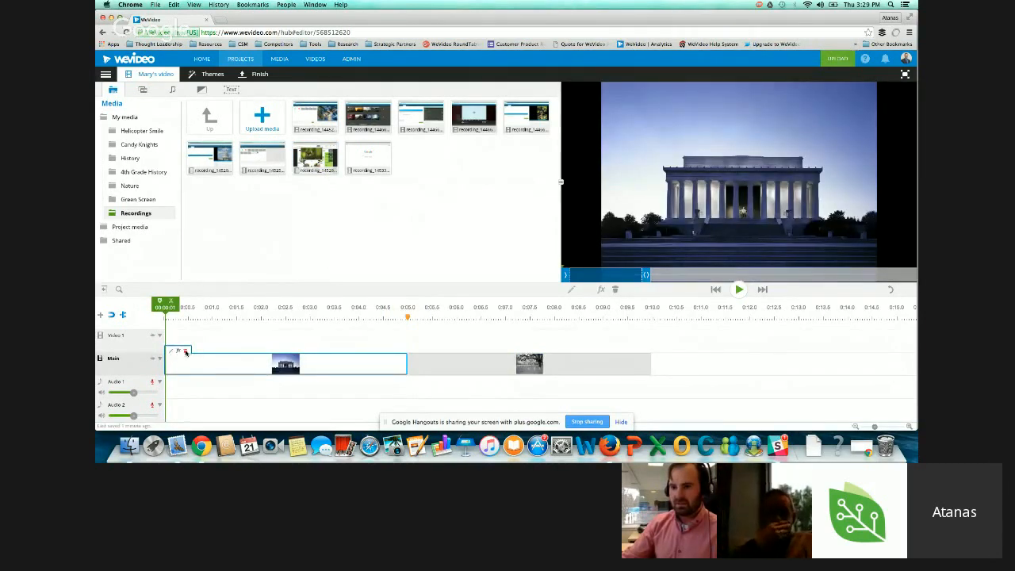
click(185, 350)
click(171, 358)
click(186, 354)
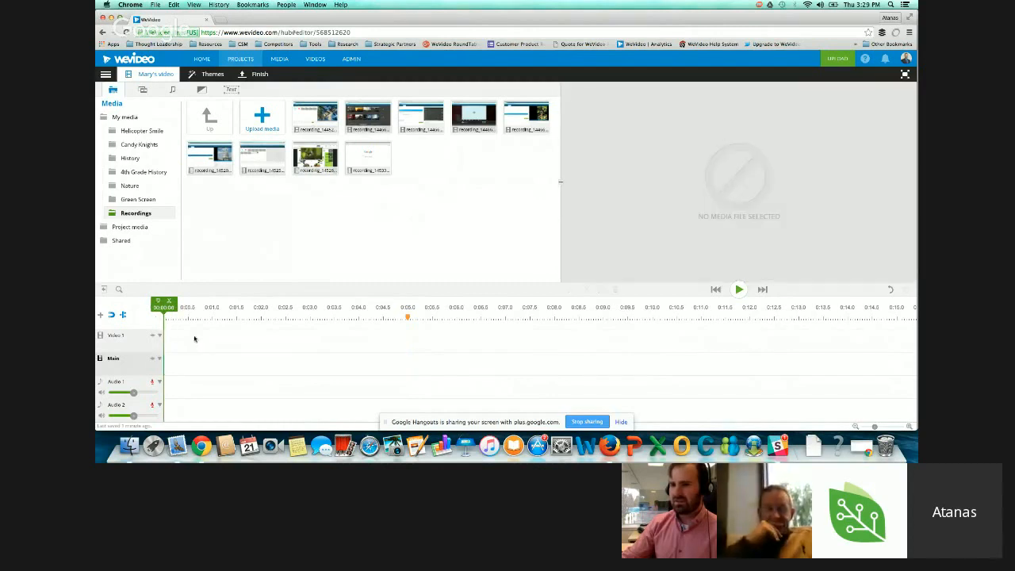
- Place the butterfly life cycle recording at the start of the Main track and the shared News reporter clip above it on Video 1
drag(314, 158, 188, 359)
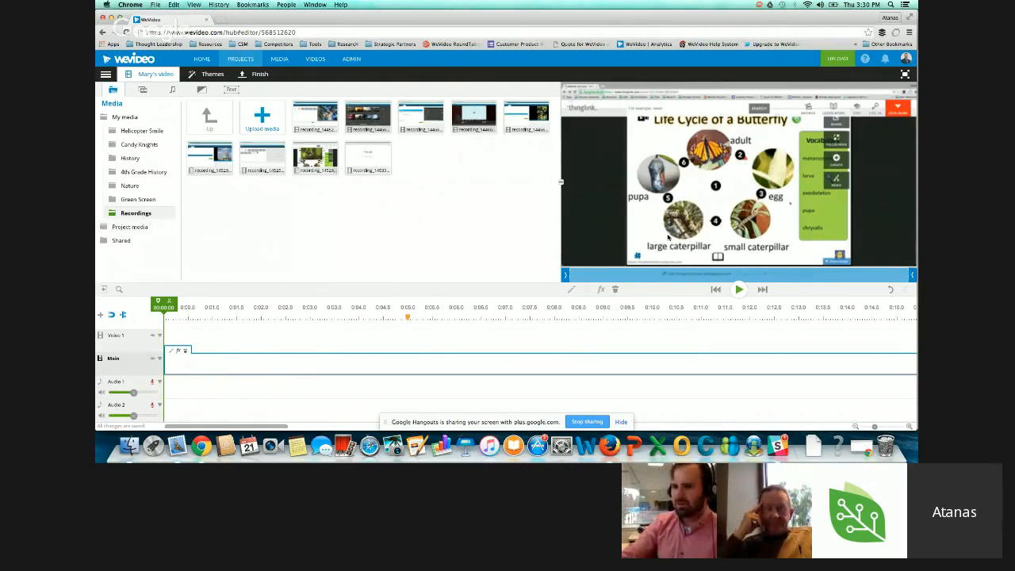
click(137, 199)
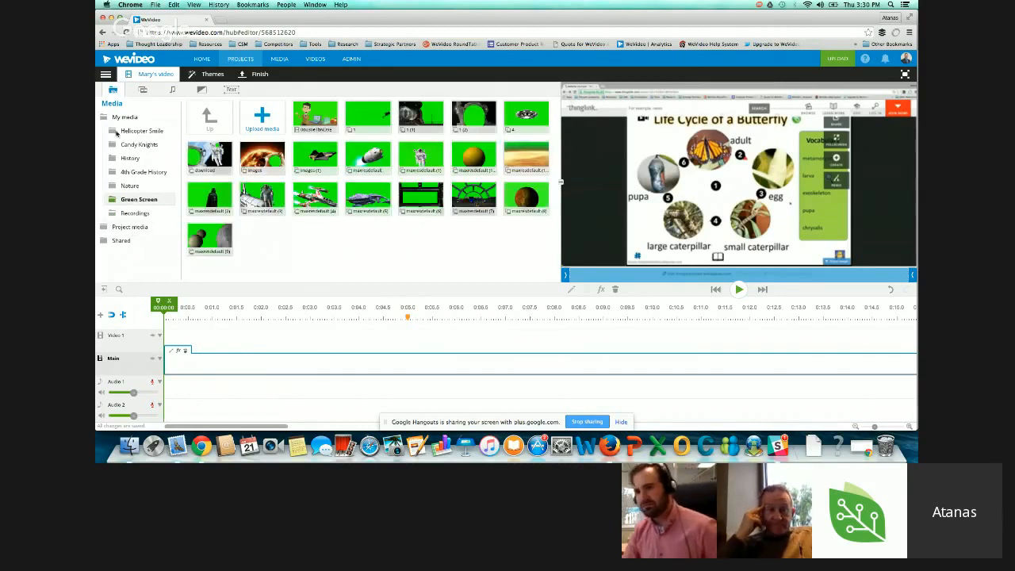
click(121, 240)
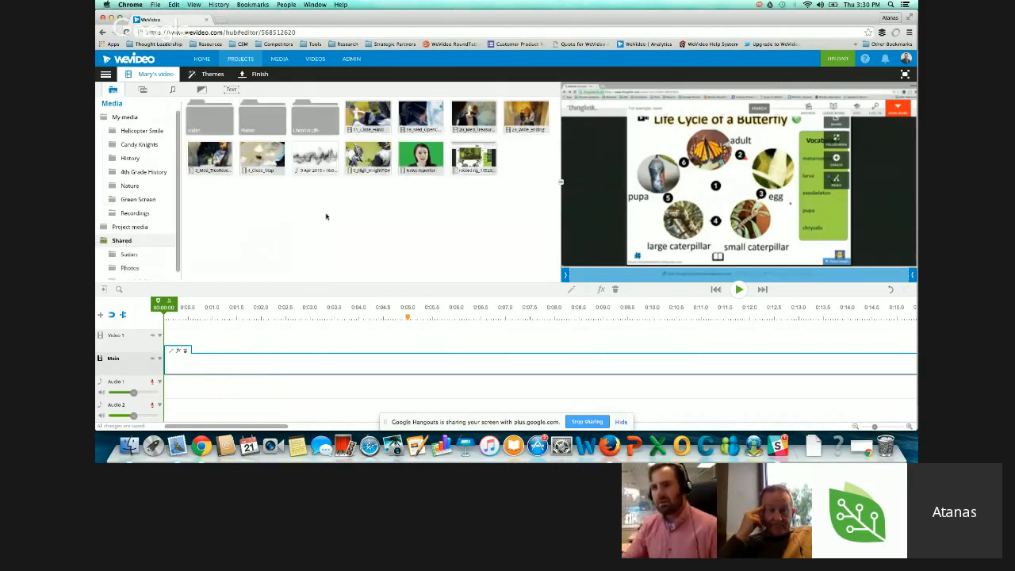
drag(414, 169, 234, 336)
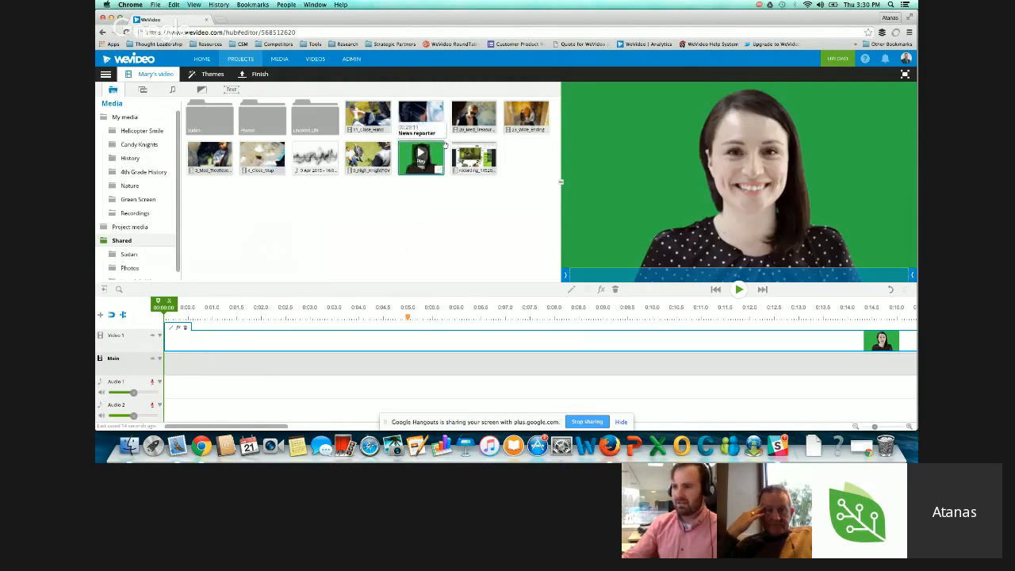
- Remove the News reporter clip's green background with color keying, sampling the green 31ad48 from the image
click(172, 329)
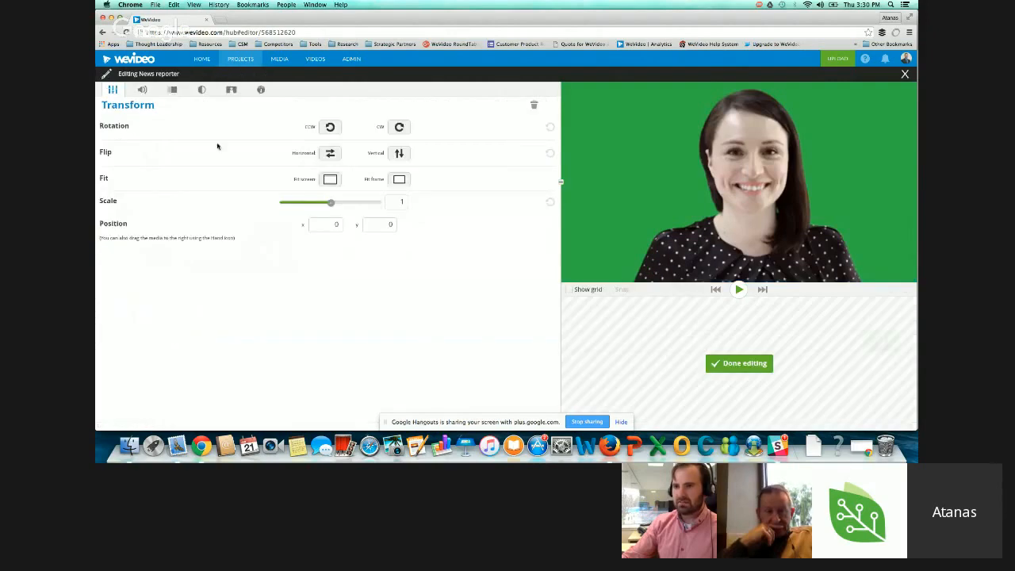
click(231, 92)
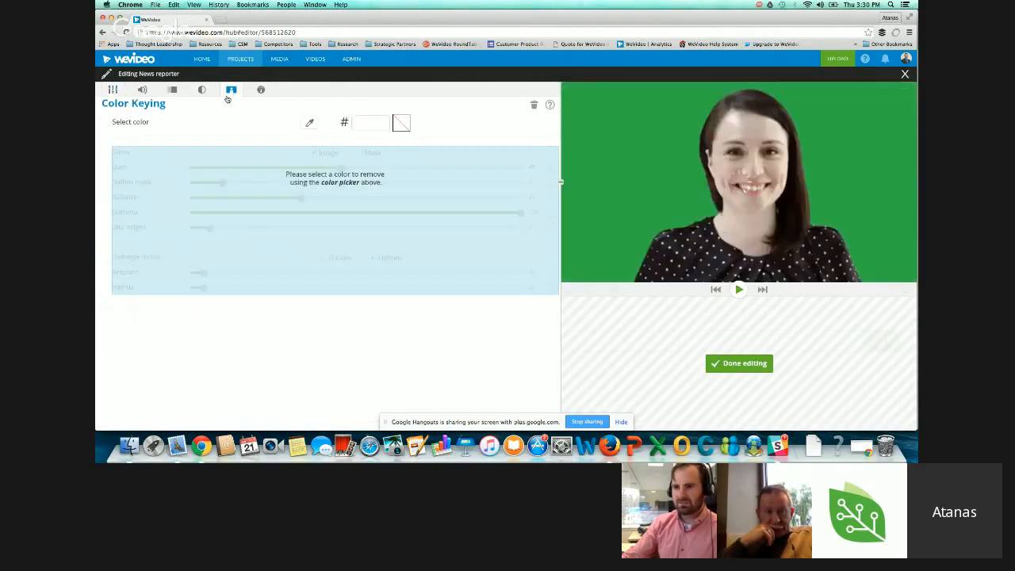
click(651, 181)
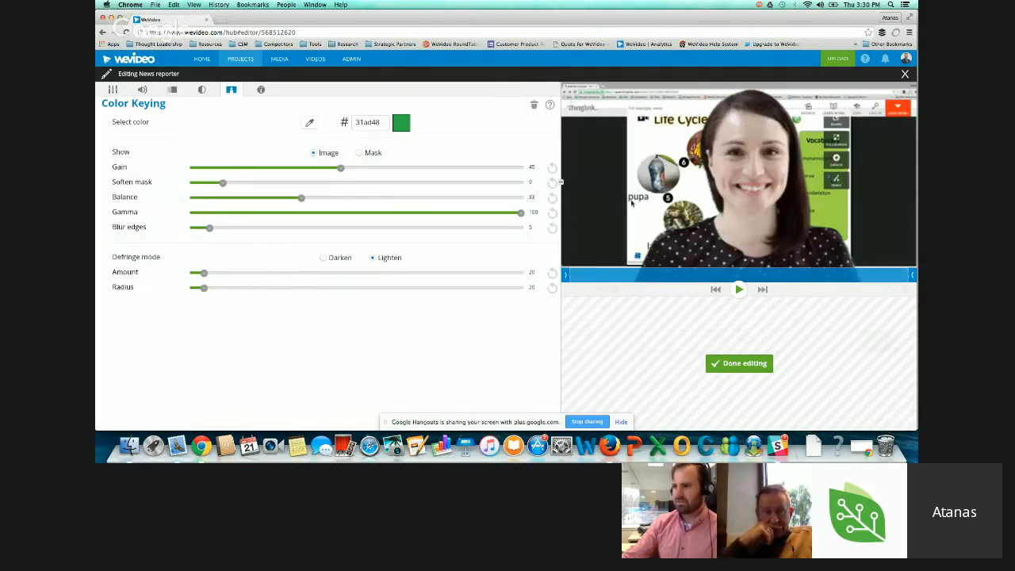
click(741, 365)
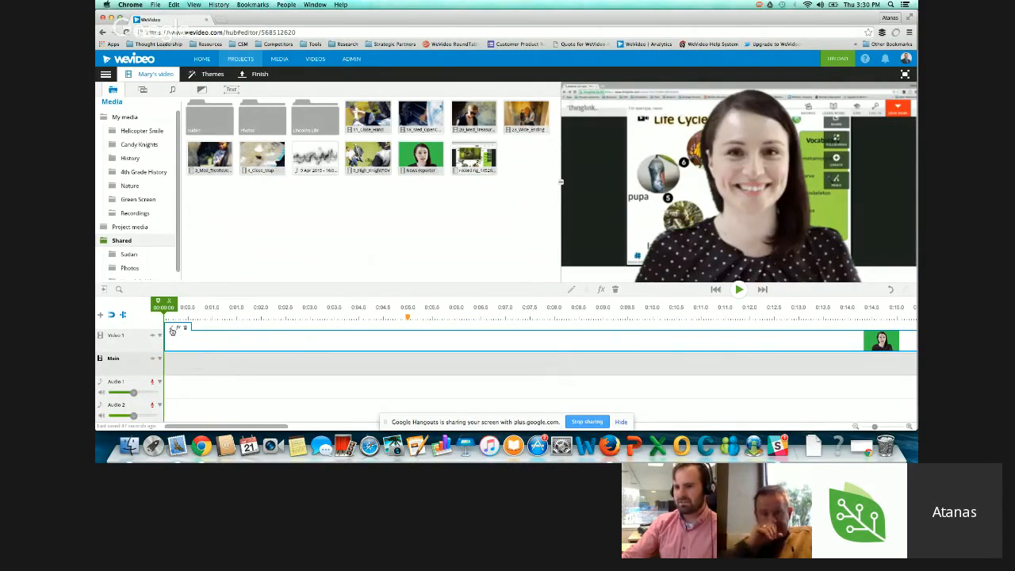
- Scale the News reporter clip to about 0.42, move it to the frame's lower-left corner at about x -73, y 263, and play the result
click(172, 329)
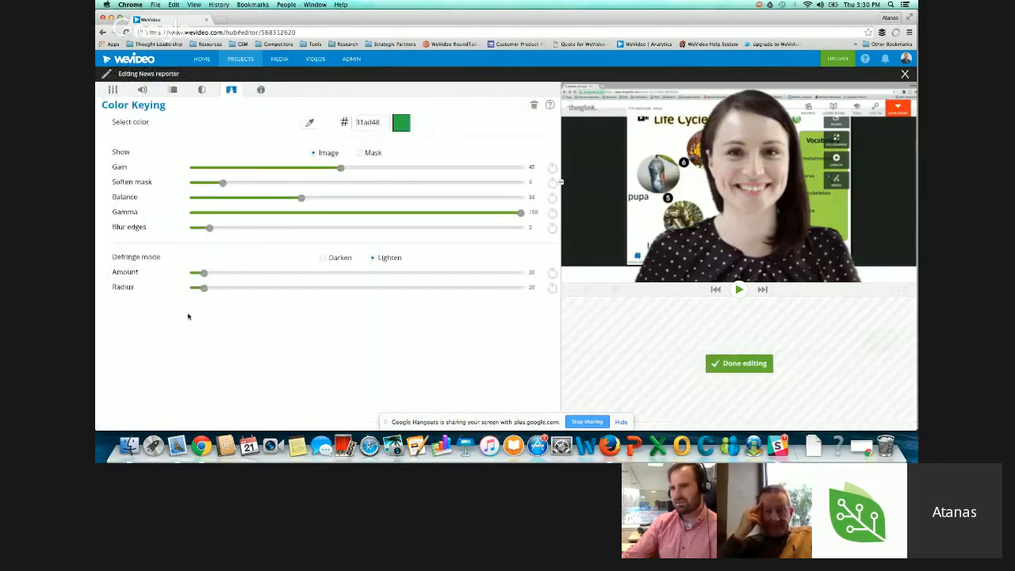
click(112, 90)
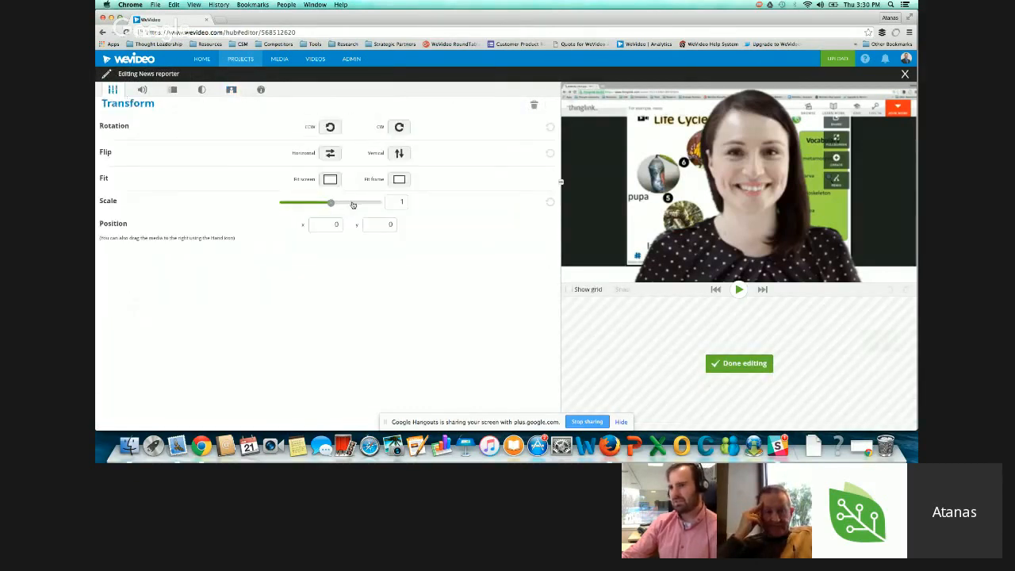
drag(331, 203, 302, 203)
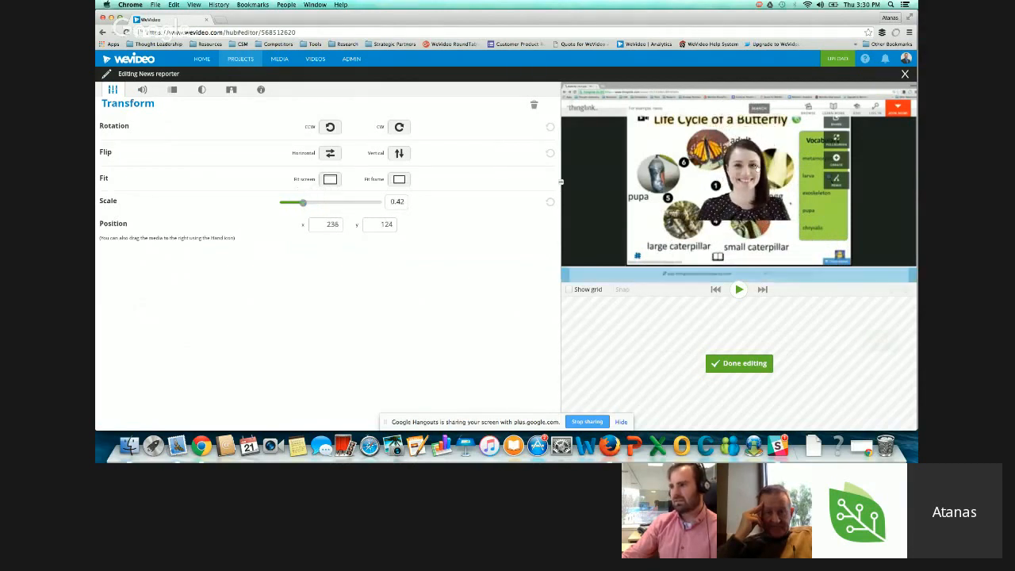
drag(755, 176, 616, 243)
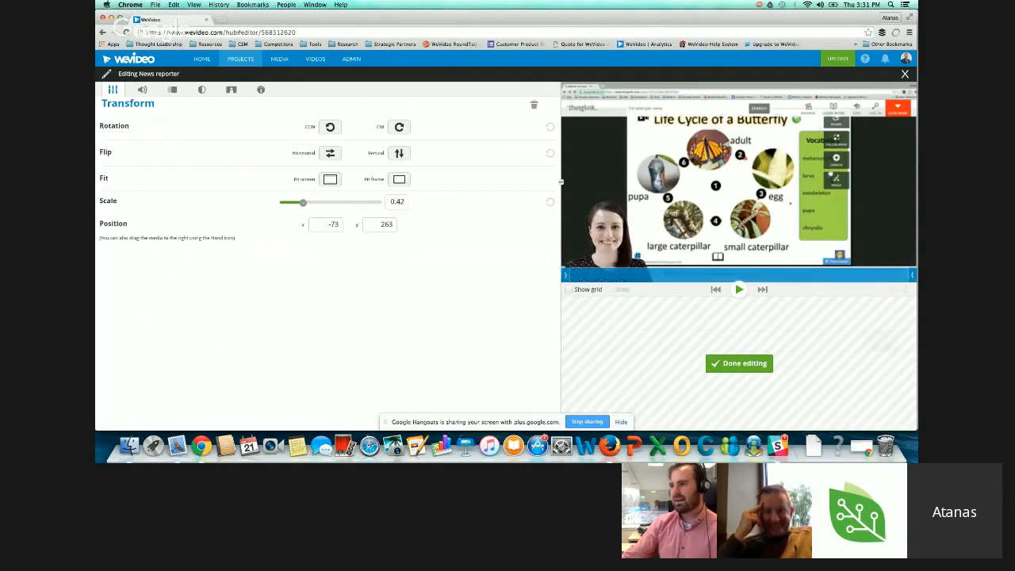
click(740, 364)
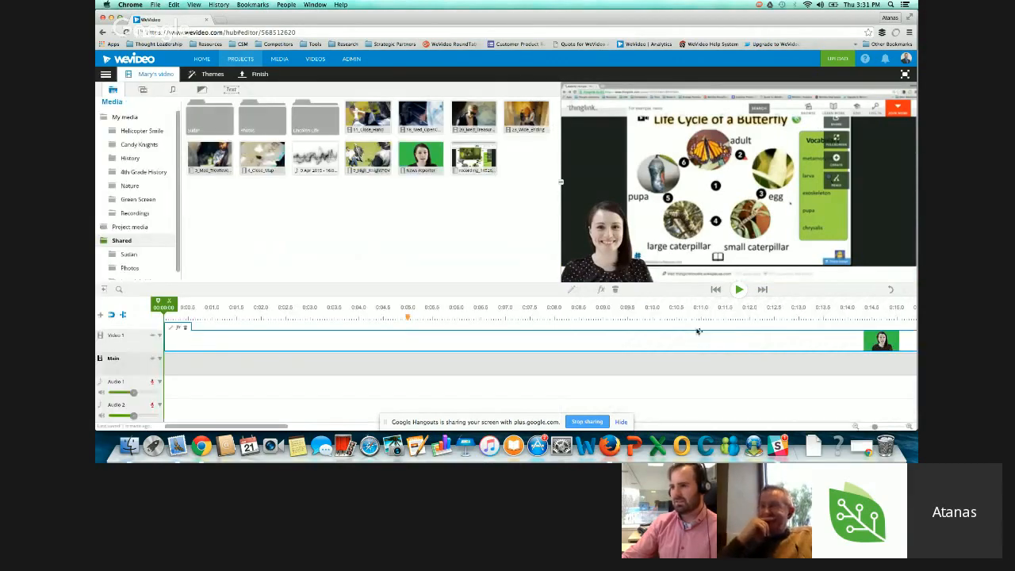
key(space)
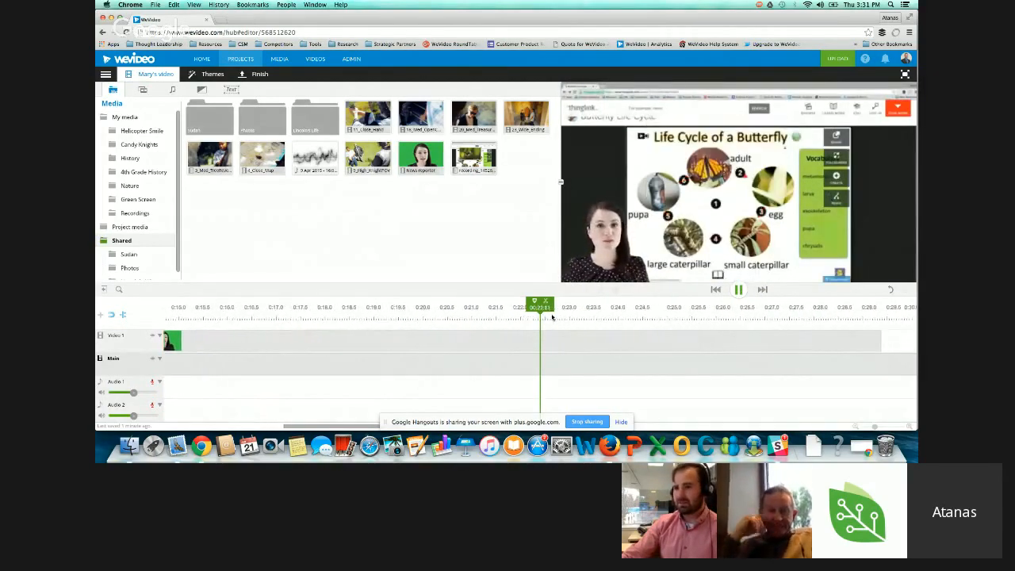
- Stop playback and finalize the edited video at 480p, with WeVideo and Google Drive as its destinations
key(space)
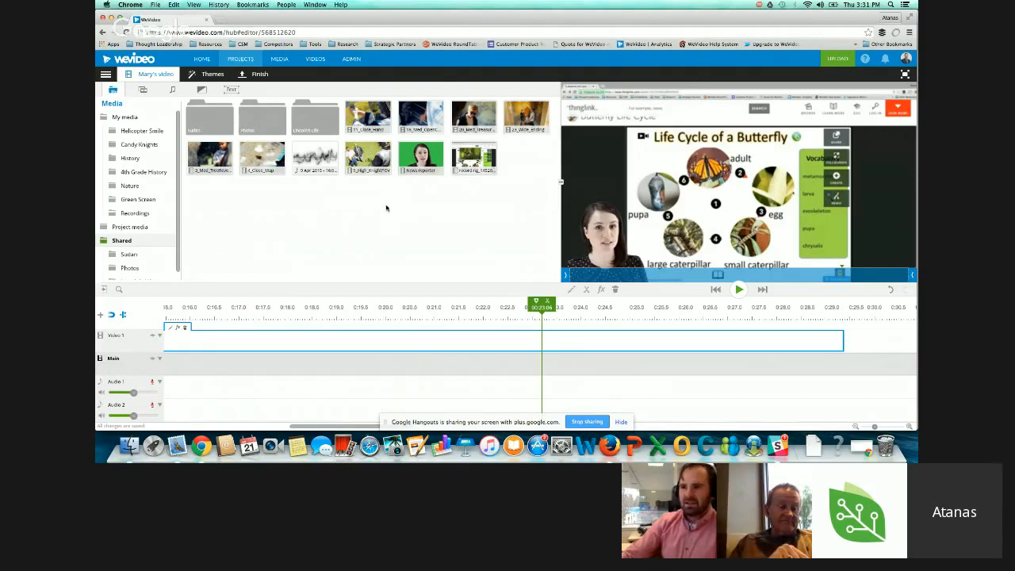
click(266, 78)
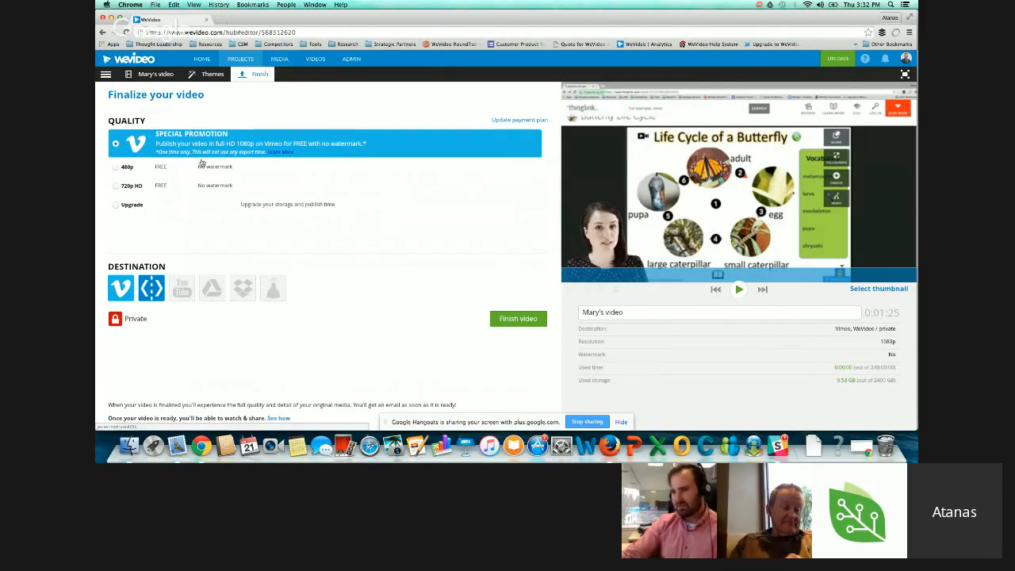
click(117, 168)
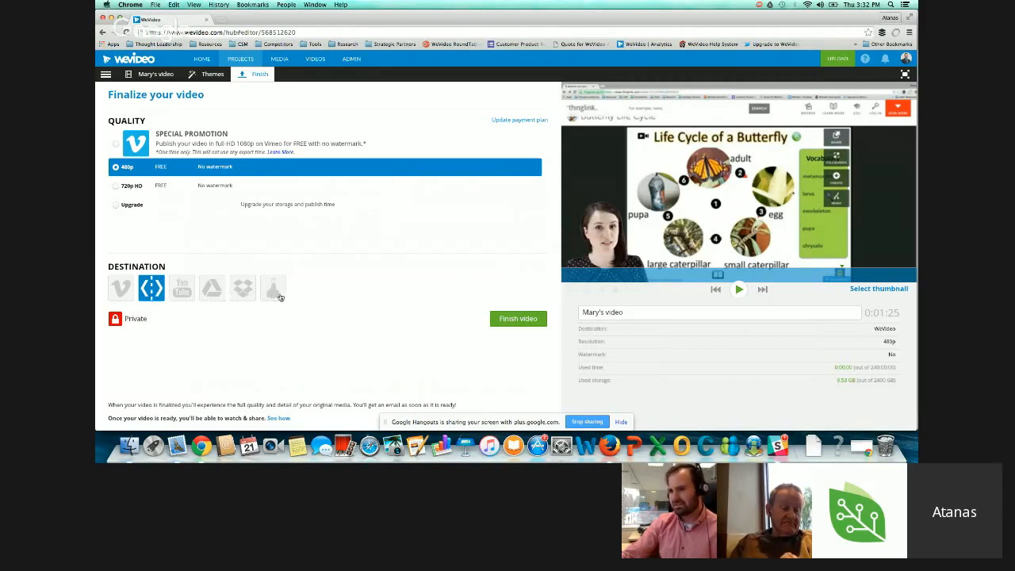
click(215, 293)
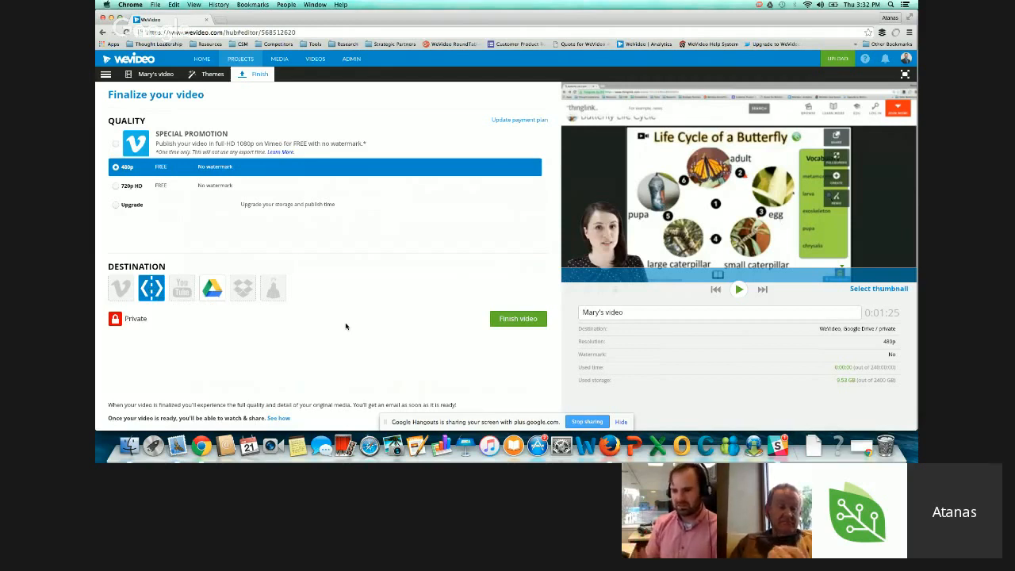
click(529, 319)
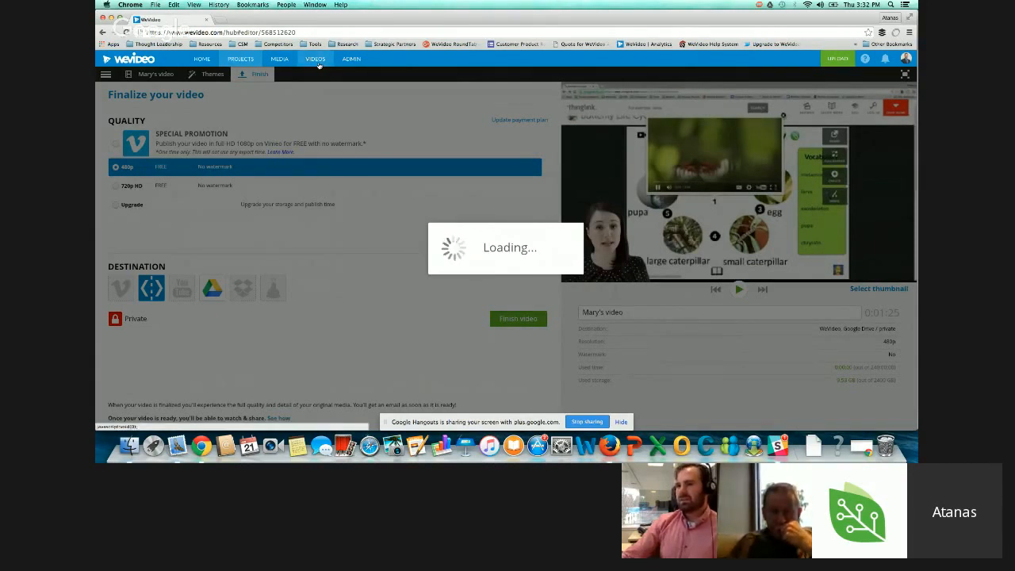
- Show the published videos, the full list of all account videos and the gallery's editing page
click(314, 62)
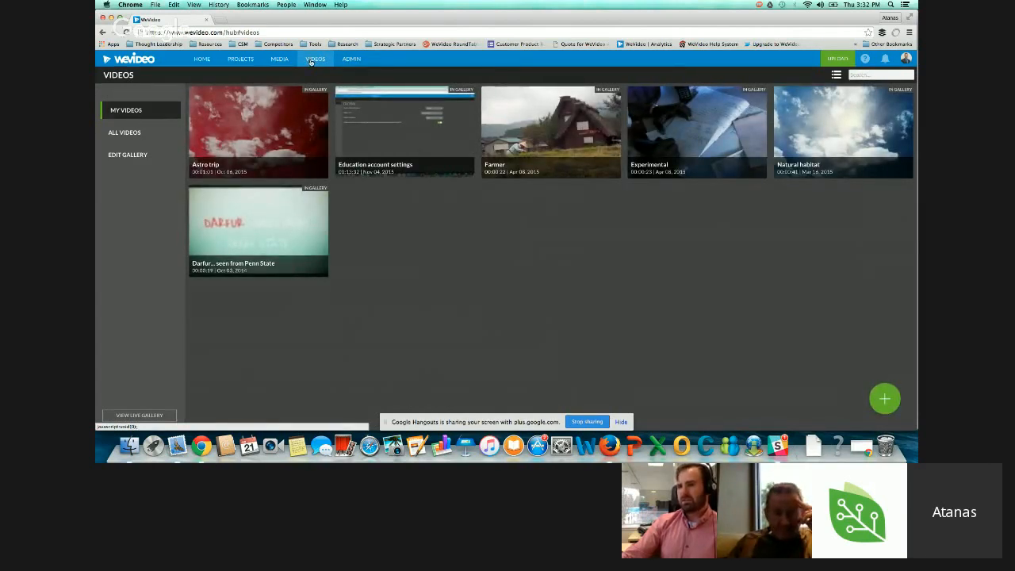
click(112, 133)
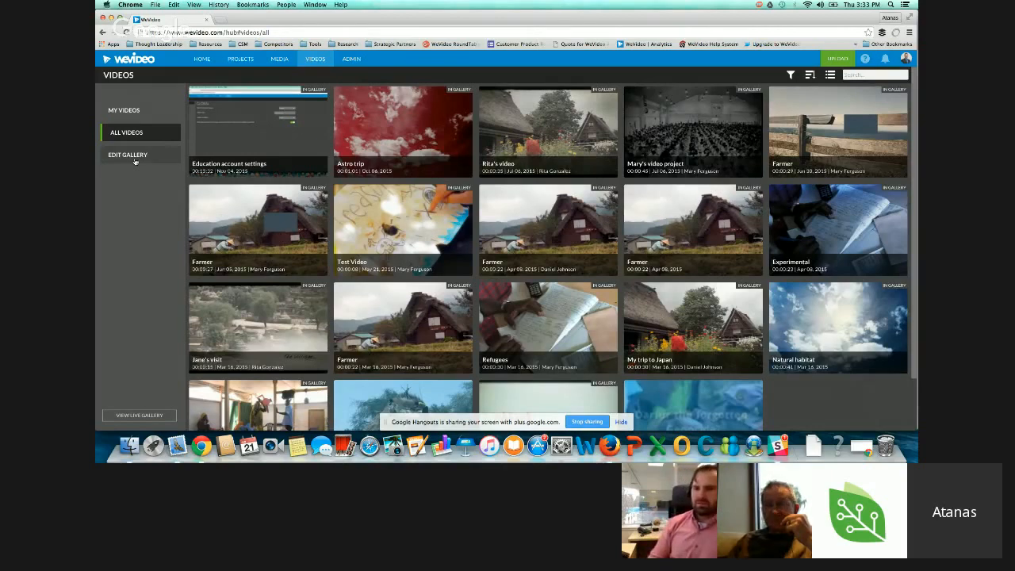
click(135, 159)
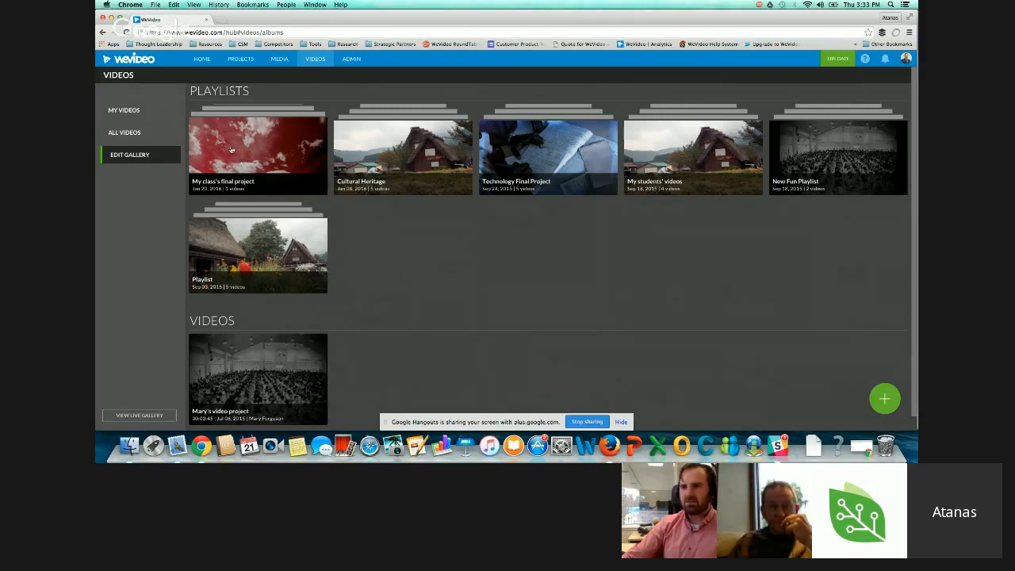
- View the live Demo Gallery, show its playlists and select the gallery page's web address
click(141, 416)
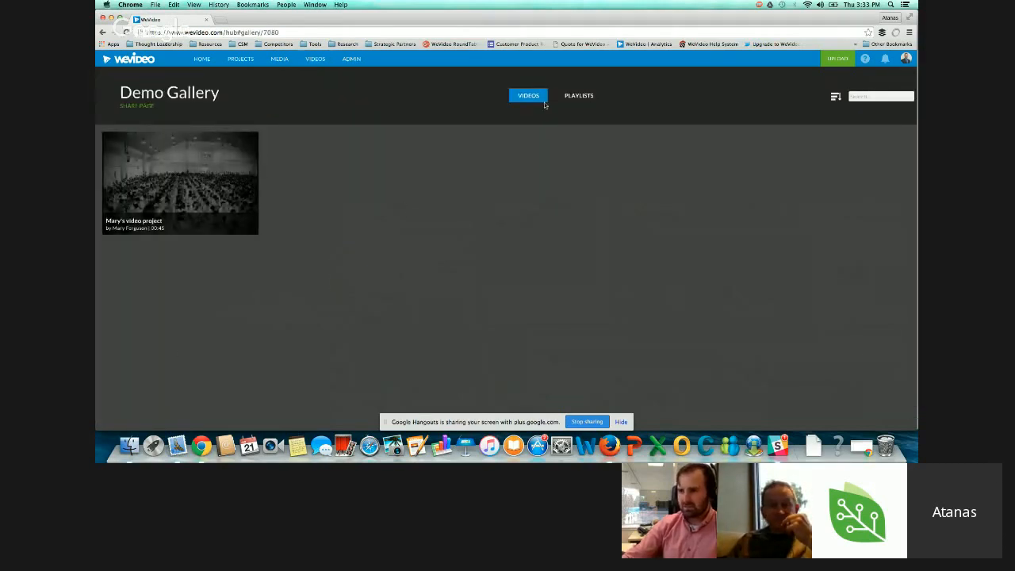
click(581, 97)
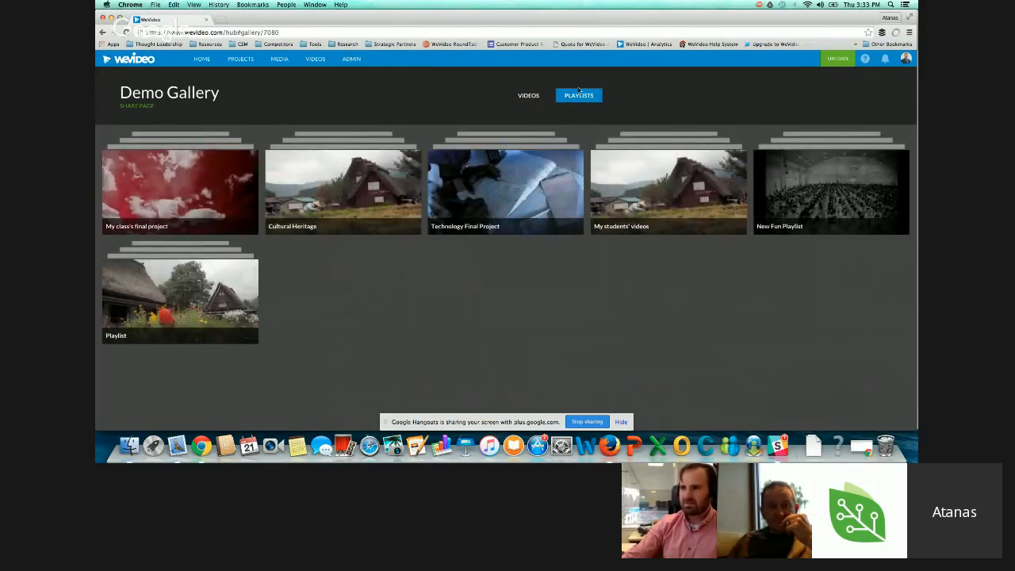
click(277, 32)
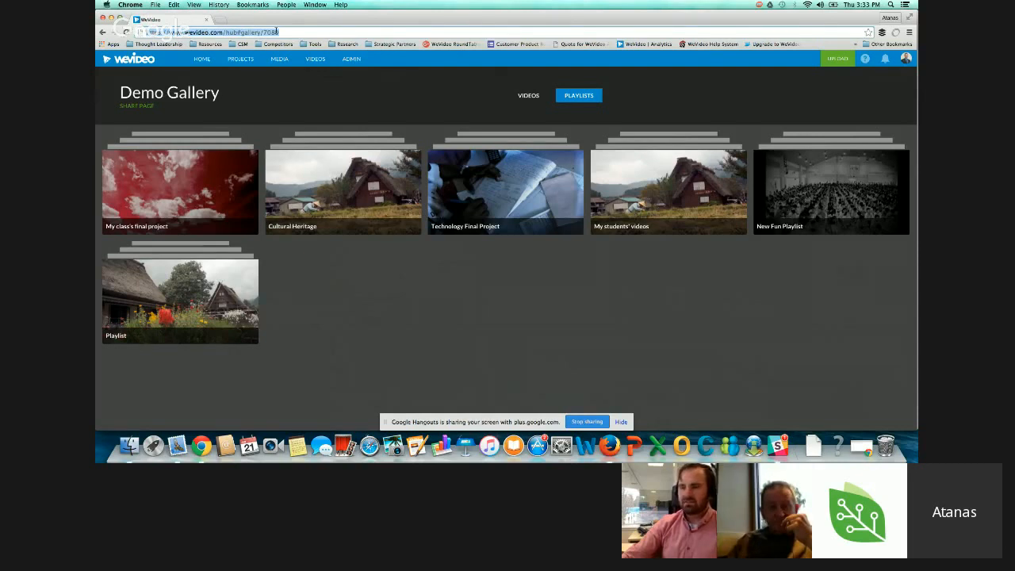
- View the My class's final project playlist and return to the Demo Gallery's playlists
mouse_move(224, 186)
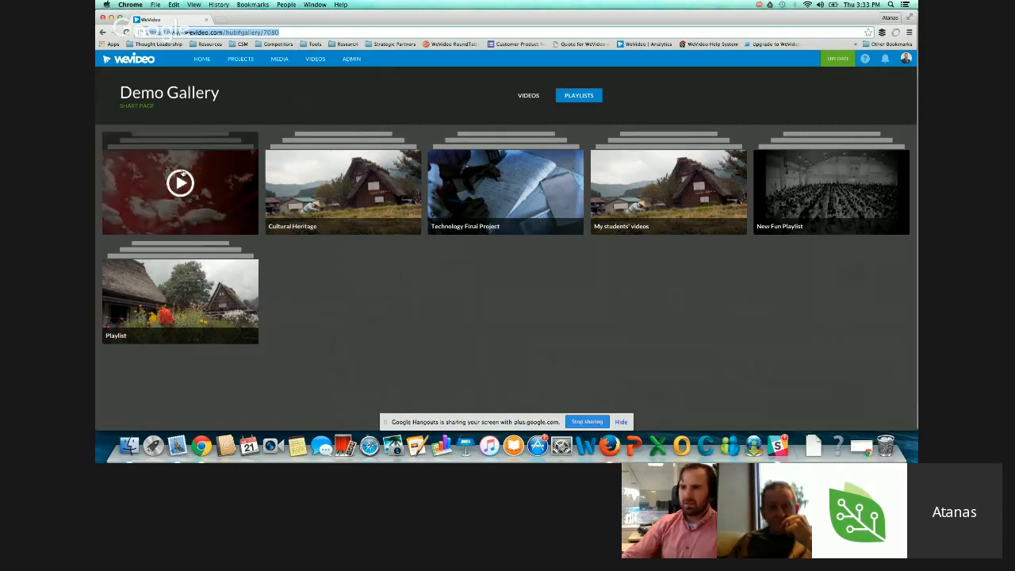
click(211, 182)
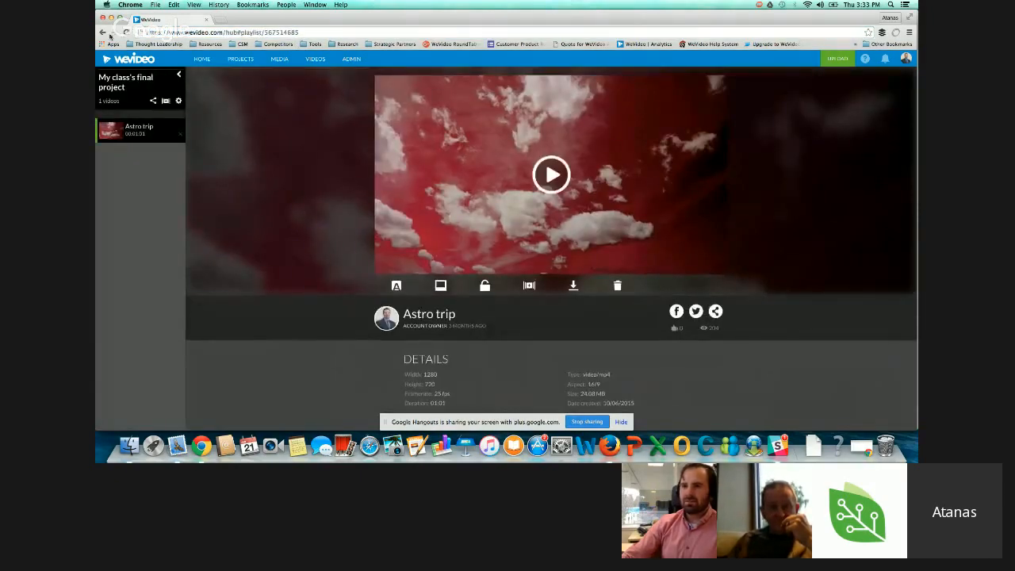
click(103, 33)
click(579, 95)
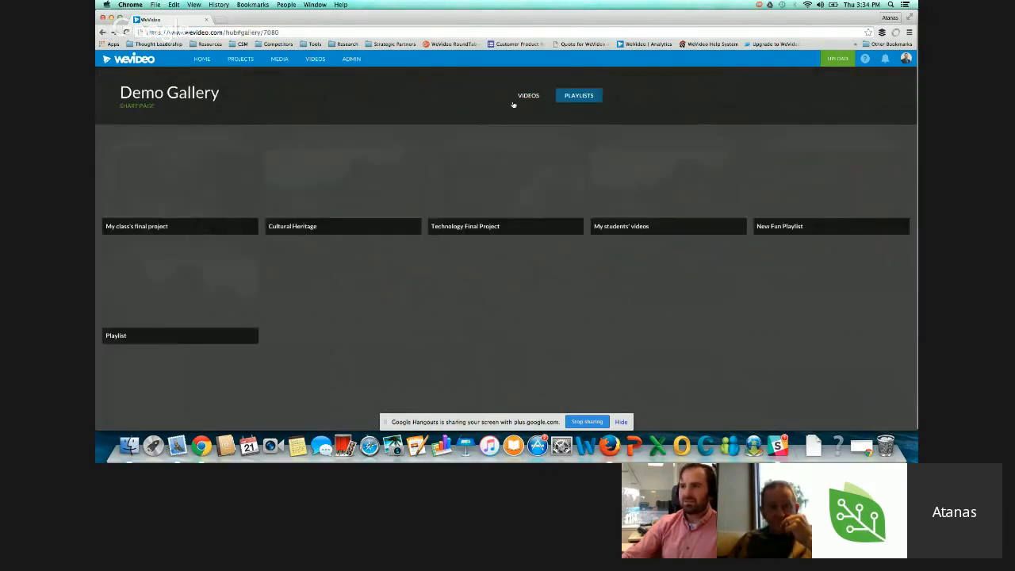
- Open the Cultural Heritage playlist, play its first Farmer video briefly and go back to the home page
click(291, 198)
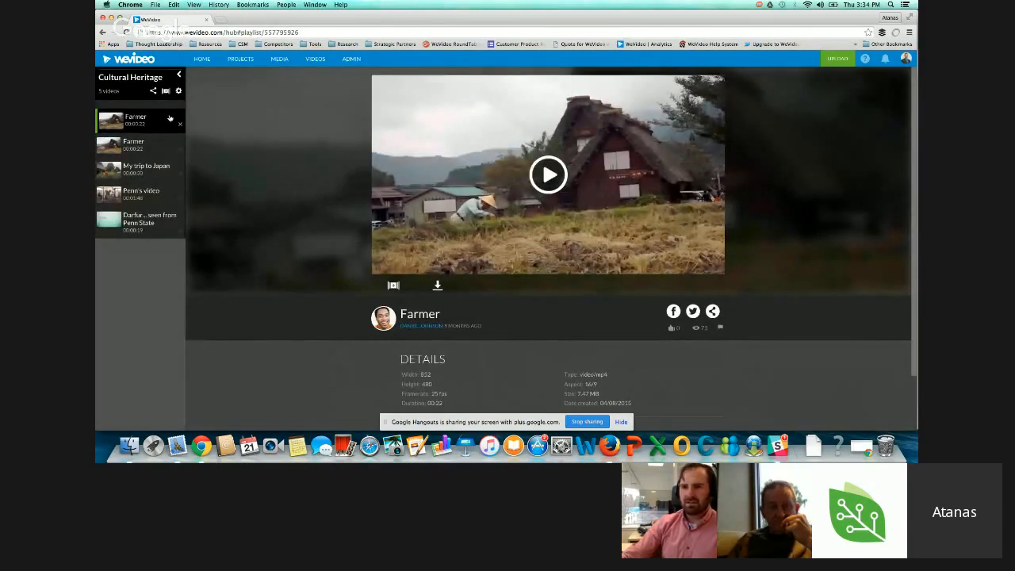
click(555, 175)
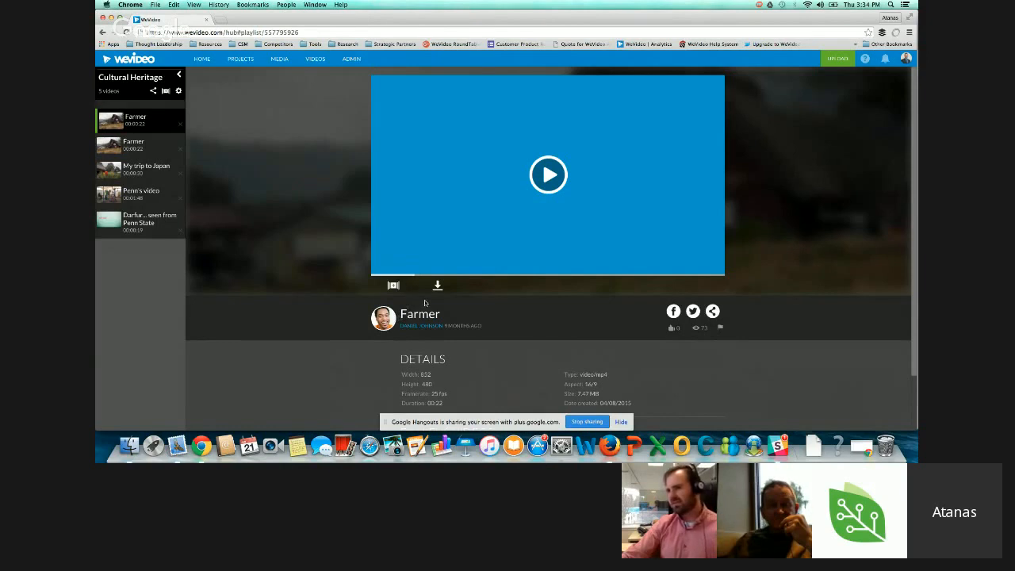
click(550, 175)
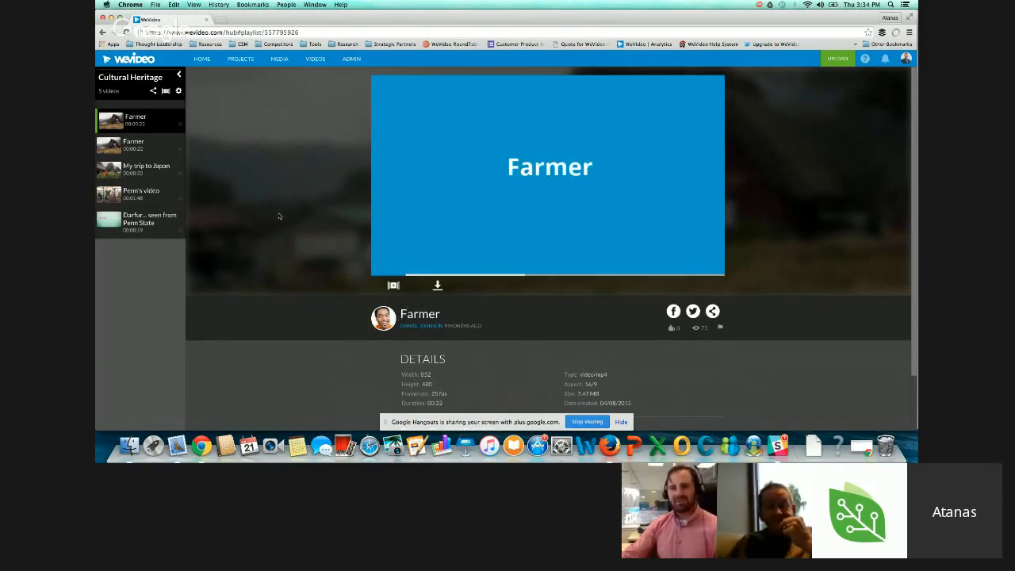
click(202, 59)
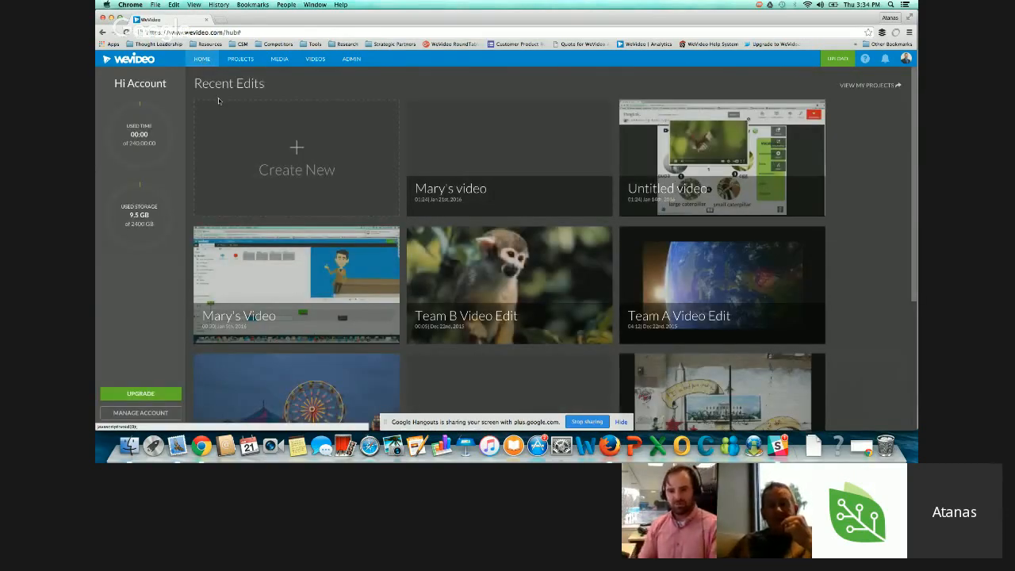